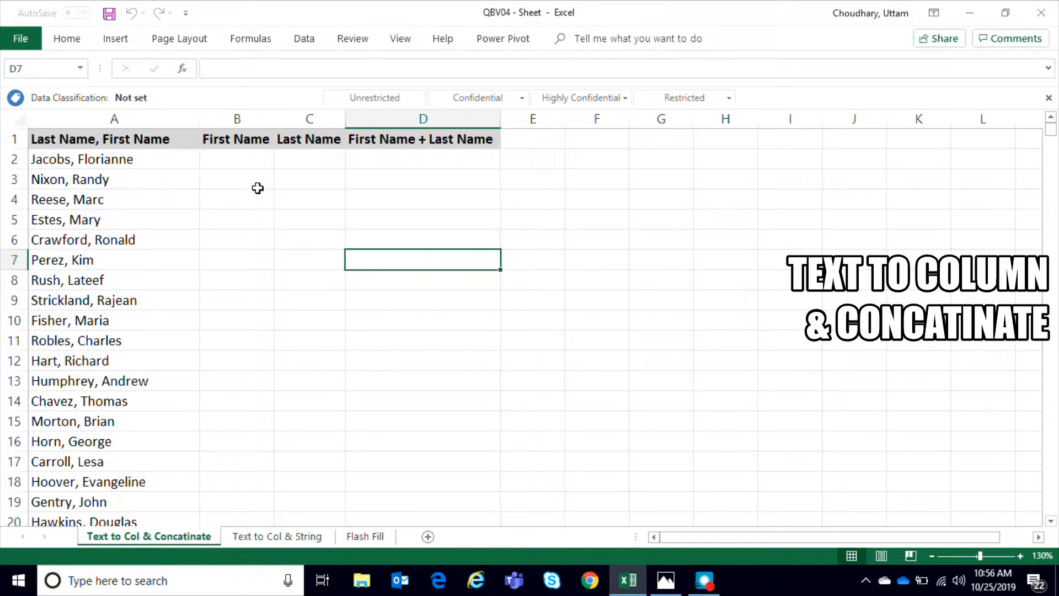
# Look over the Text to Col & String and Flash Fill worksheets and return to the Text to Col & Concatinate sheet.
pyautogui.click(282, 536)
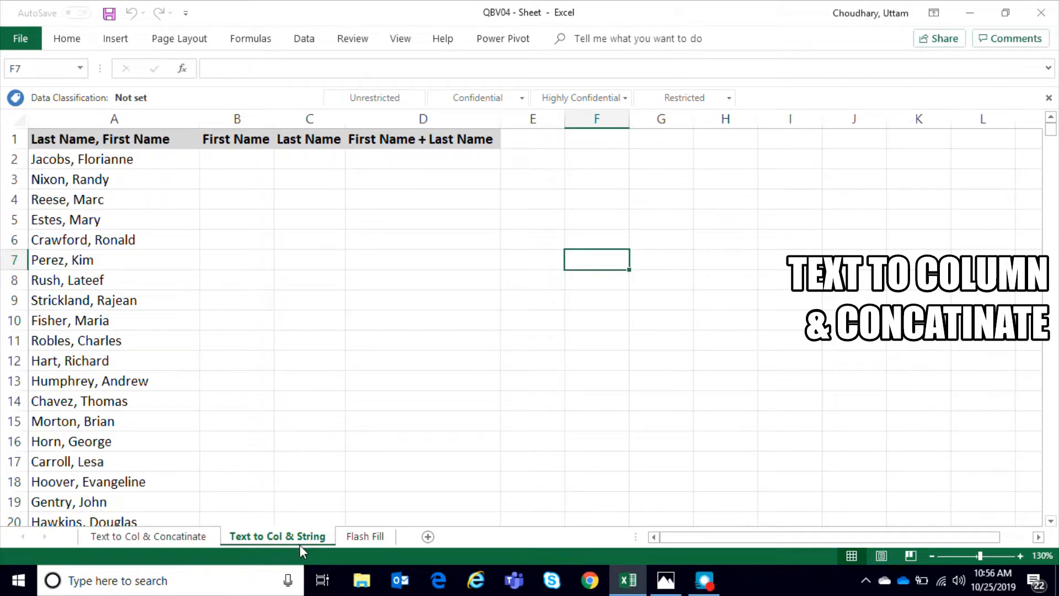
pyautogui.click(364, 537)
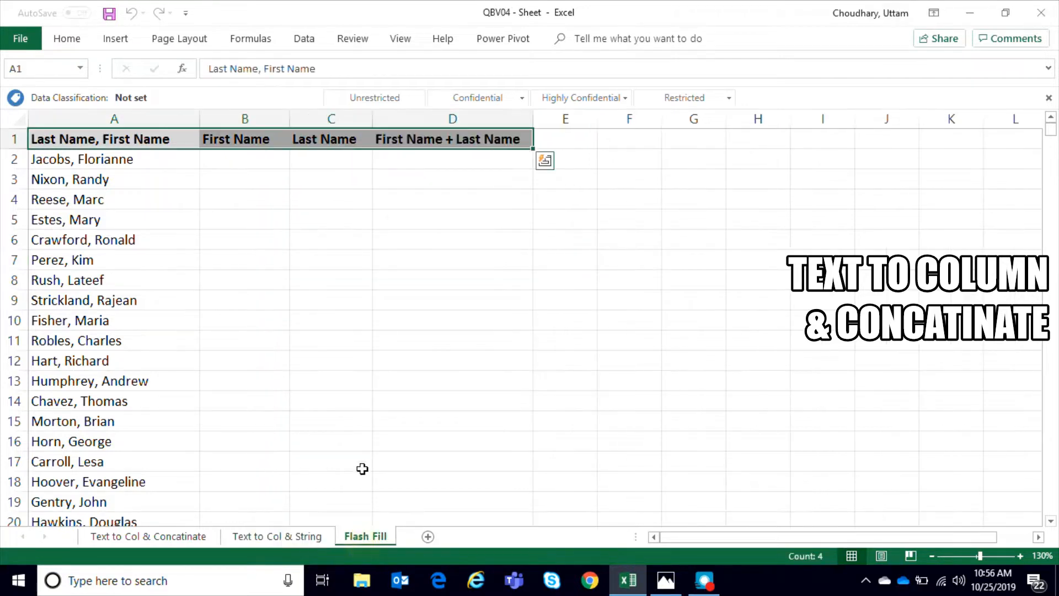
pyautogui.click(355, 400)
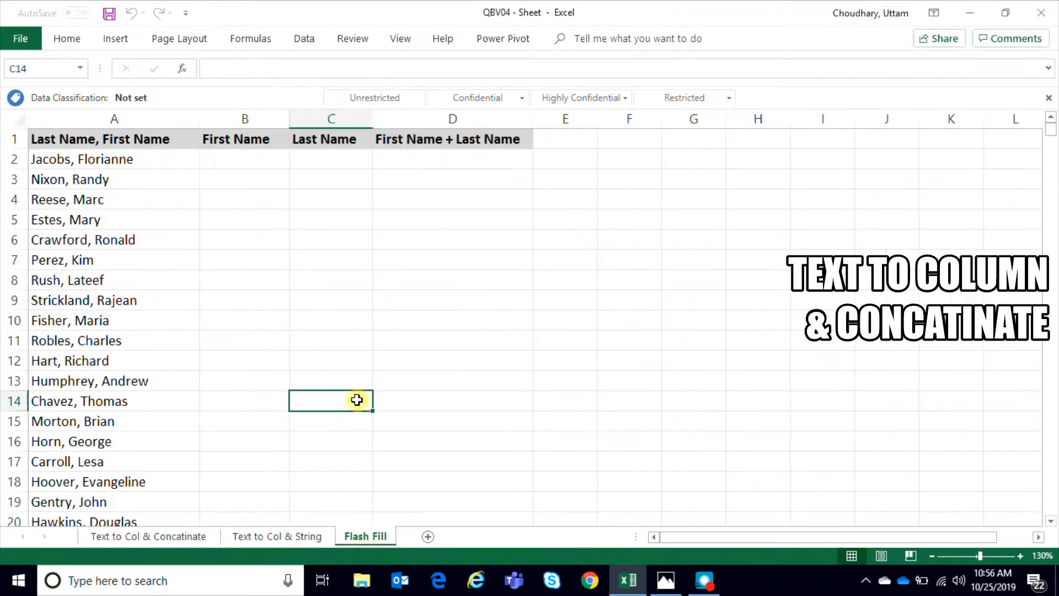
pyautogui.click(230, 165)
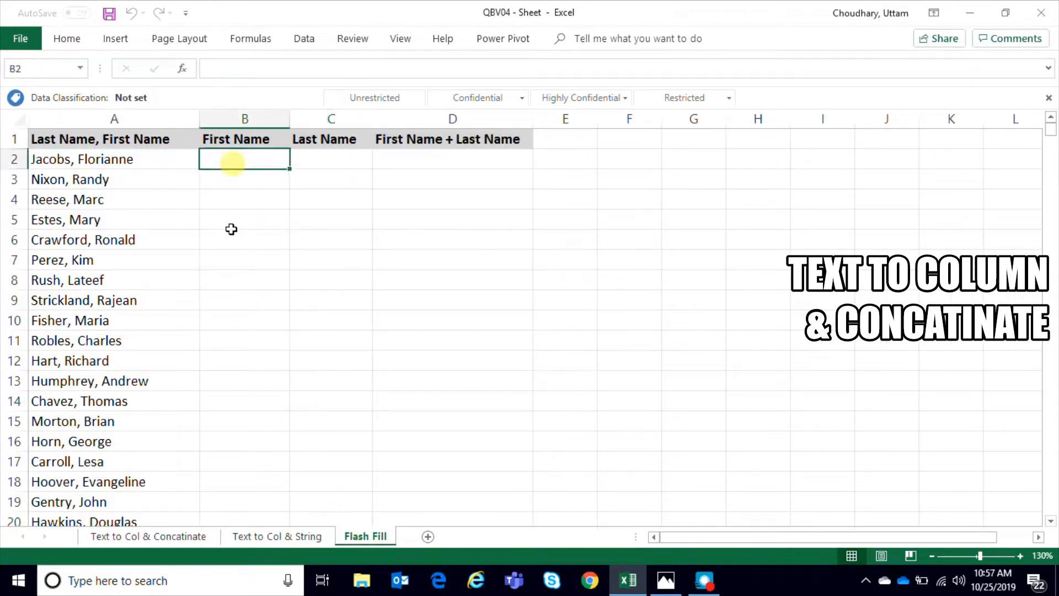
pyautogui.click(149, 537)
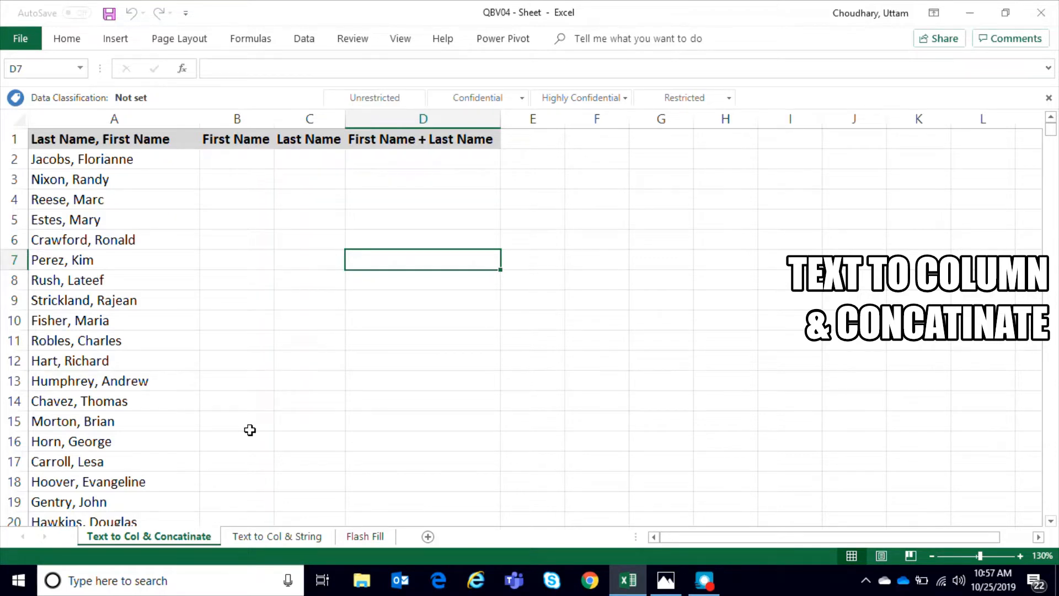
# Examine how the last and first names are combined and separated in column A.
pyautogui.click(153, 158)
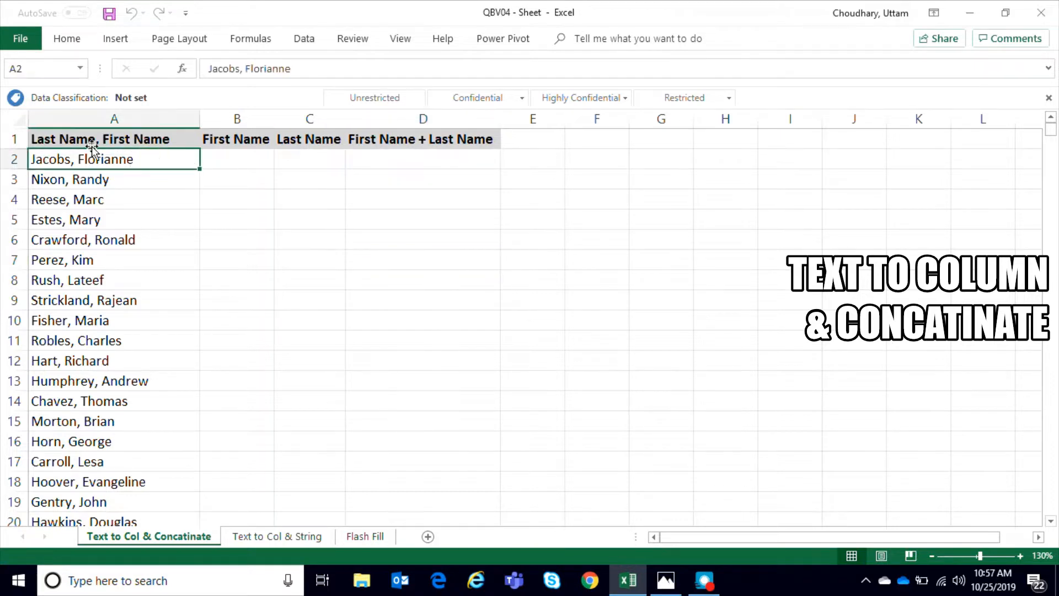
pyautogui.click(49, 142)
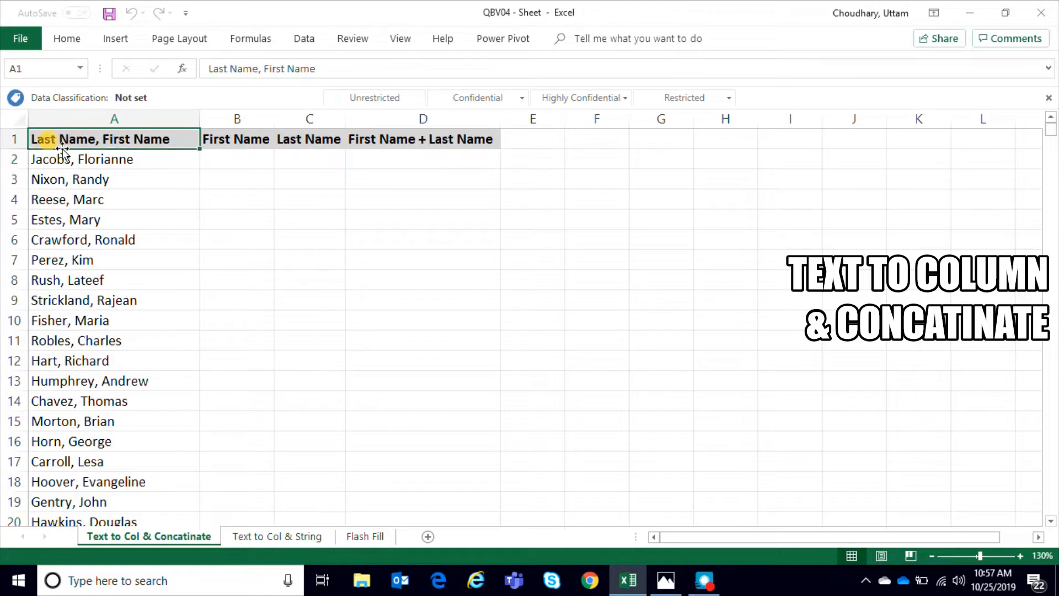
pyautogui.click(108, 162)
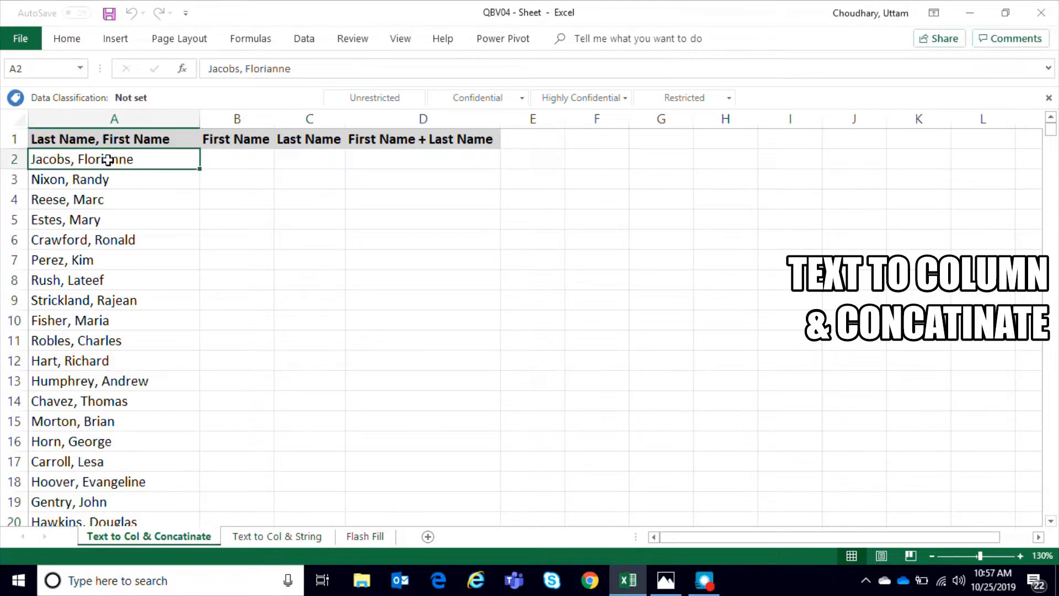
pyautogui.click(219, 160)
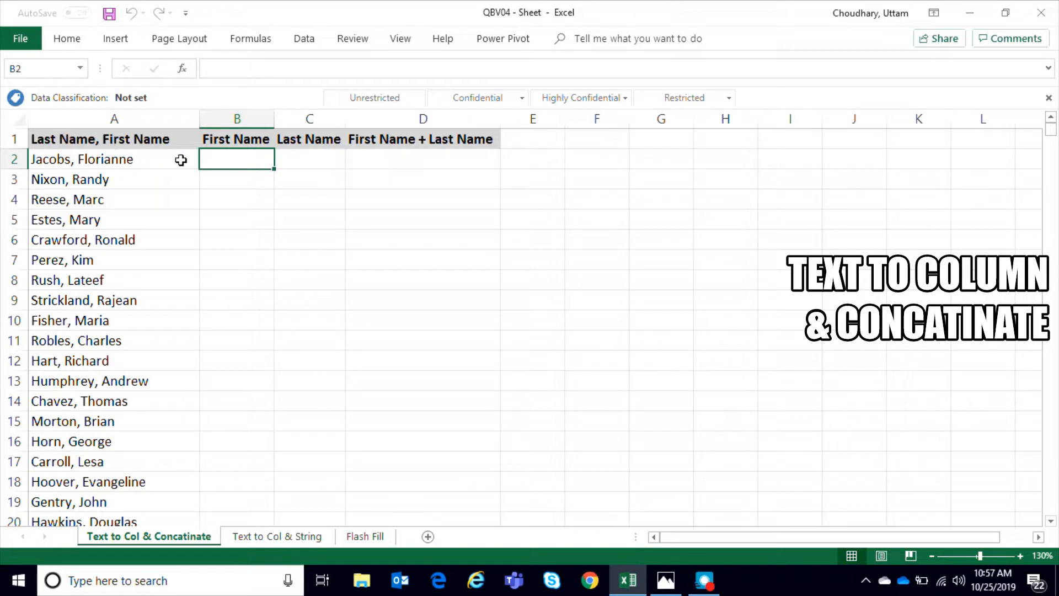
pyautogui.click(45, 160)
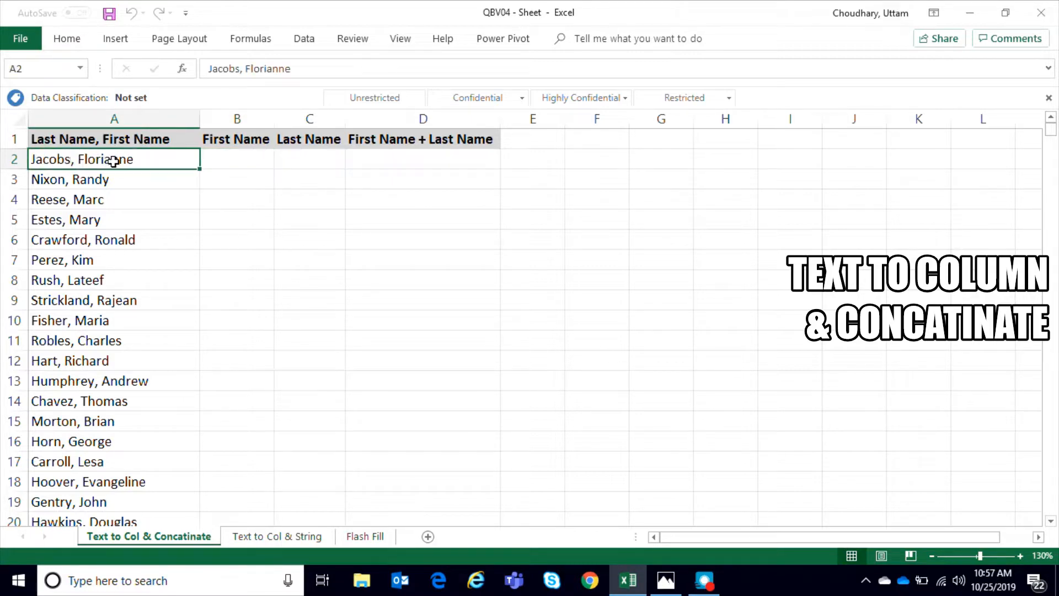
pyautogui.click(40, 181)
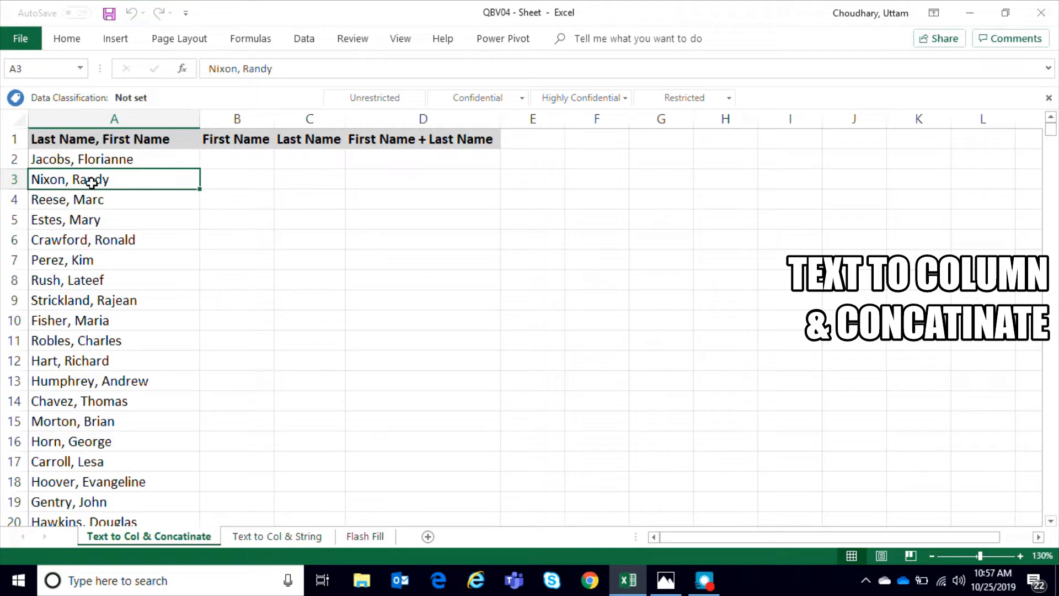
# Insert two blank columns between the combined name column and the First Name column.
pyautogui.click(225, 220)
pyautogui.click(229, 117)
pyautogui.rightClick(230, 118)
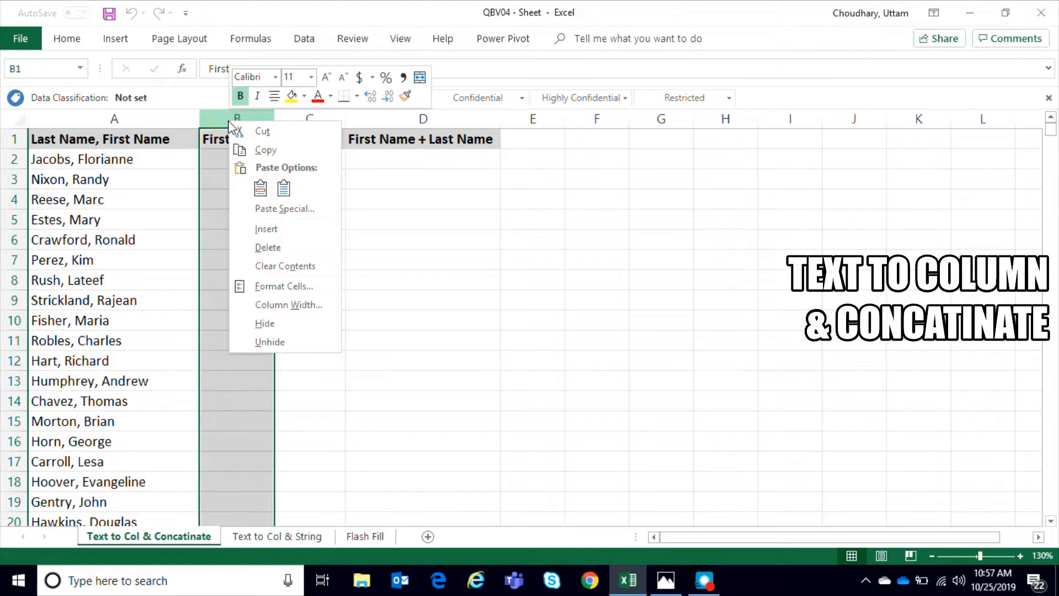
pyautogui.click(266, 230)
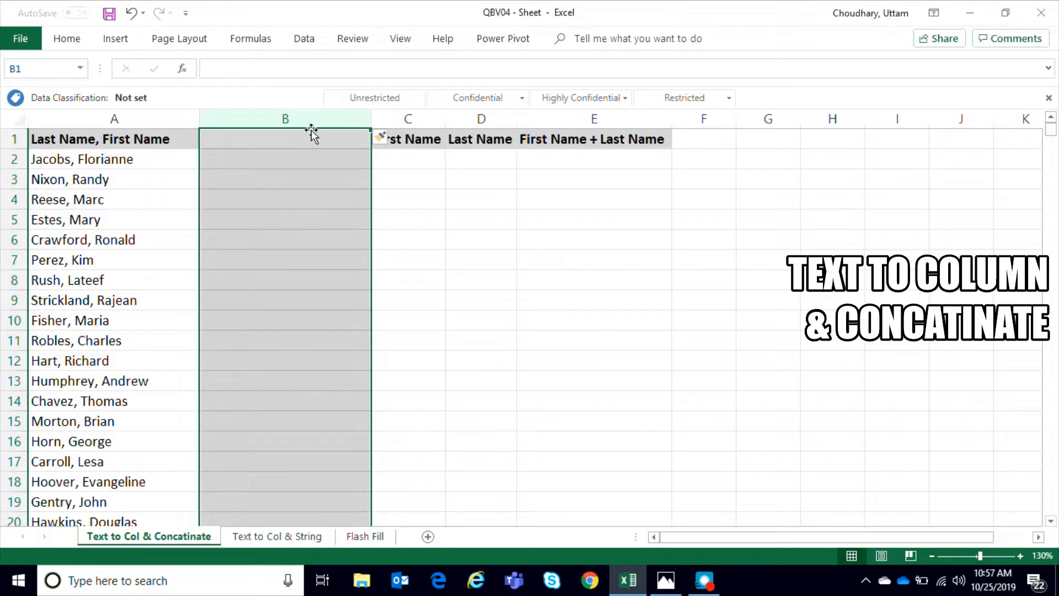
pyautogui.rightClick(308, 118)
pyautogui.click(365, 234)
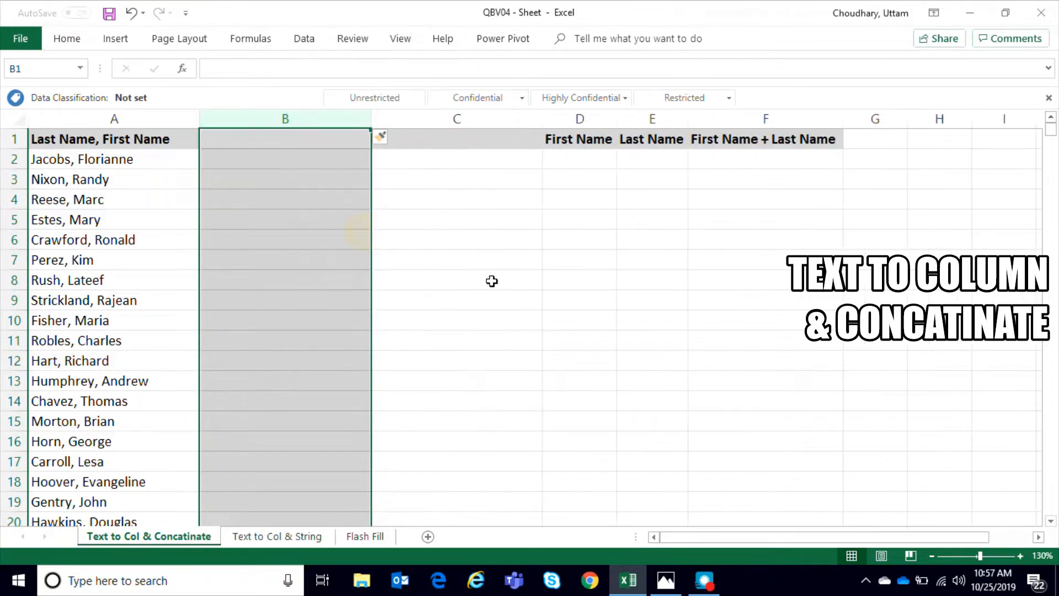
pyautogui.click(492, 280)
pyautogui.click(320, 196)
pyautogui.click(265, 142)
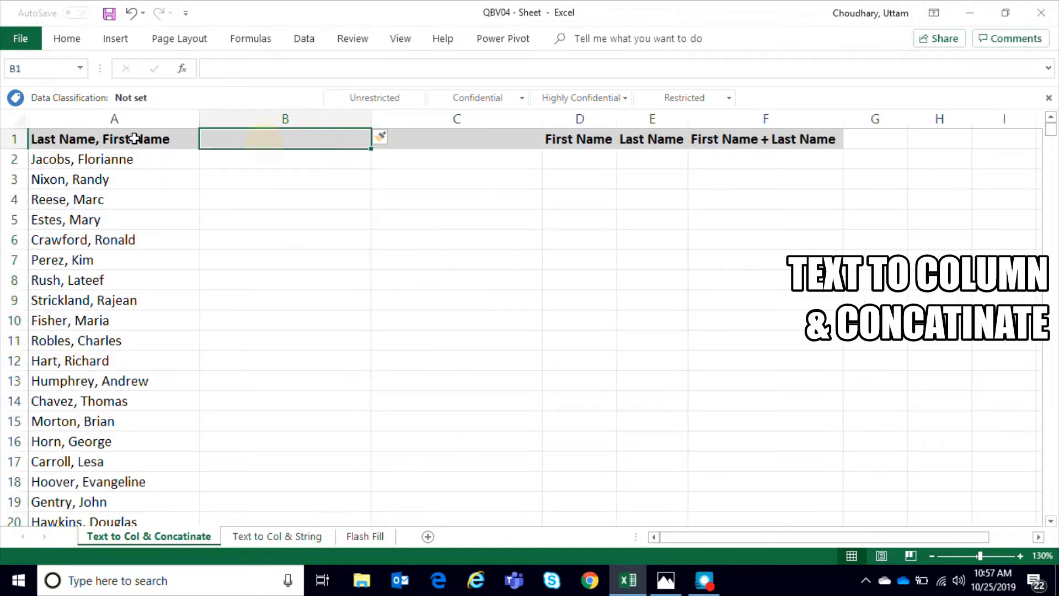
# Start Text to Columns on column A with Delimited as the original data type.
pyautogui.click(114, 118)
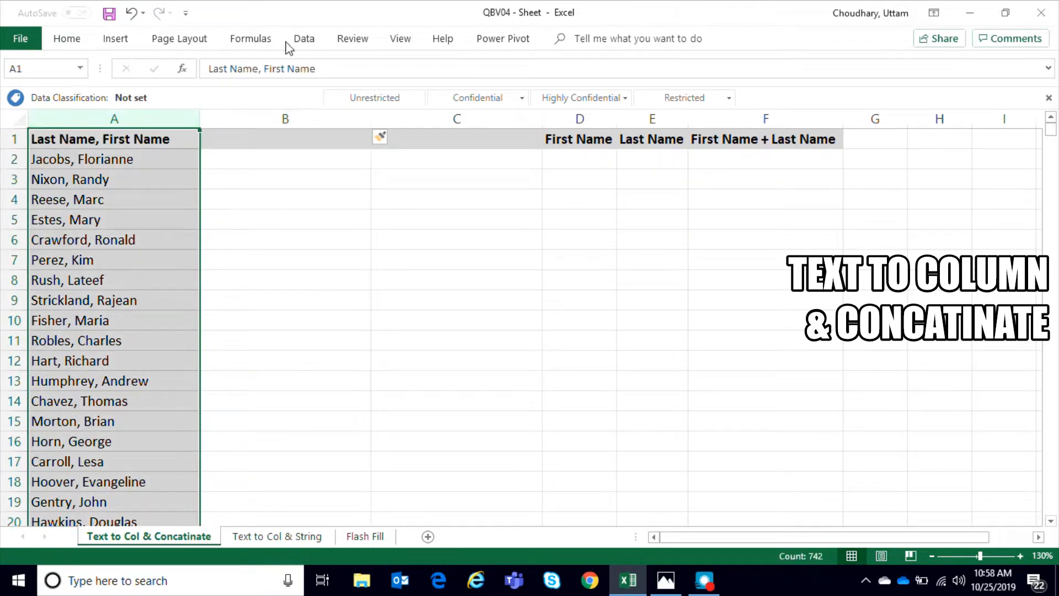
pyautogui.click(303, 40)
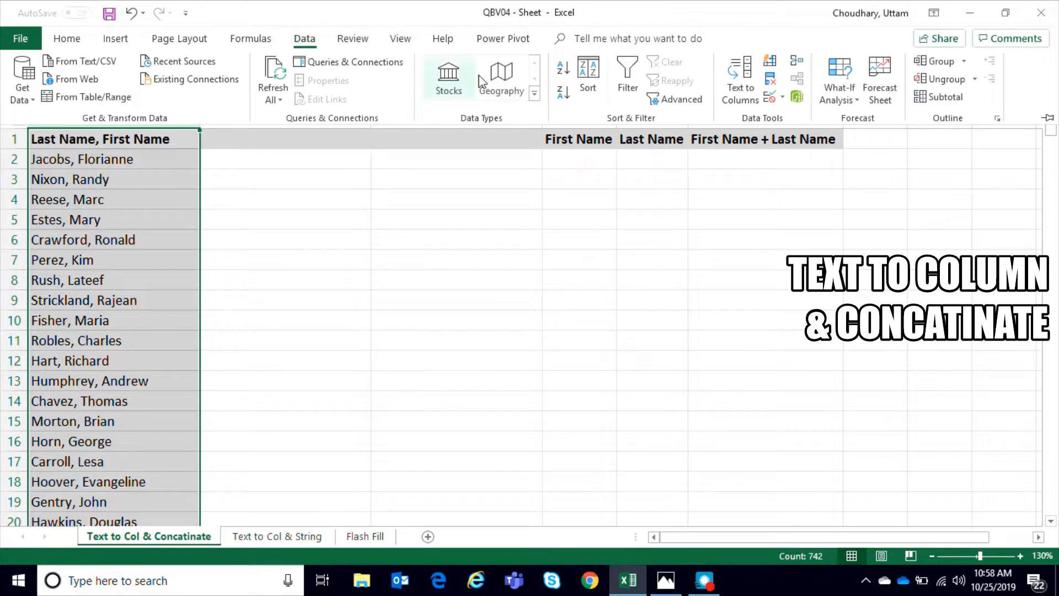
pyautogui.click(741, 94)
pyautogui.moveTo(540, 236); pyautogui.dragTo(525, 121)
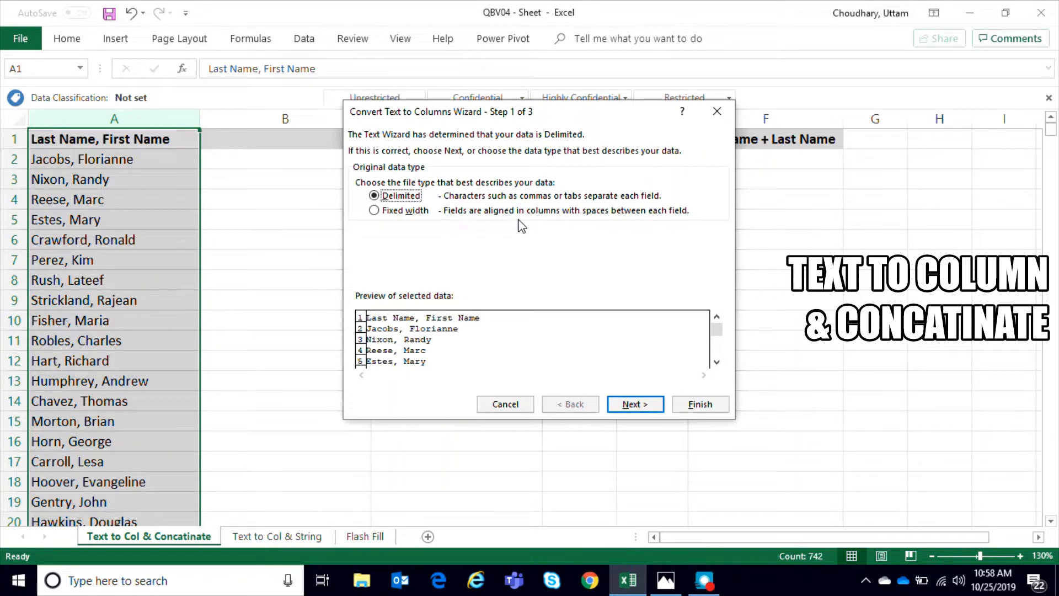
pyautogui.moveTo(498, 119); pyautogui.dragTo(492, 102)
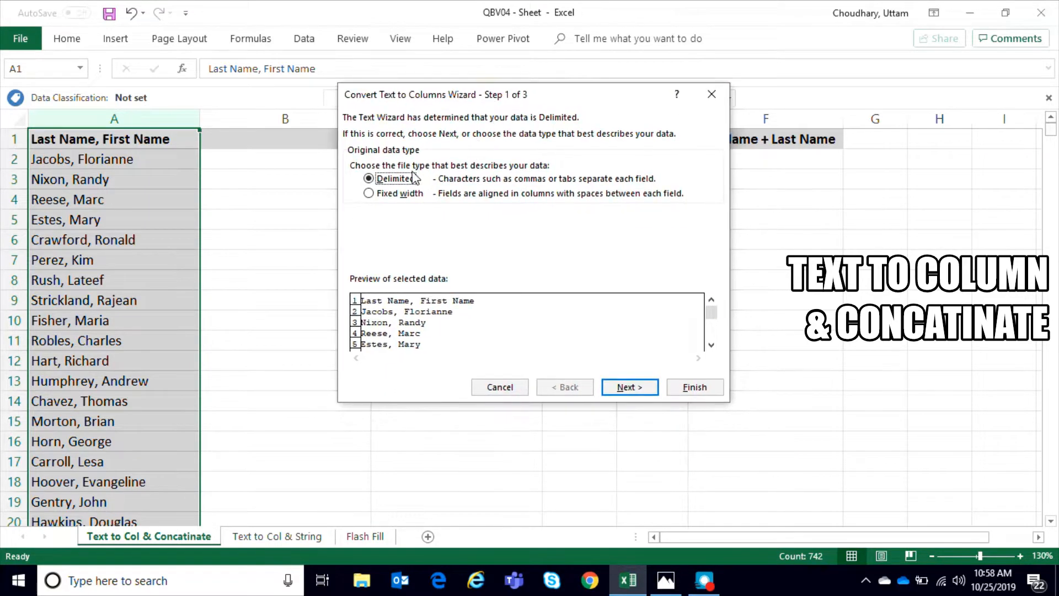
pyautogui.click(399, 198)
pyautogui.click(399, 180)
# Try the Comma delimiter in the split preview, clear it and go back to the data type choice.
pyautogui.click(627, 388)
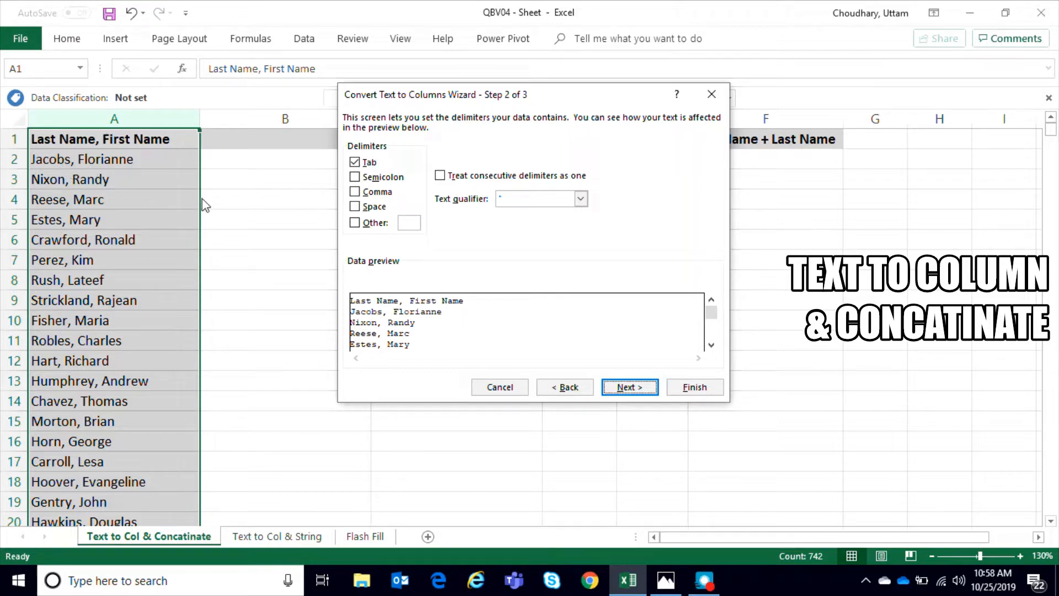
pyautogui.click(354, 191)
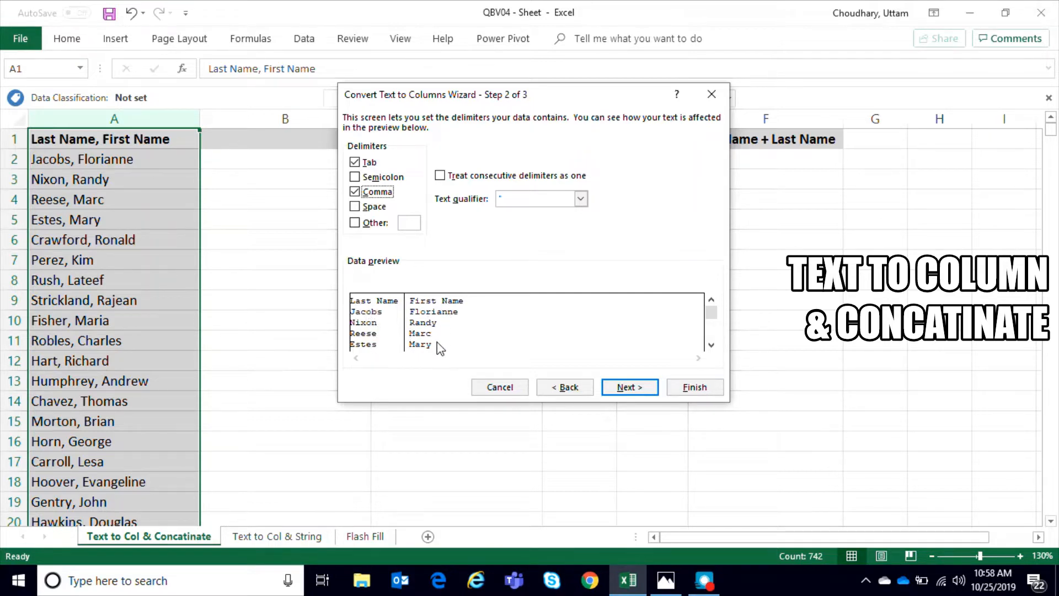
pyautogui.click(381, 191)
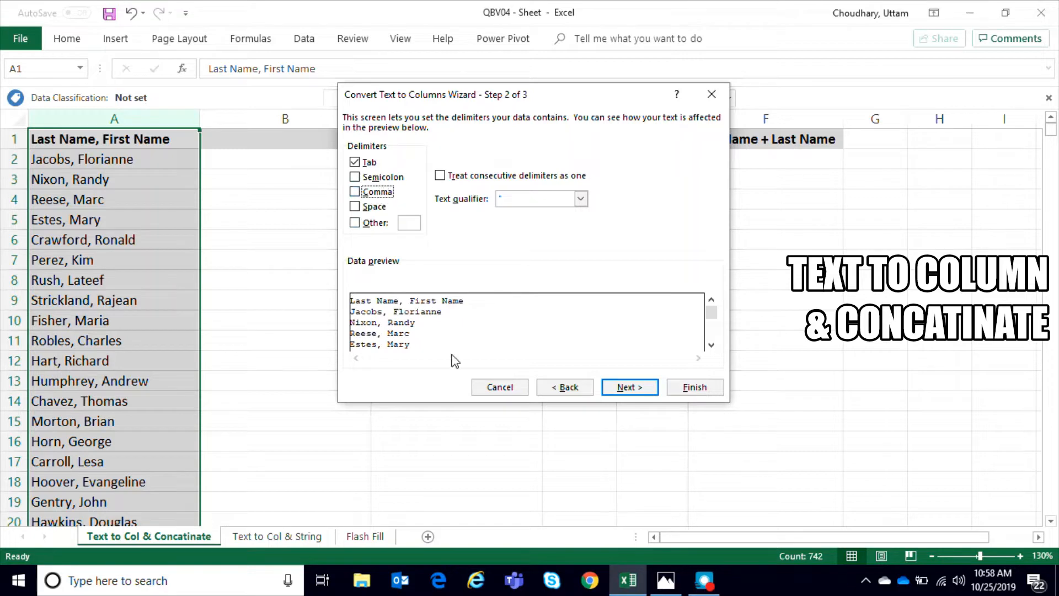
pyautogui.click(560, 388)
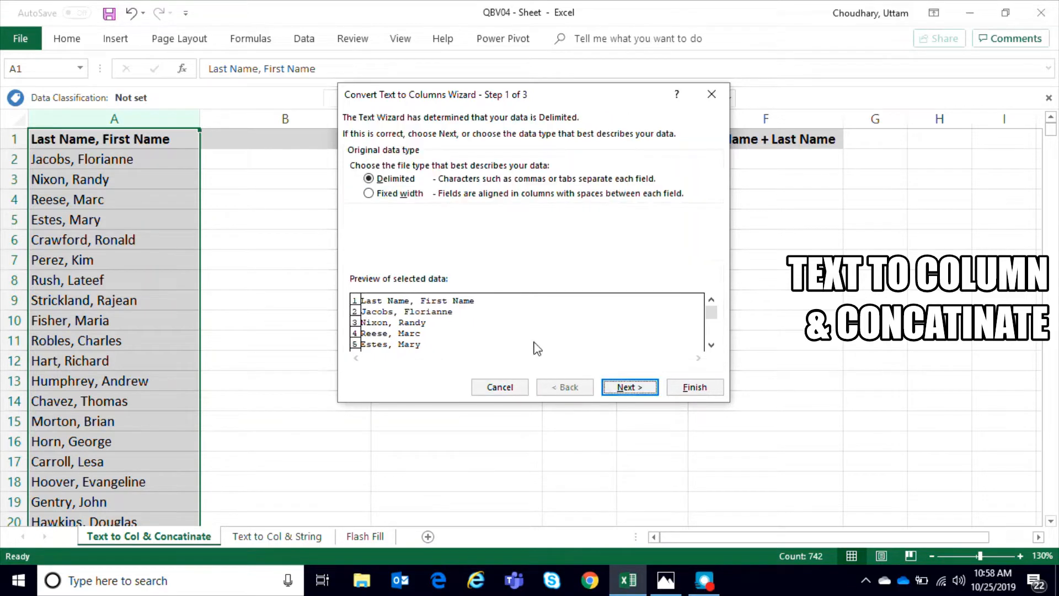
# Try the Fixed width data type, look at its column break preview and switch back to Delimited.
pyautogui.click(397, 195)
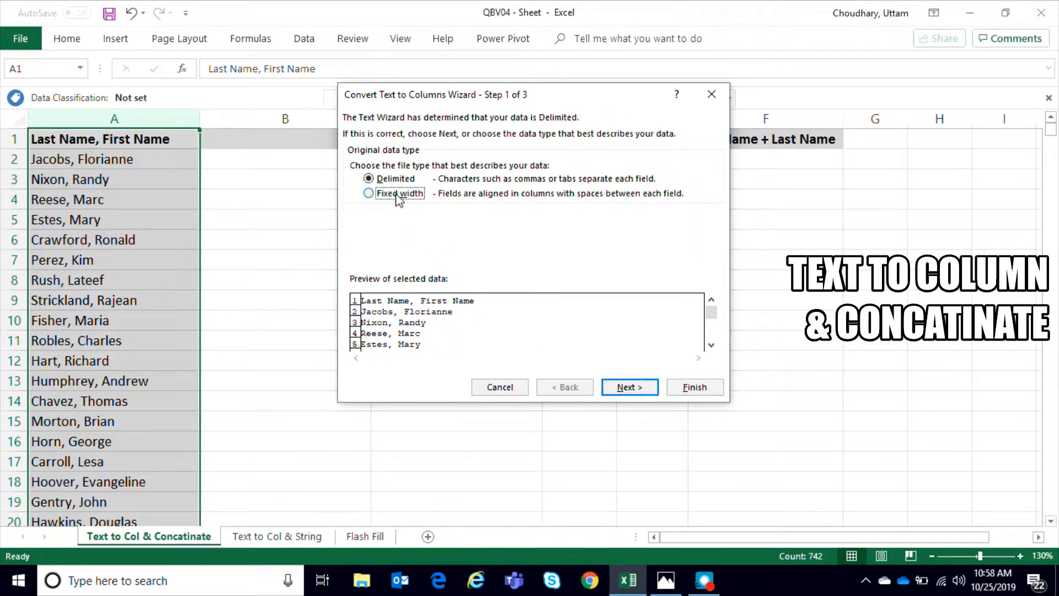
pyautogui.click(620, 389)
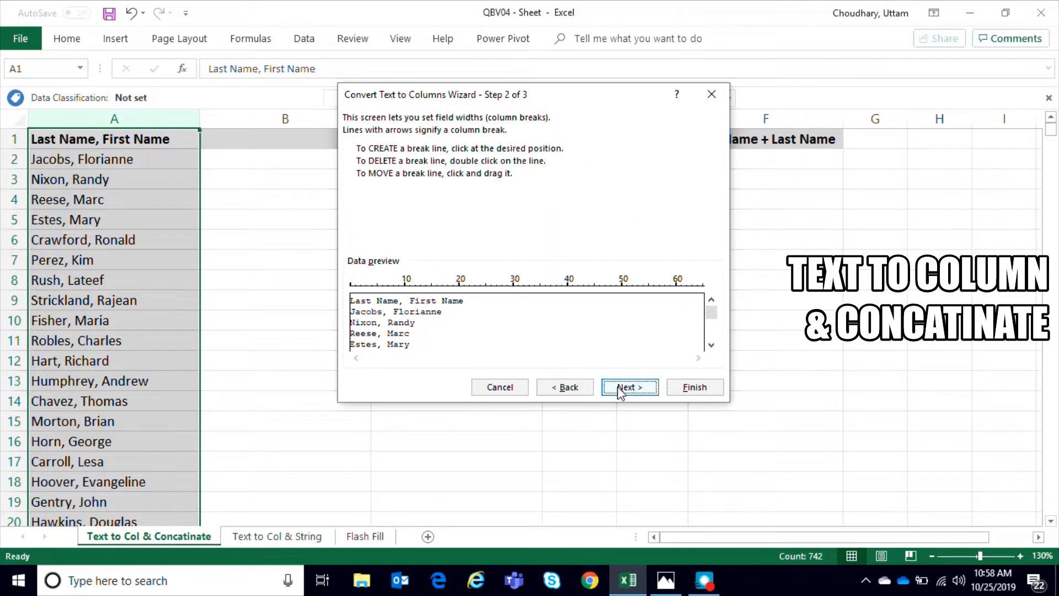
pyautogui.click(367, 337)
pyautogui.click(355, 348)
pyautogui.click(554, 389)
pyautogui.click(398, 181)
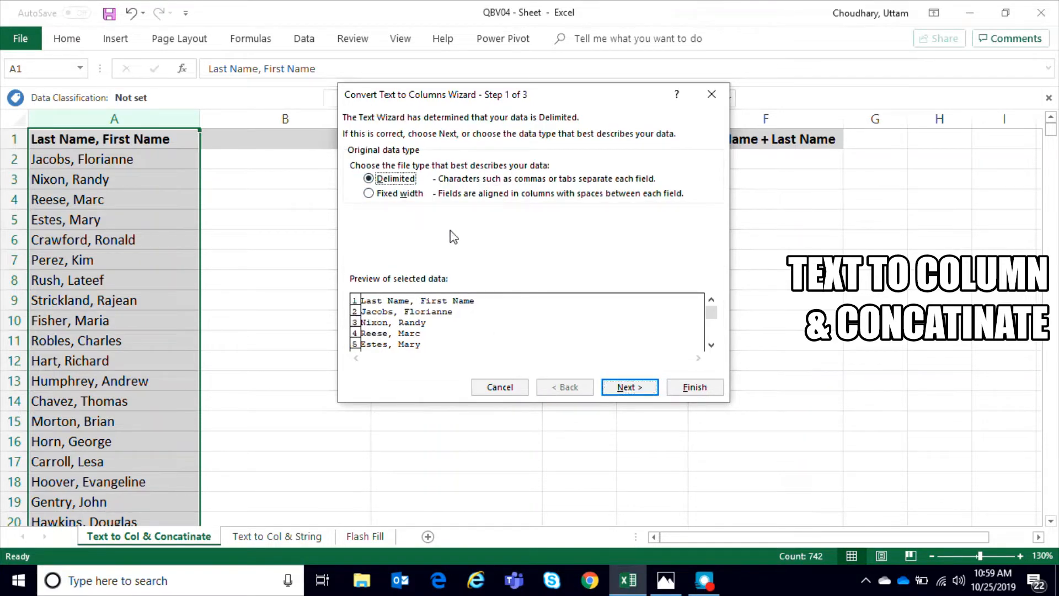
# Split column A at the Comma delimiter with General format and destination $A$1, replacing the existing data.
pyautogui.click(614, 388)
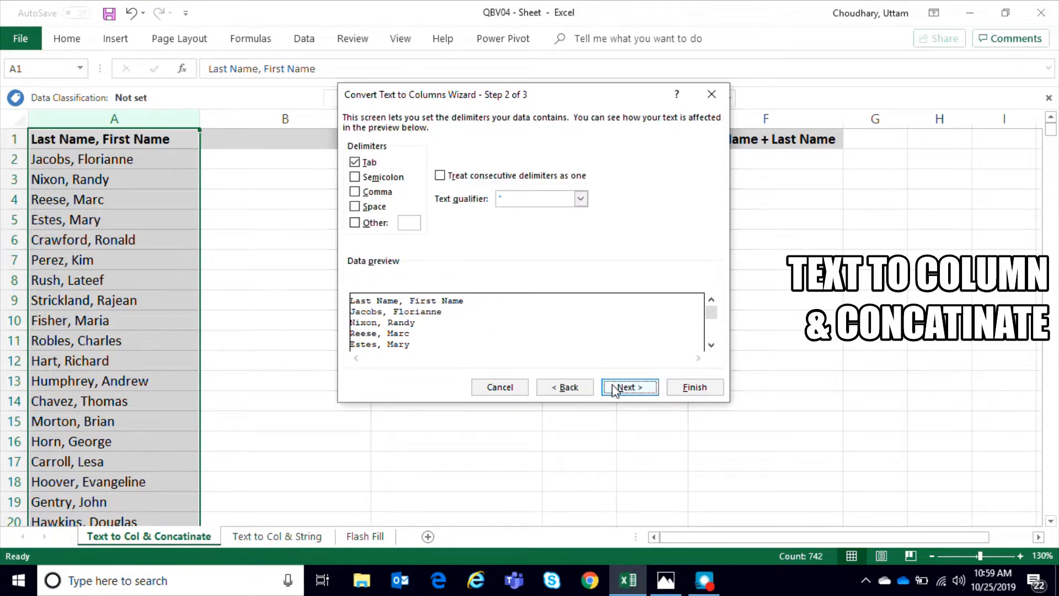
pyautogui.click(380, 194)
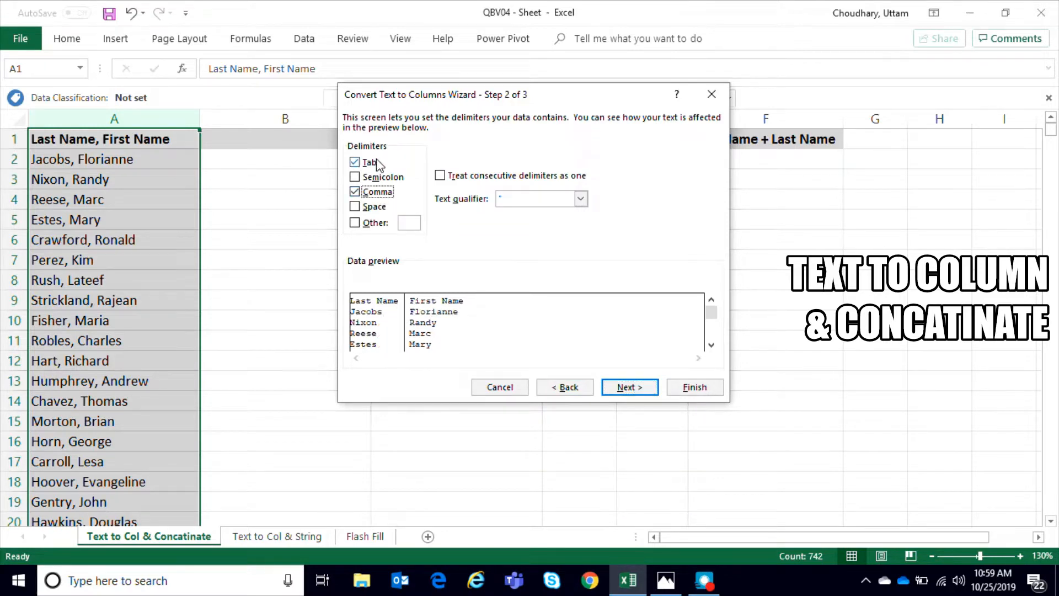
pyautogui.click(628, 388)
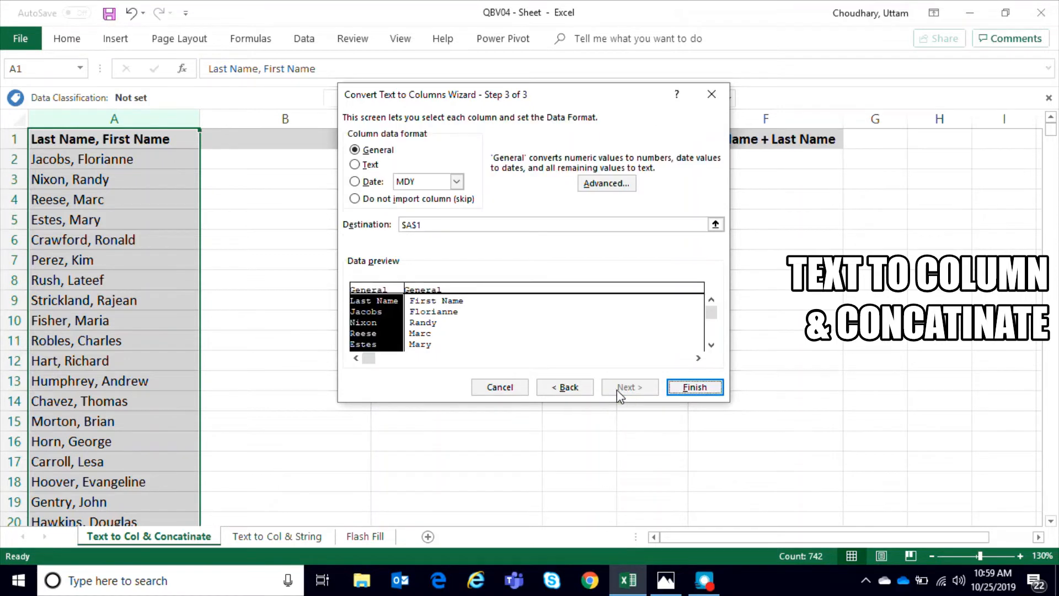
pyautogui.click(691, 387)
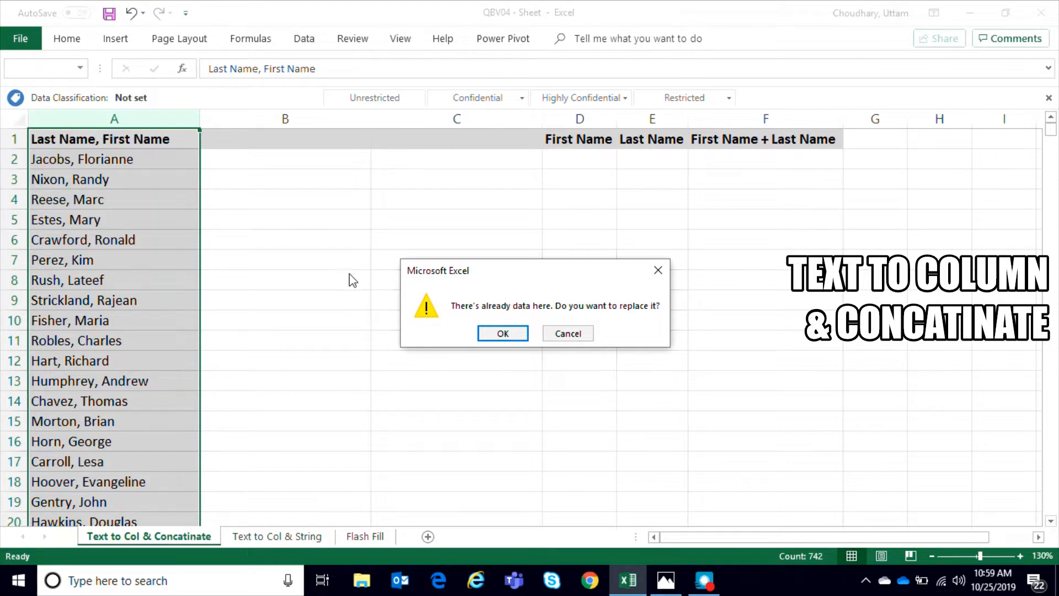
pyautogui.click(503, 334)
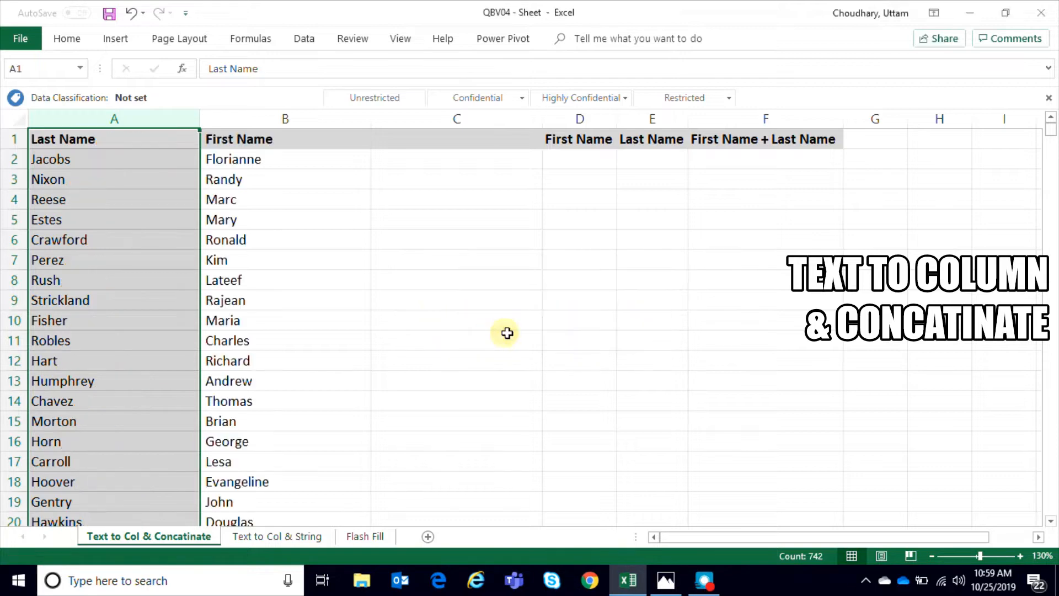
# Check the separated last names in column A and first names in column B.
pyautogui.click(465, 330)
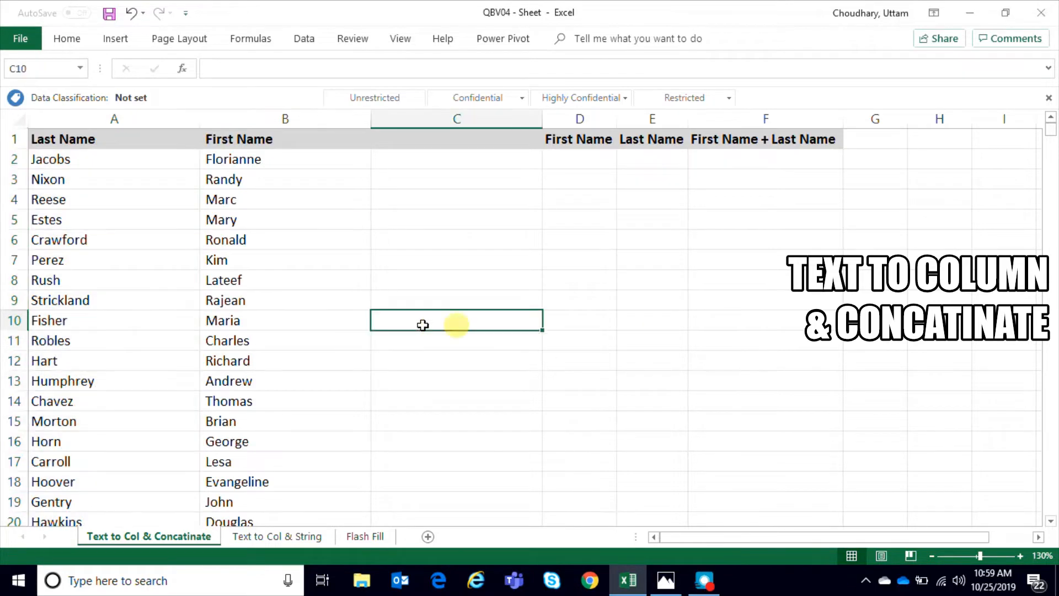
pyautogui.click(240, 279)
pyautogui.click(72, 138)
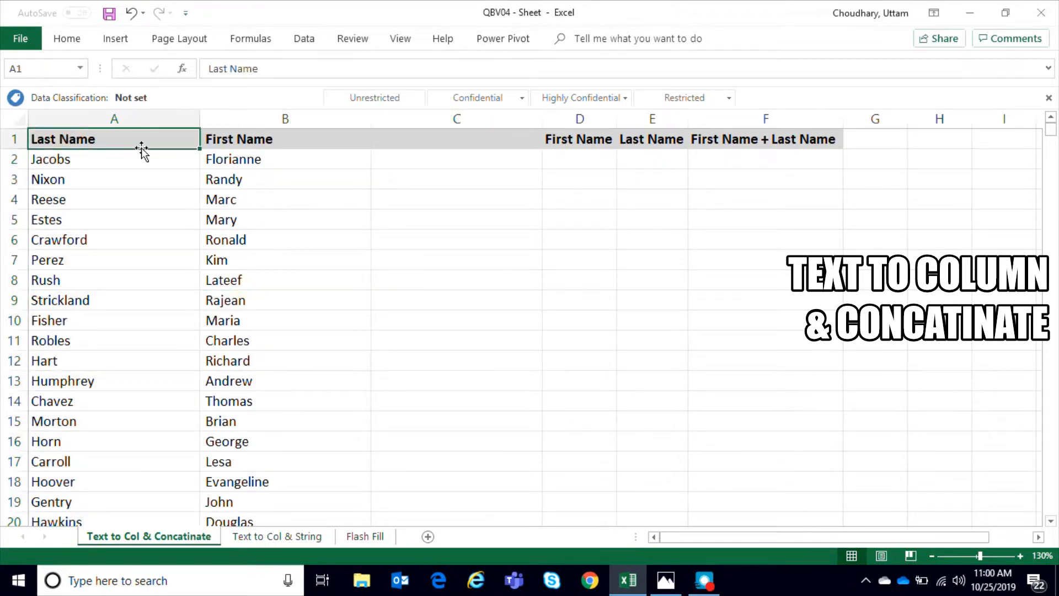
pyautogui.click(235, 139)
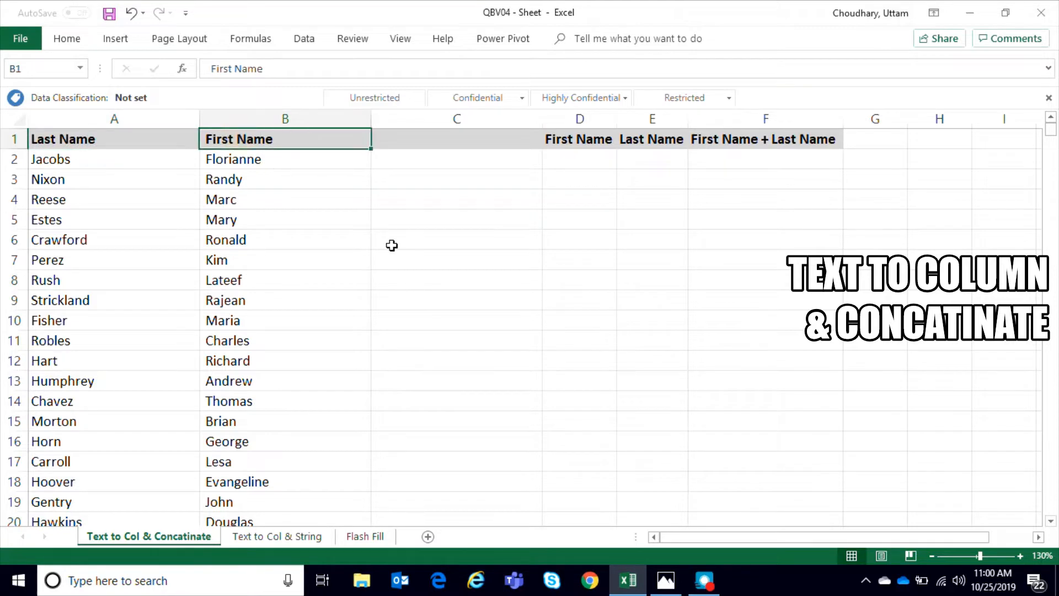
pyautogui.click(87, 139)
pyautogui.scroll(-4, 247, 342)
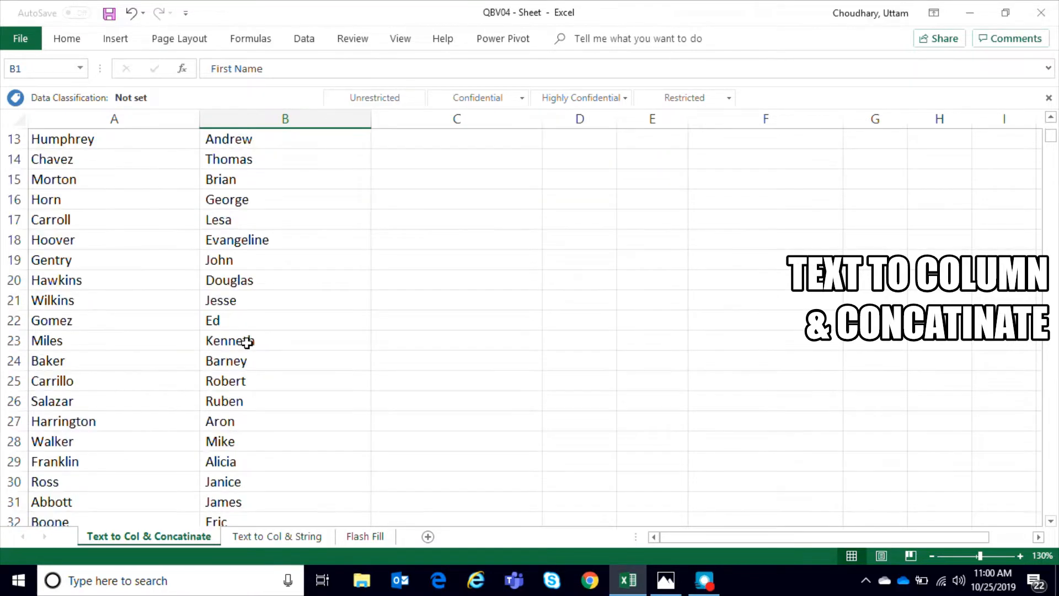
# Delete columns C to E, the blank column and the unused First Name and Last Name columns beside it.
pyautogui.scroll(4, 247, 343)
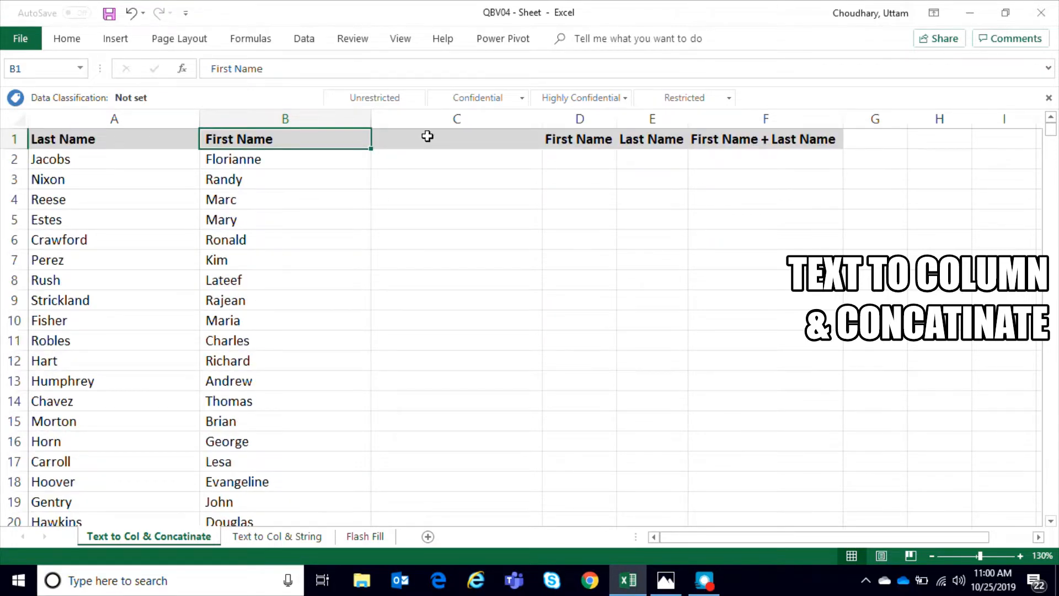
pyautogui.click(427, 120)
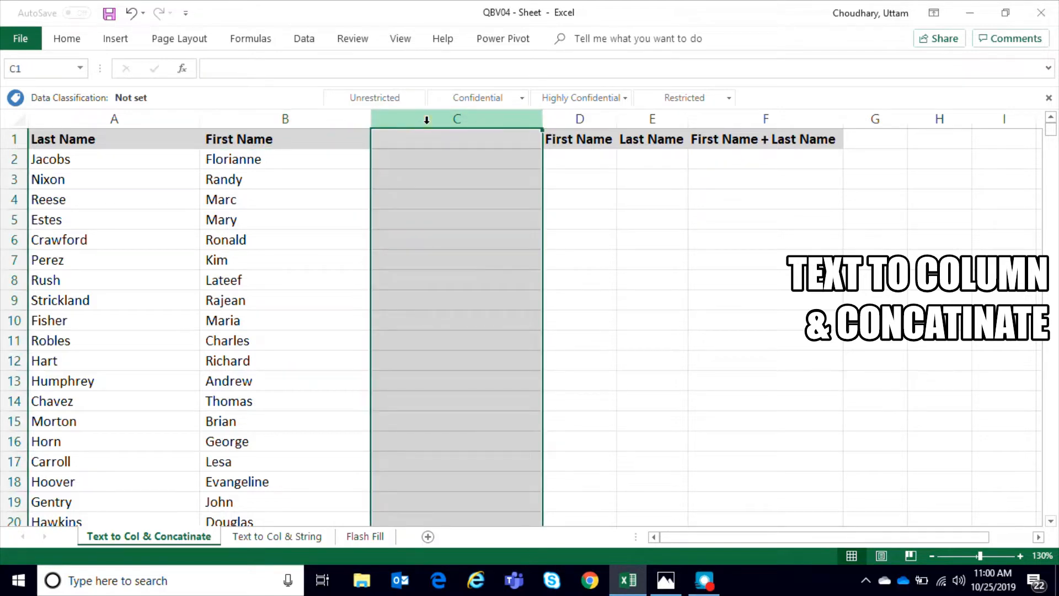
pyautogui.moveTo(427, 122); pyautogui.dragTo(650, 119)
pyautogui.rightClick(649, 119)
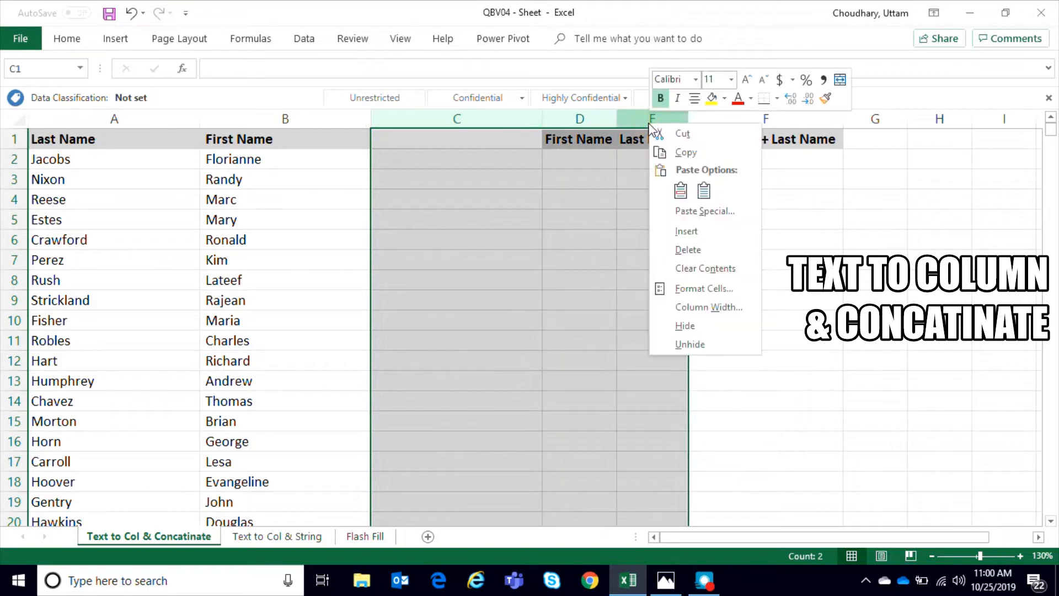
pyautogui.click(677, 253)
pyautogui.click(478, 253)
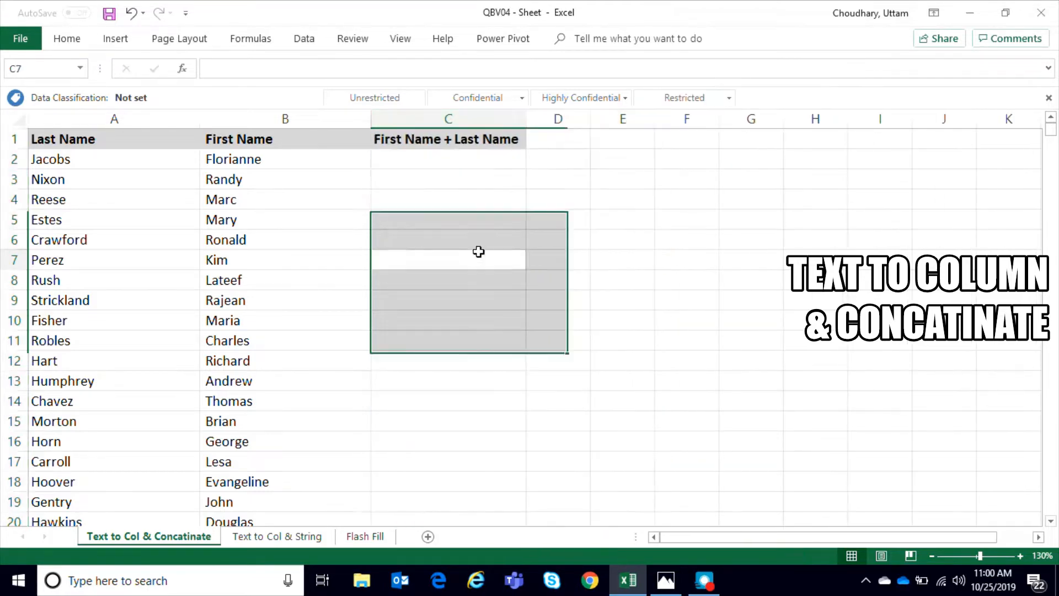
pyautogui.click(429, 164)
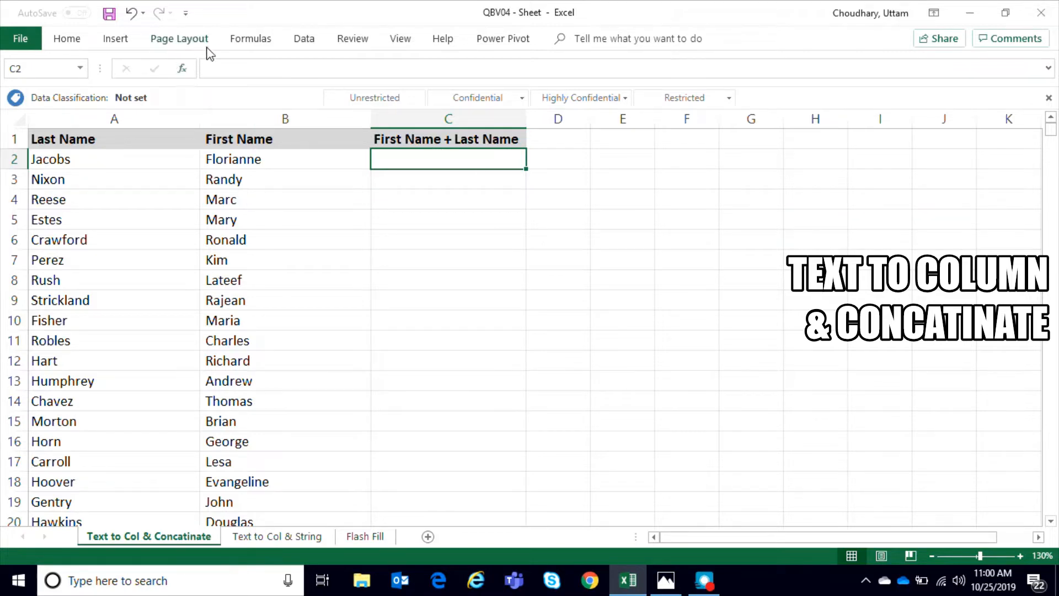
pyautogui.click(183, 69)
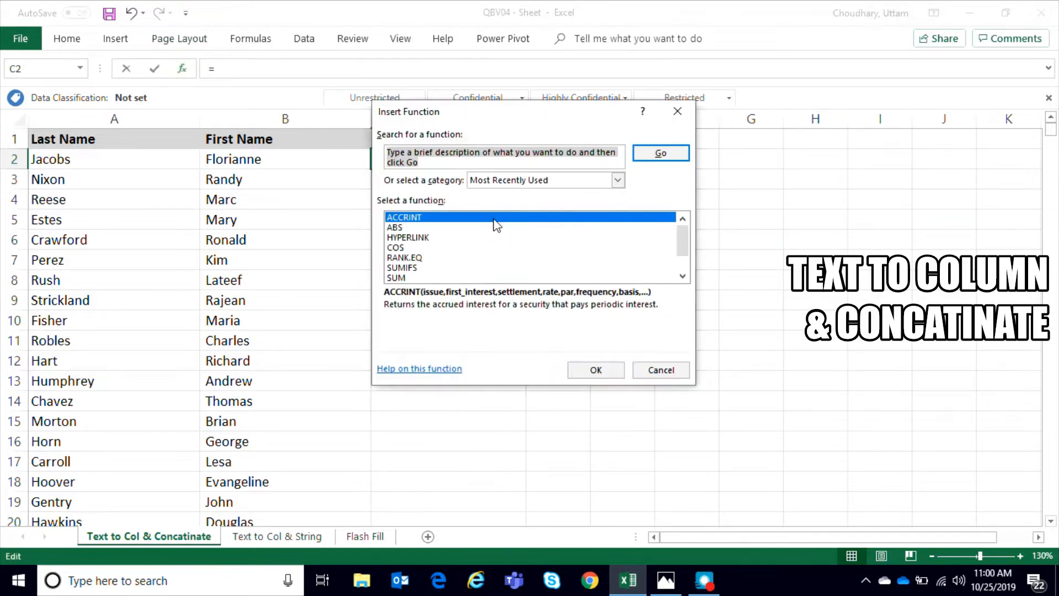
pyautogui.write('concatinate')
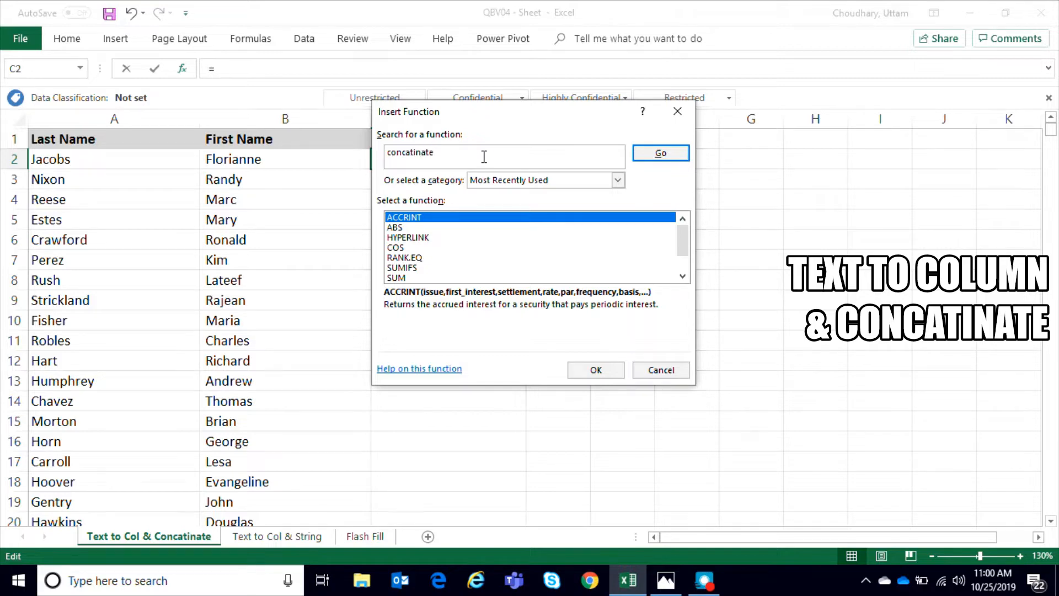
pyautogui.press('Return')
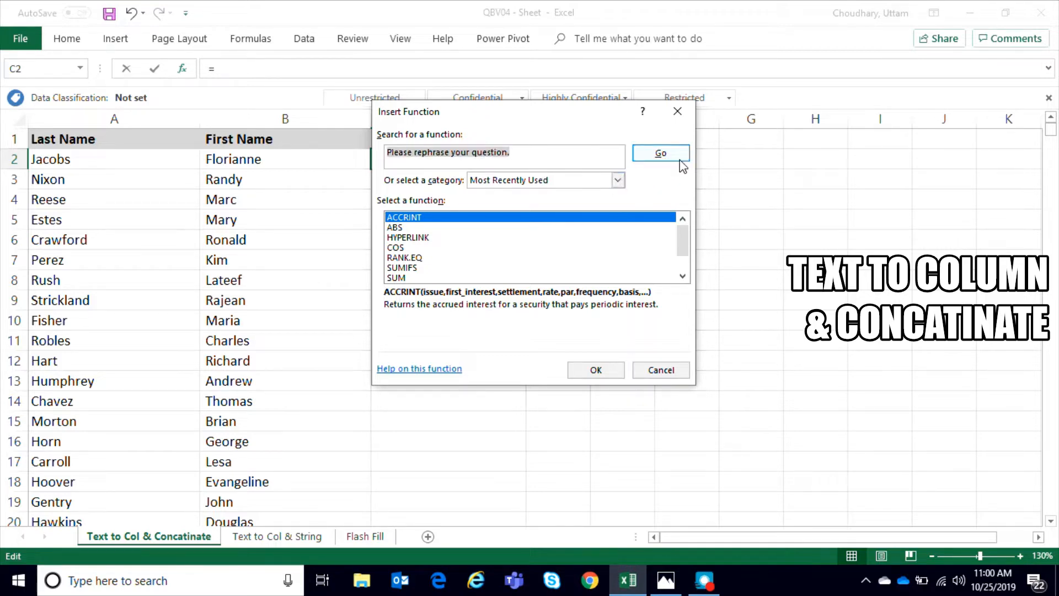
pyautogui.click(661, 369)
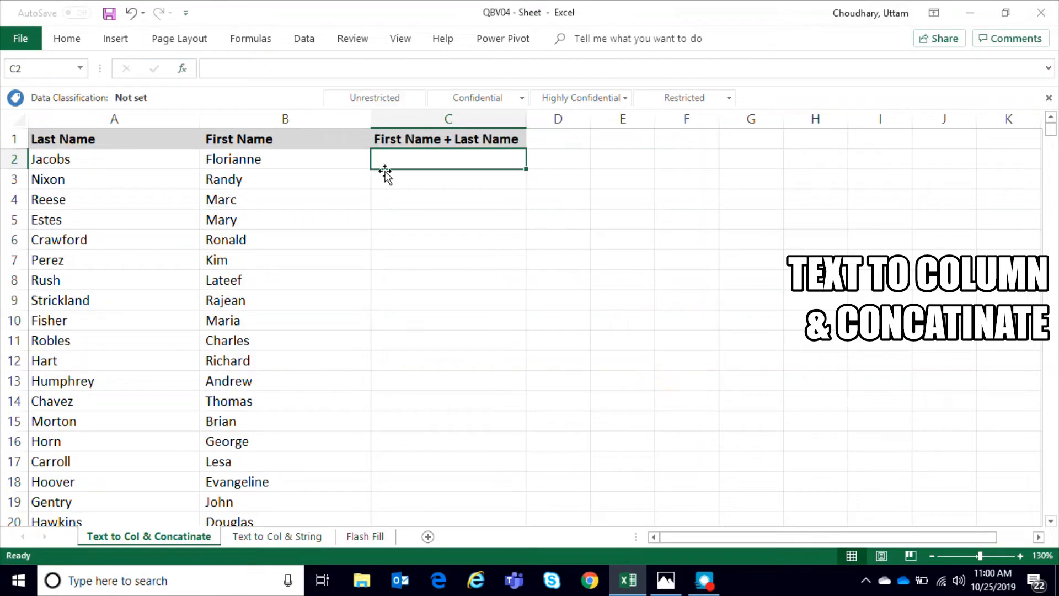
# Start a CONCATENATE formula in cell C2 and open its function arguments, keeping row 2 in view.
pyautogui.write('=con')
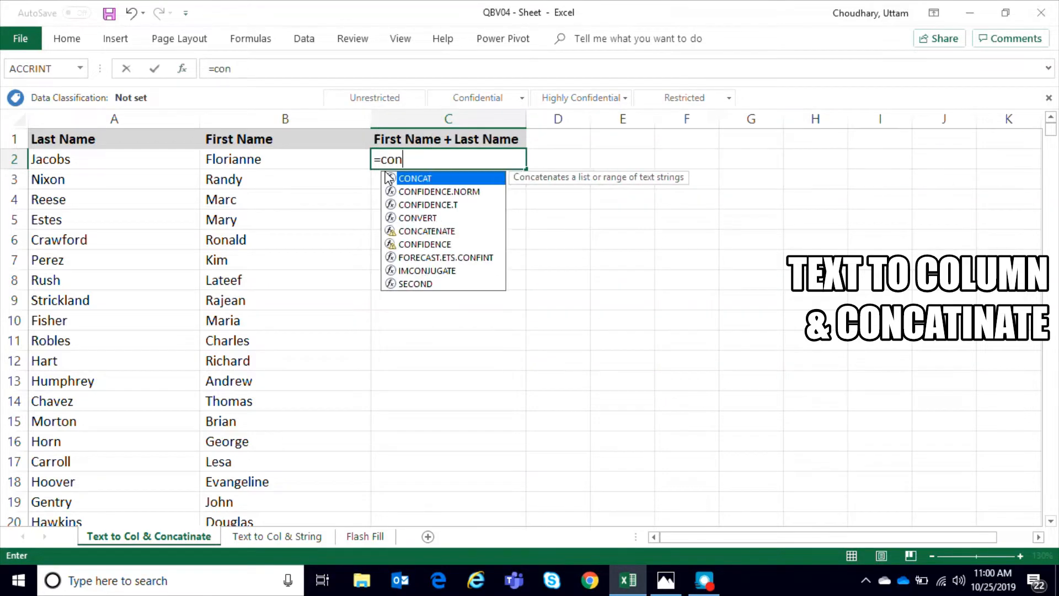
pyautogui.press('Down')
pyautogui.press('Down')
pyautogui.press('Down')
pyautogui.press('Down')
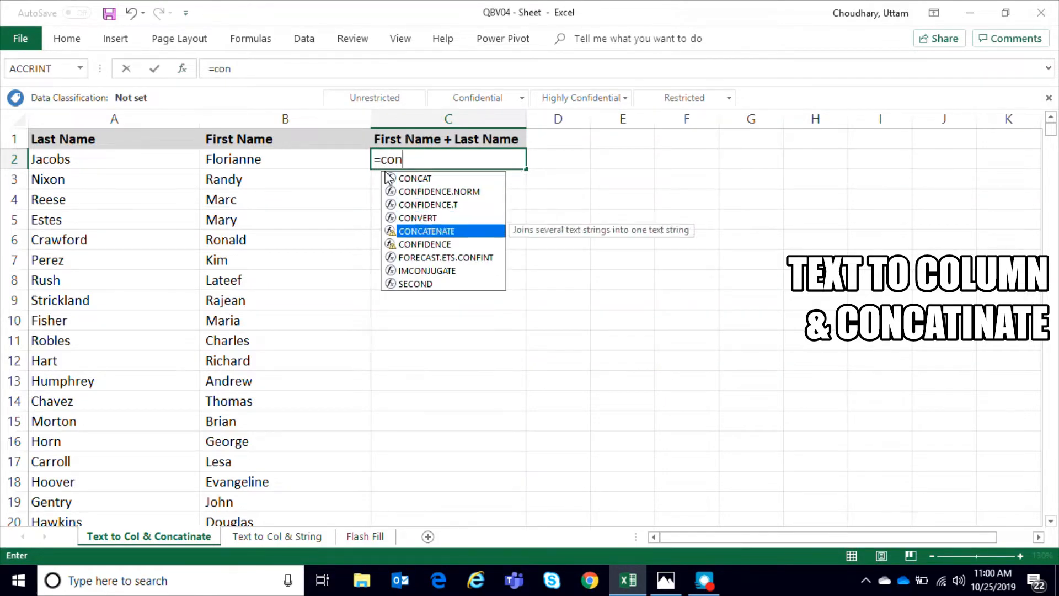
pyautogui.press('Tab')
pyautogui.click(185, 71)
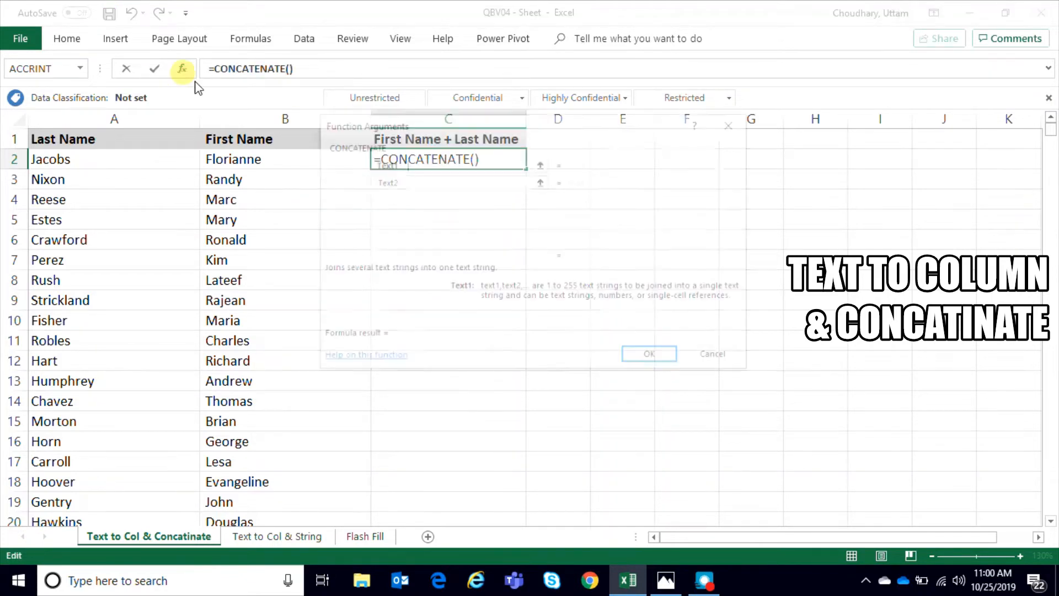
pyautogui.moveTo(489, 123); pyautogui.dragTo(514, 197)
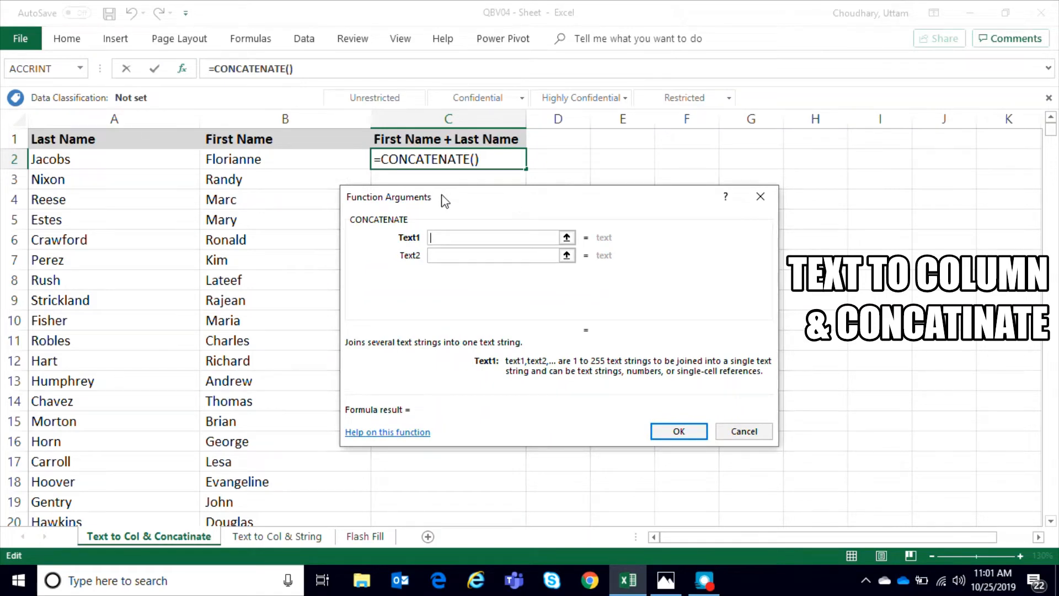
# Set the CONCATENATE arguments to B2, a space and A2, and accept the formula.
pyautogui.click(237, 161)
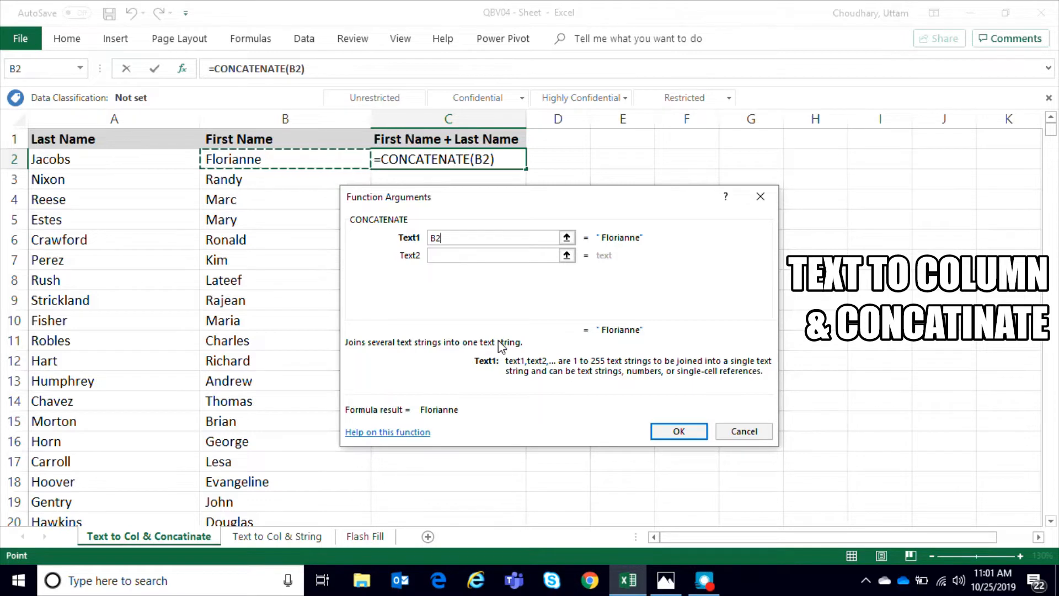
pyautogui.click(462, 256)
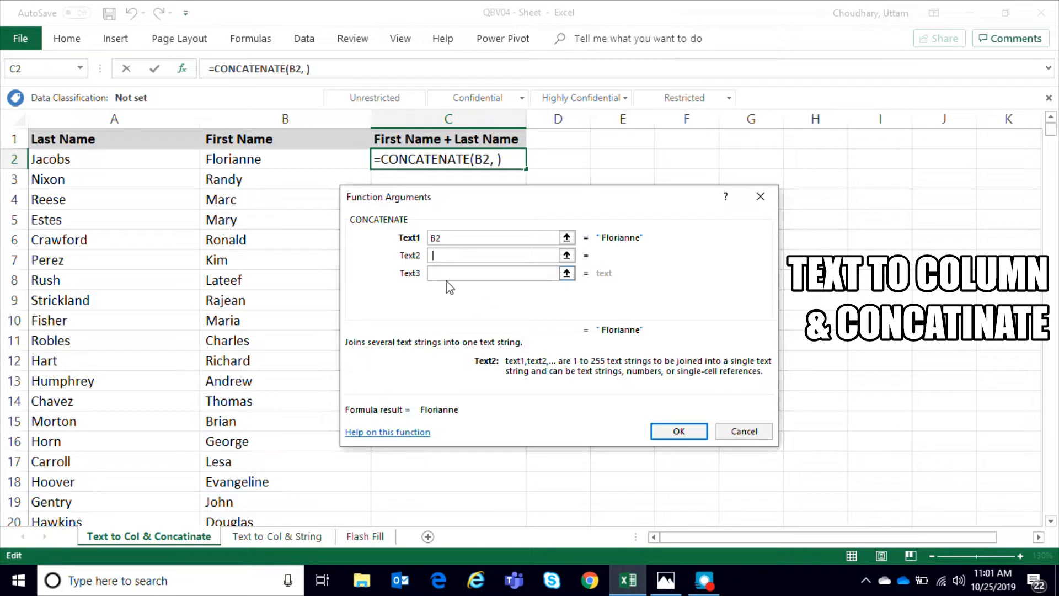
pyautogui.click(444, 275)
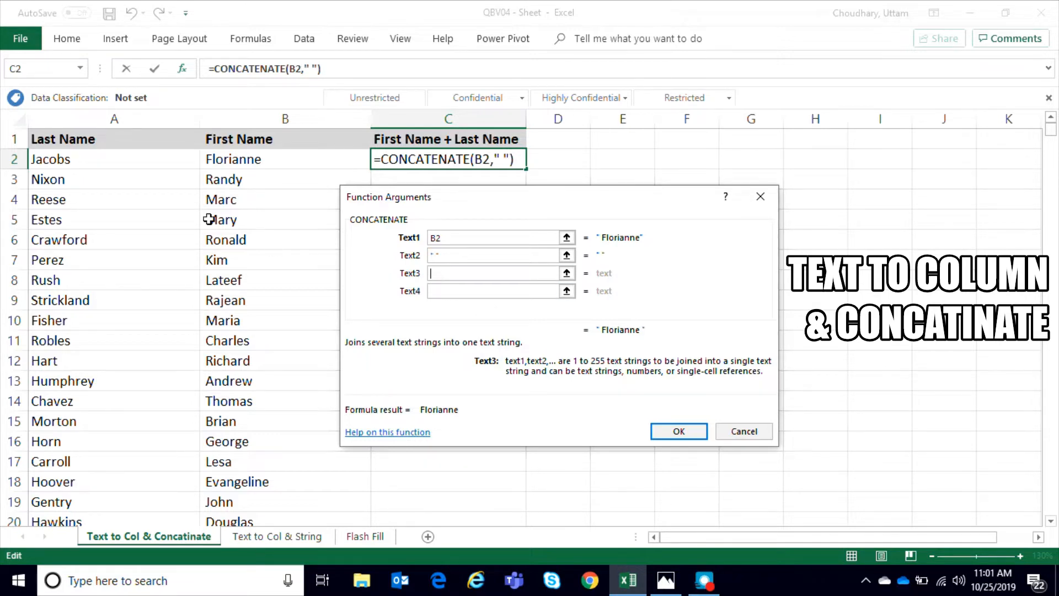
pyautogui.click(59, 161)
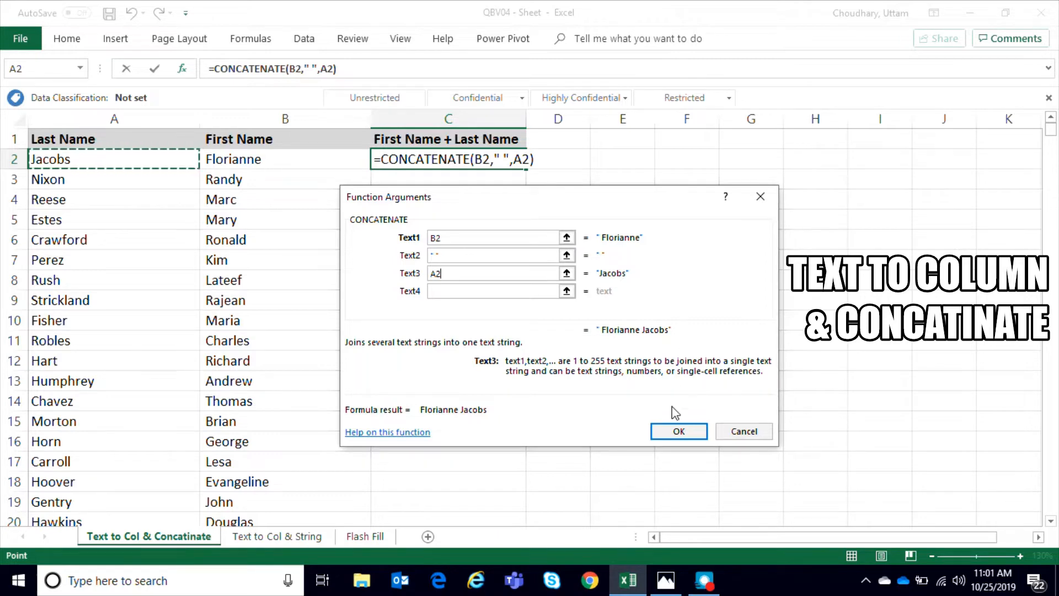
pyautogui.click(678, 437)
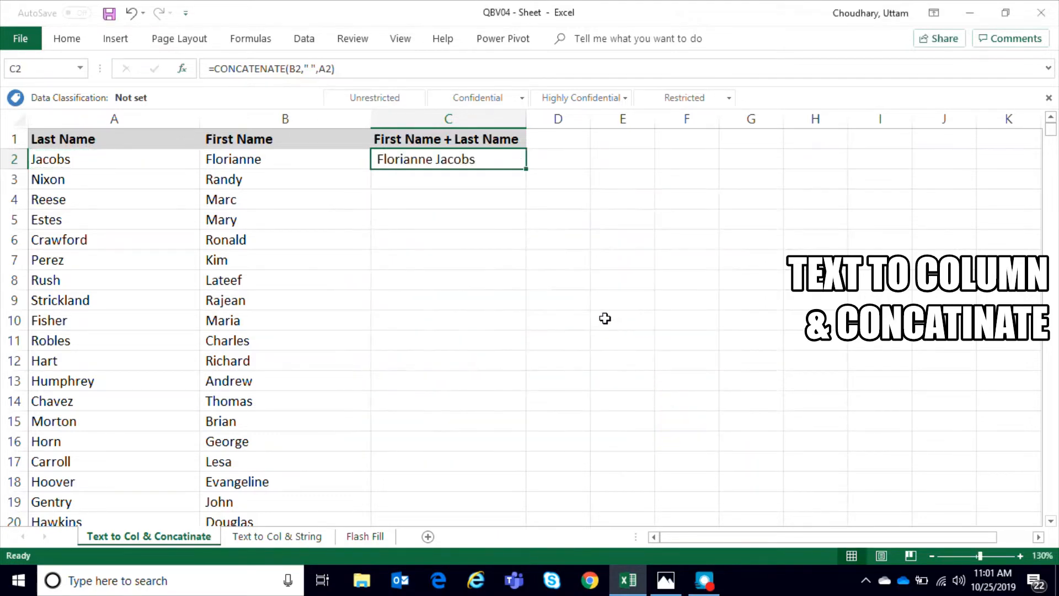
# Fill the CONCATENATE formula from C2 down the First Name + Last Name column for all rows.
pyautogui.click(606, 318)
pyautogui.click(474, 140)
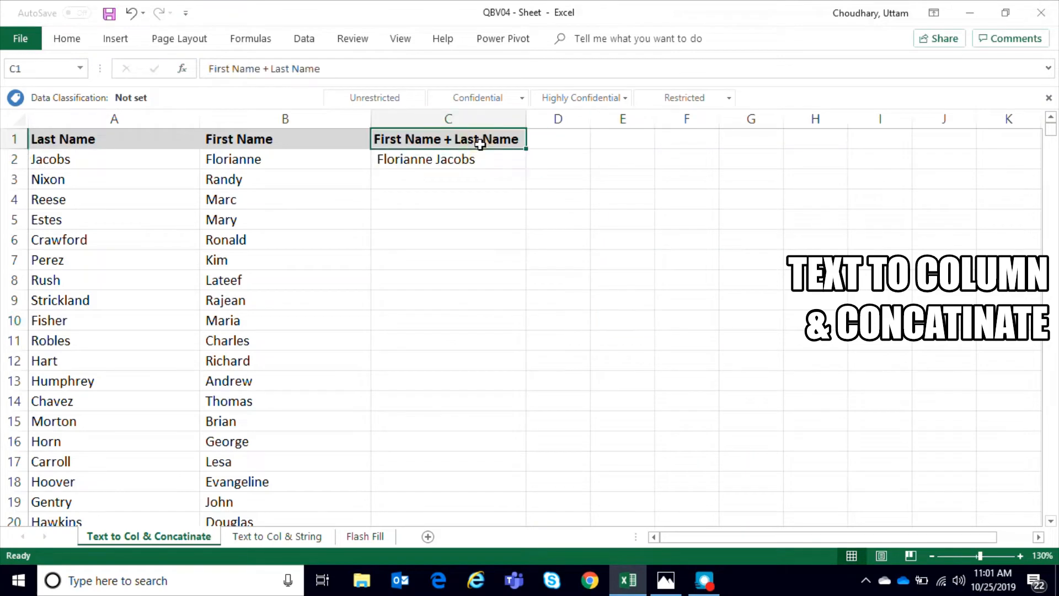
pyautogui.click(476, 159)
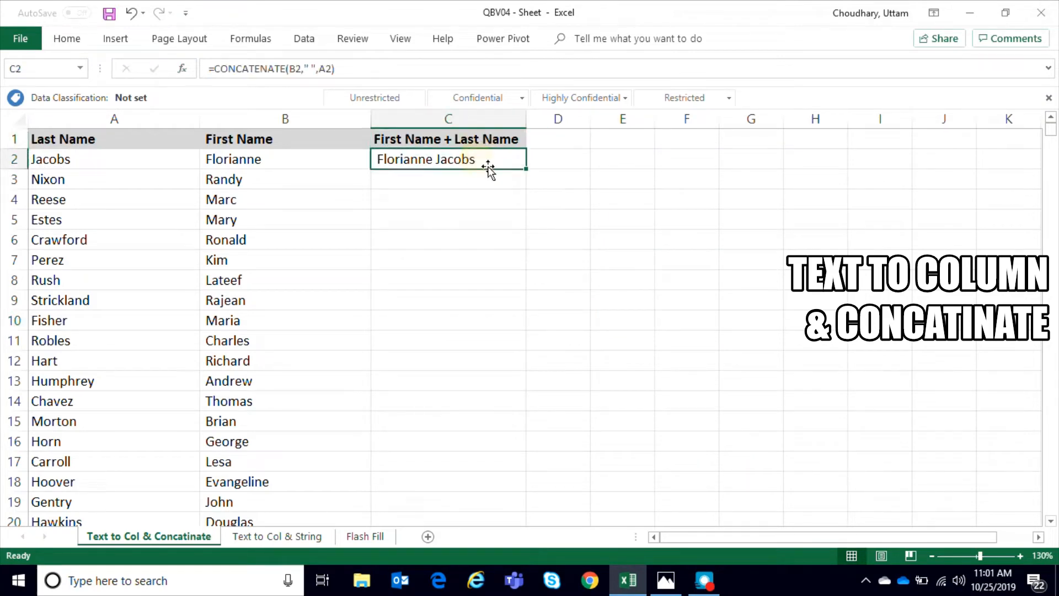
pyautogui.doubleClick(526, 171)
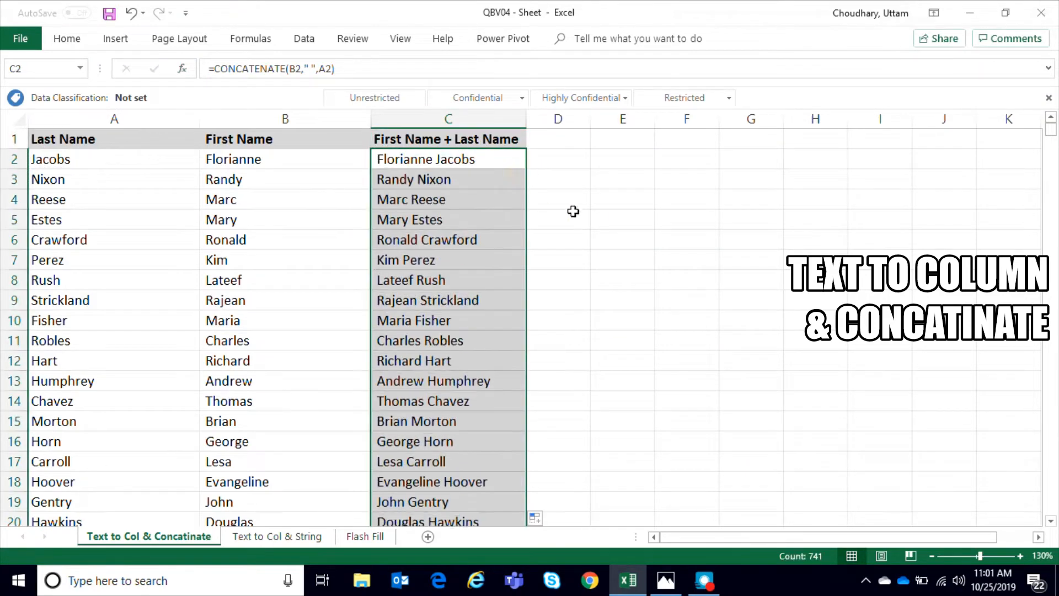
# Examine the combined names in column C down to the end of the list and return to the first row.
pyautogui.scroll(-7, 580, 357)
pyautogui.scroll(-4, 580, 357)
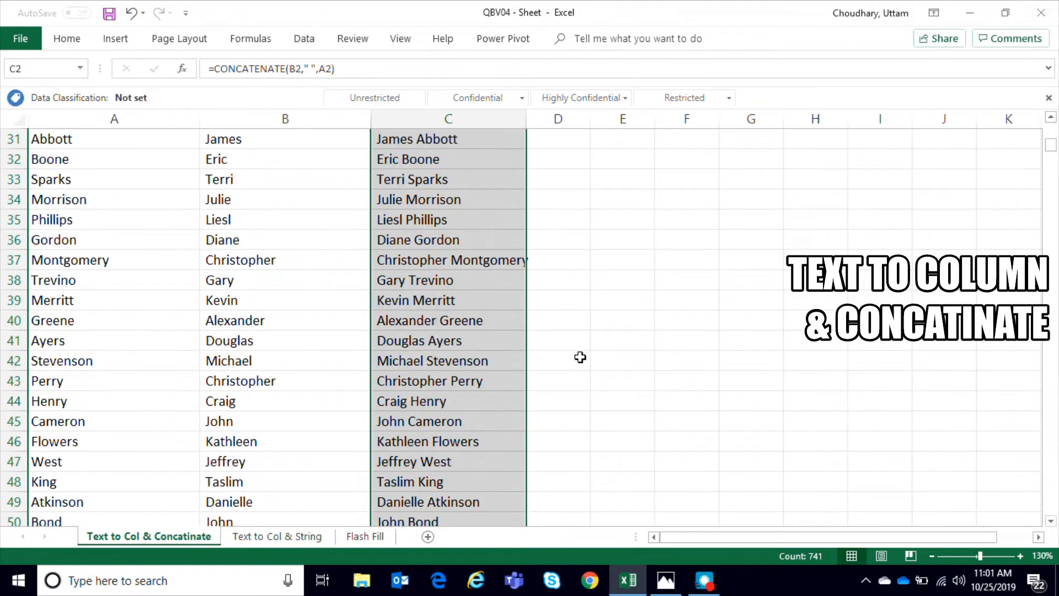
pyautogui.scroll(-20, 580, 357)
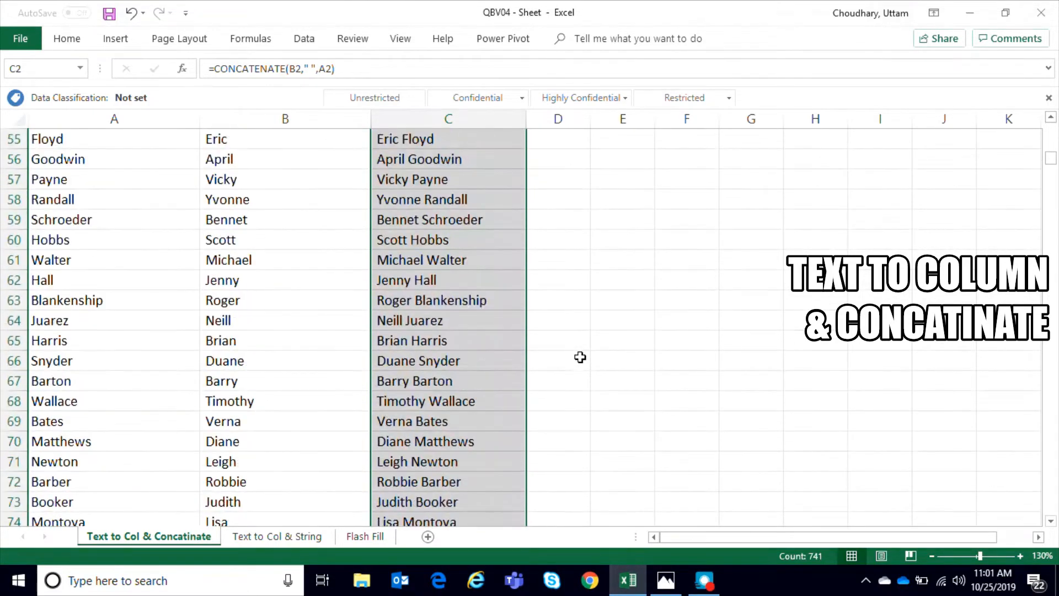
pyautogui.scroll(-20, 580, 357)
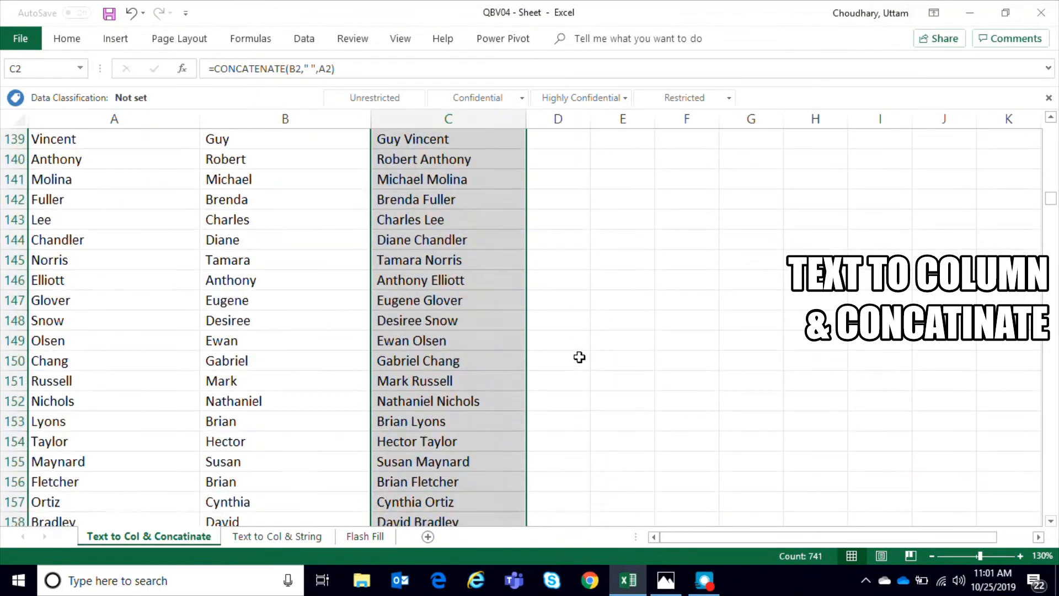
pyautogui.scroll(-20, 579, 359)
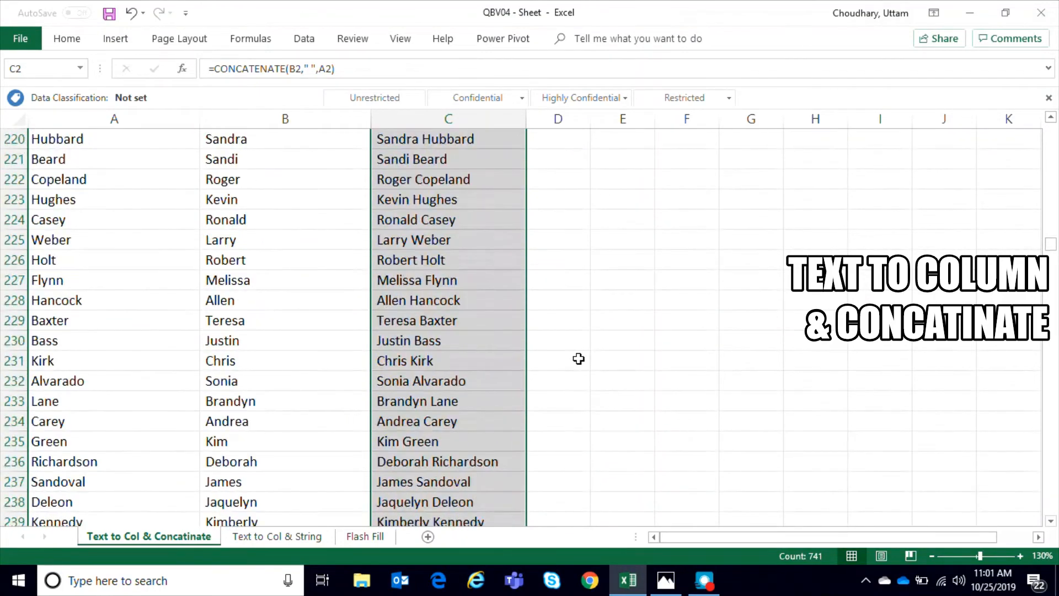
pyautogui.scroll(-20, 578, 360)
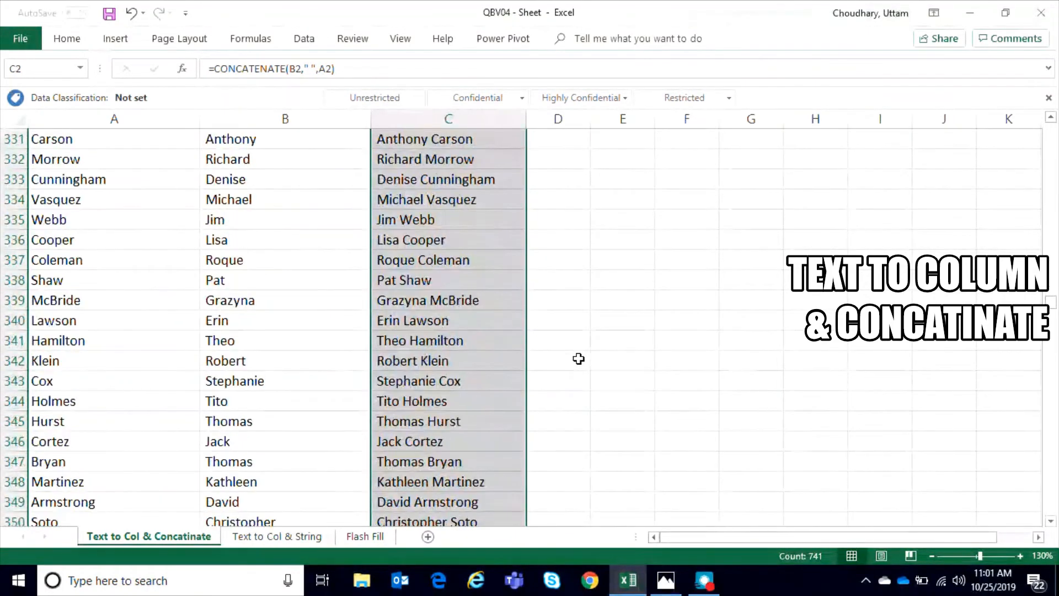
pyautogui.scroll(-20, 579, 359)
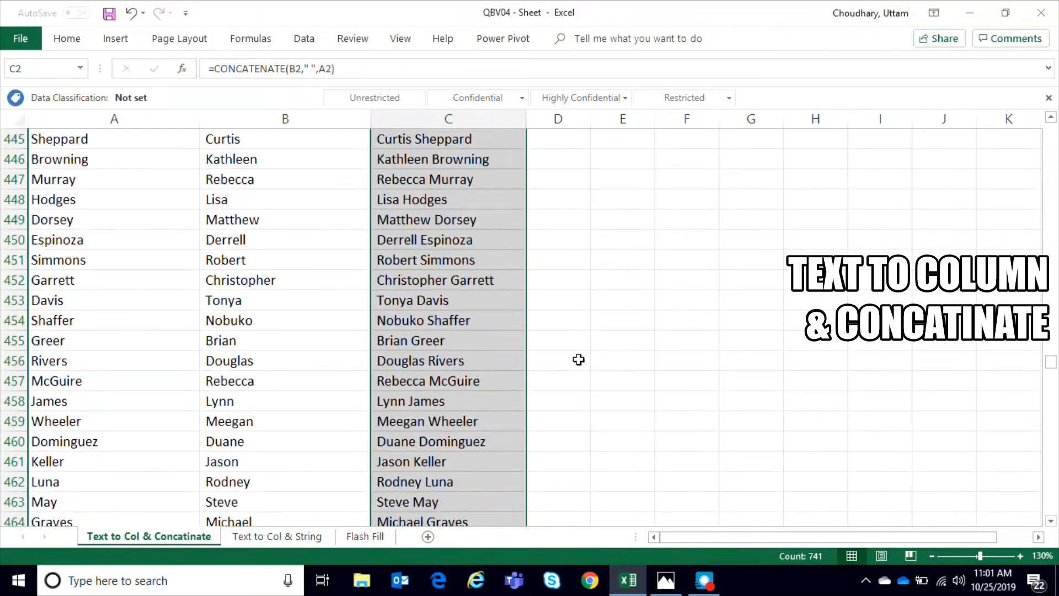
pyautogui.scroll(-20, 578, 365)
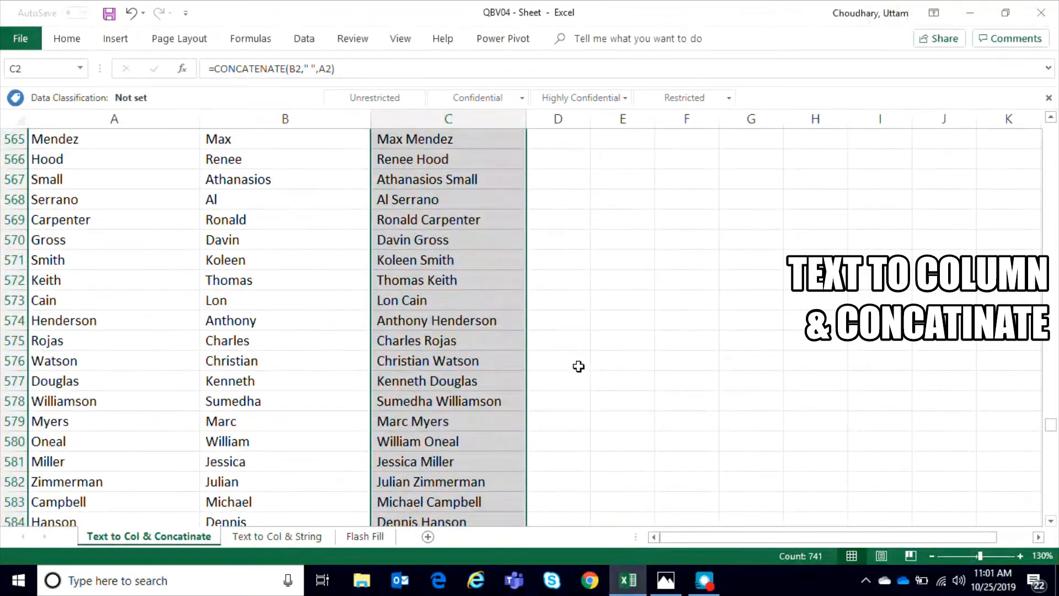
pyautogui.scroll(-20, 715, 429)
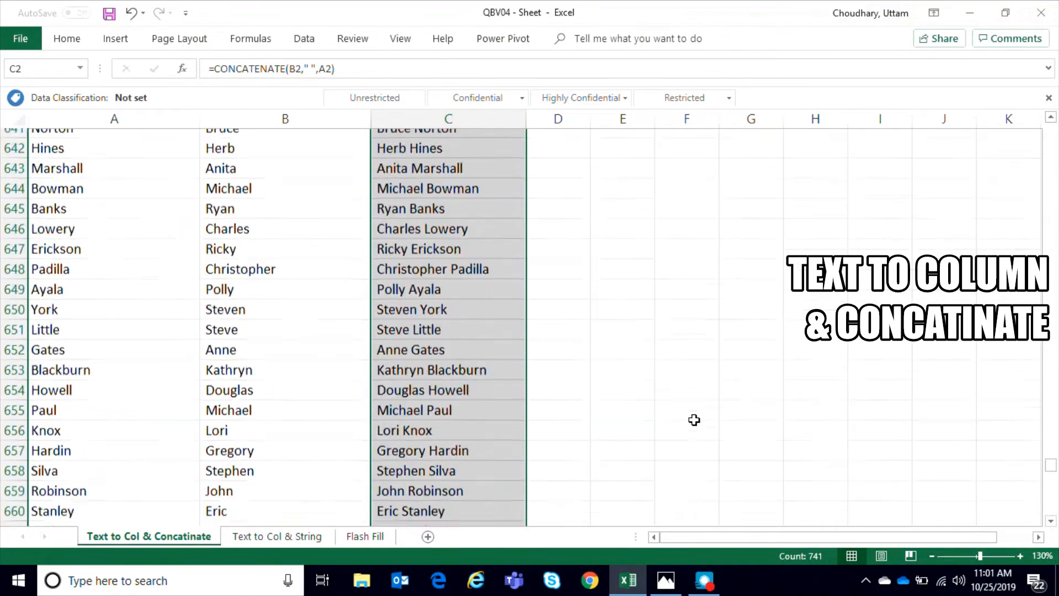
pyautogui.scroll(-7, 701, 427)
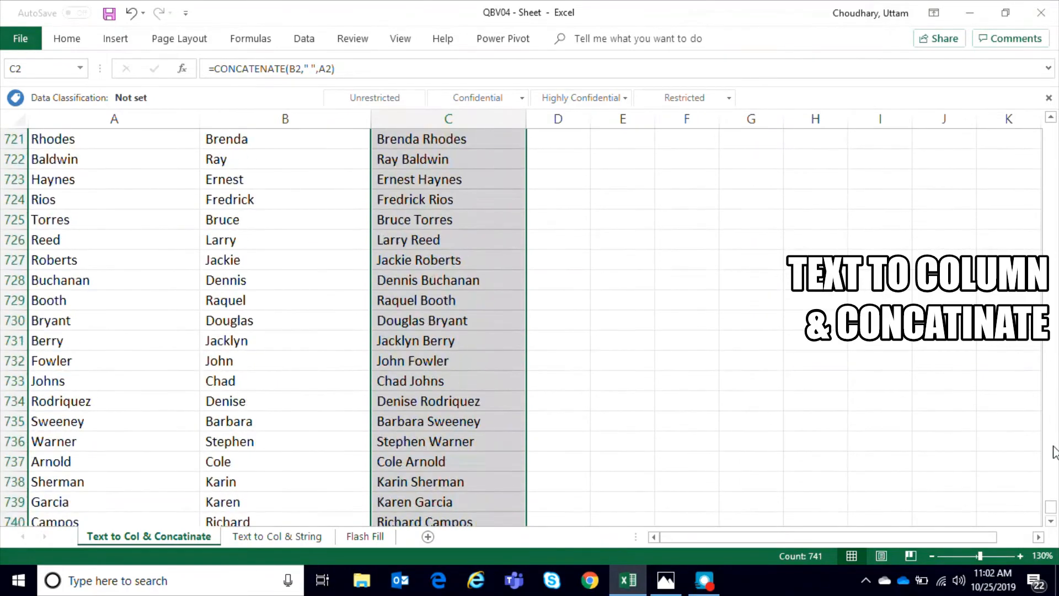
pyautogui.click(1051, 521)
pyautogui.moveTo(1053, 522); pyautogui.dragTo(1033, 189)
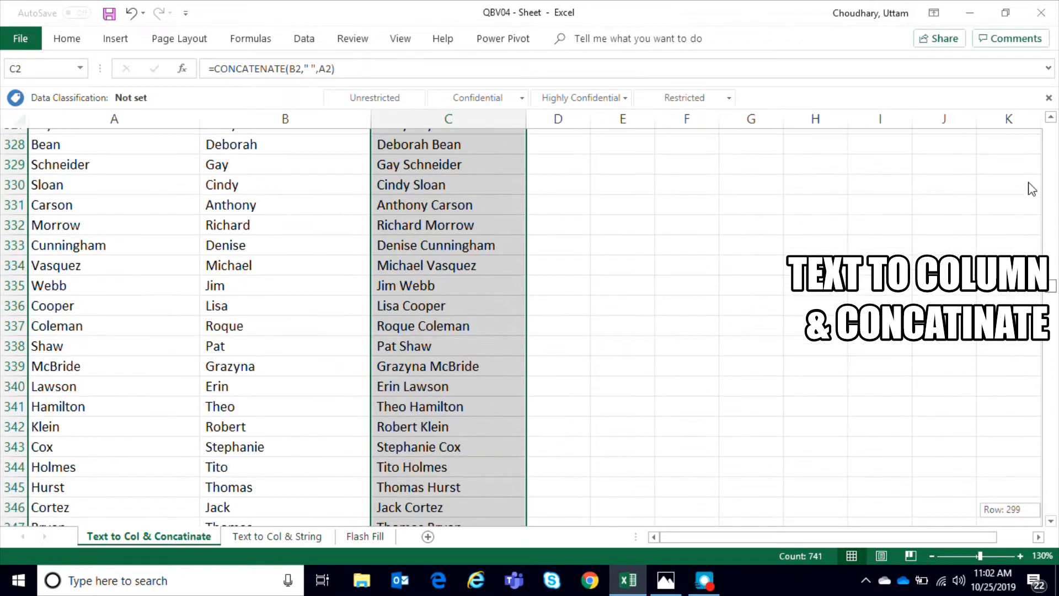
pyautogui.moveTo(1028, 144); pyautogui.dragTo(1040, 118)
# Check the filled formulas in several cells of column C, including C2, C3, C6, C8 and C10.
pyautogui.click(398, 323)
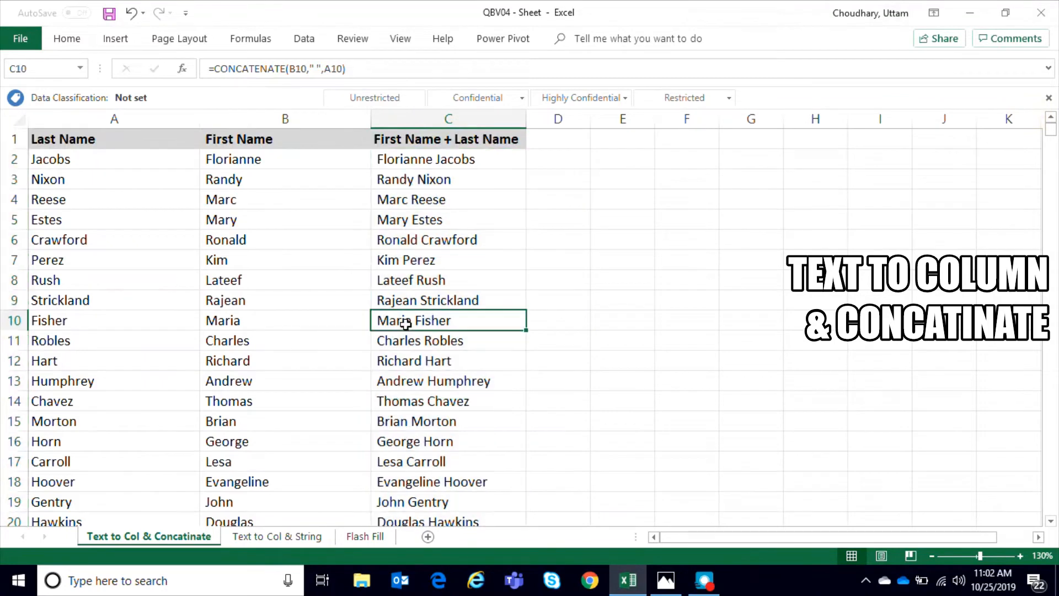
pyautogui.click(400, 177)
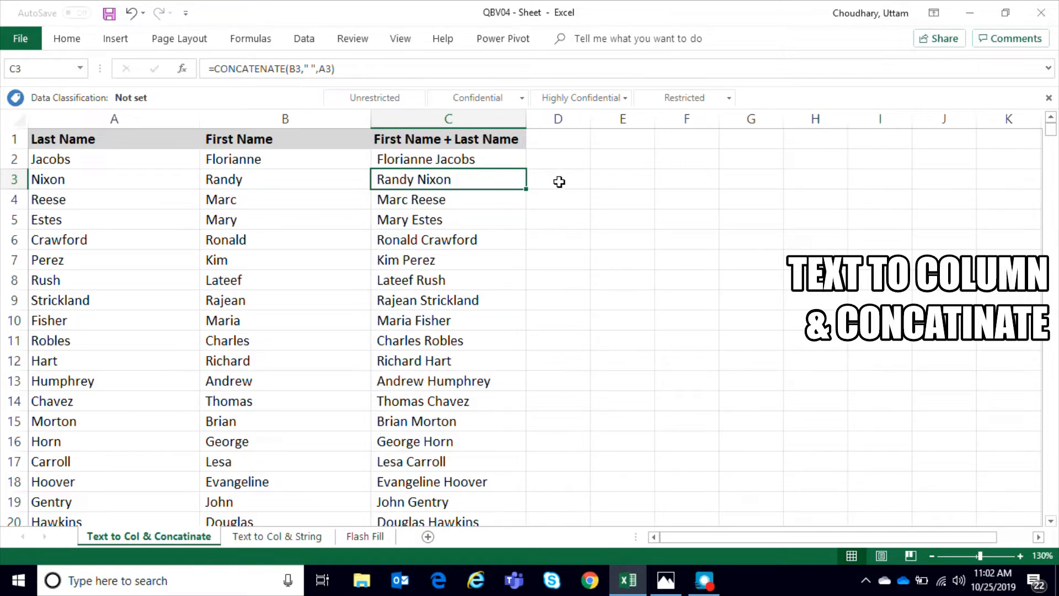
pyautogui.click(435, 159)
pyautogui.click(445, 238)
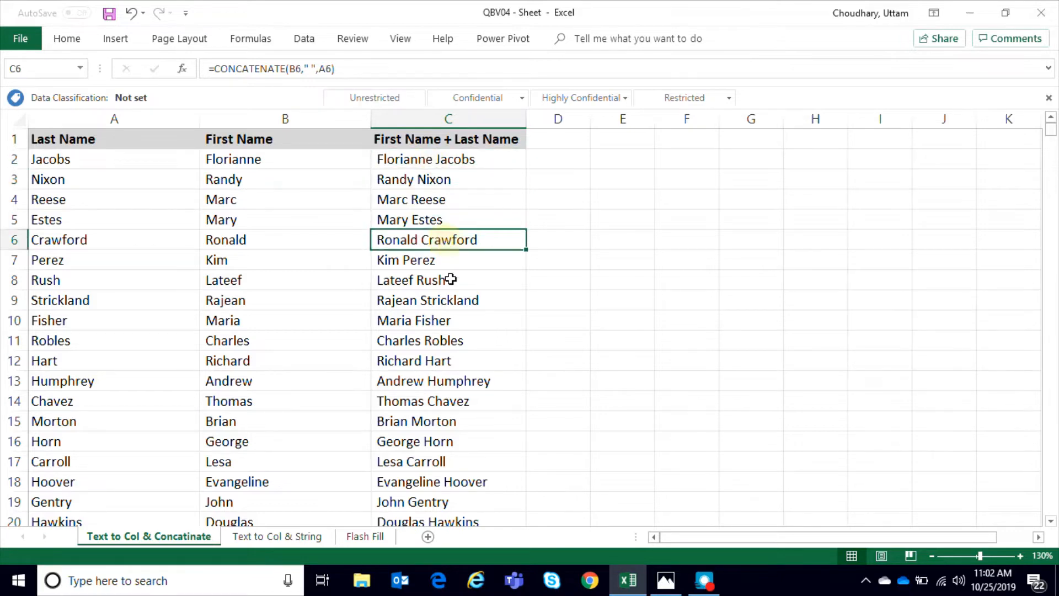
pyautogui.click(451, 280)
pyautogui.click(447, 324)
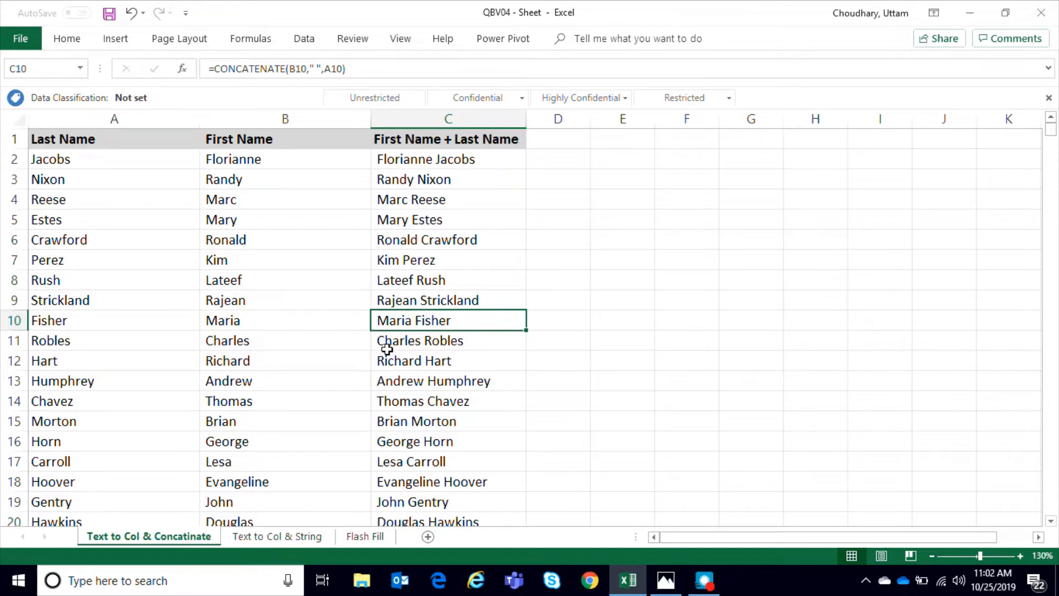
# On the Text to Col & String sheet, clear the First Name and Last Name headers from cells B1 and C1.
pyautogui.click(296, 544)
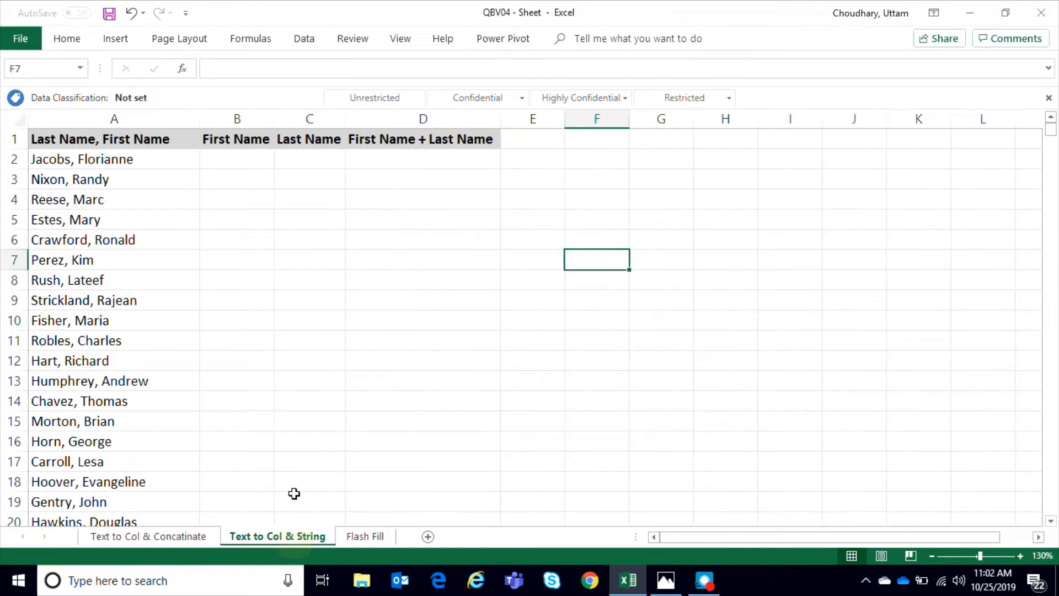
pyautogui.click(279, 286)
pyautogui.click(238, 118)
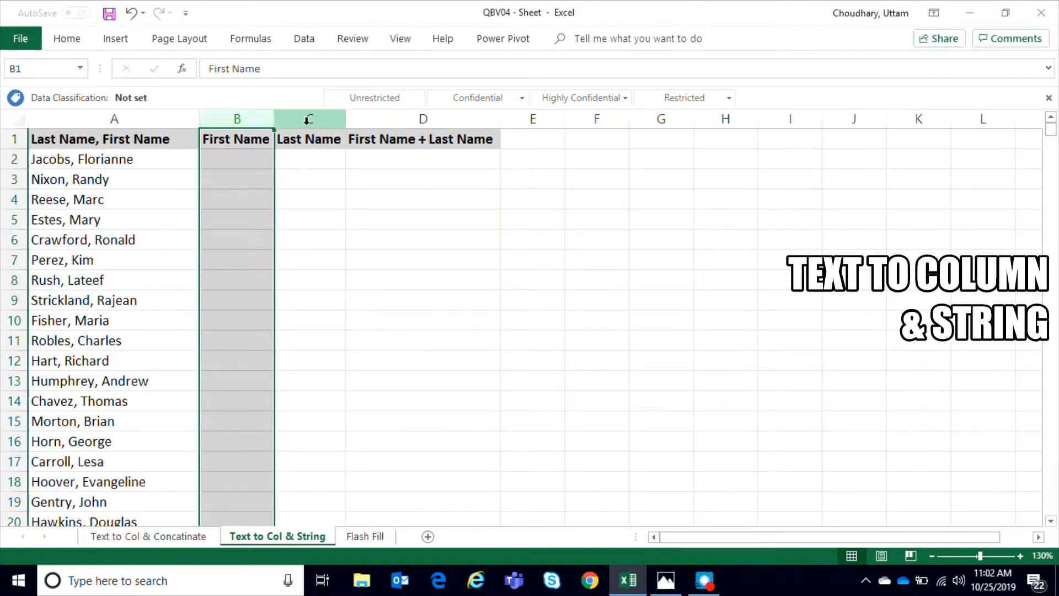
pyautogui.click(255, 208)
pyautogui.click(110, 119)
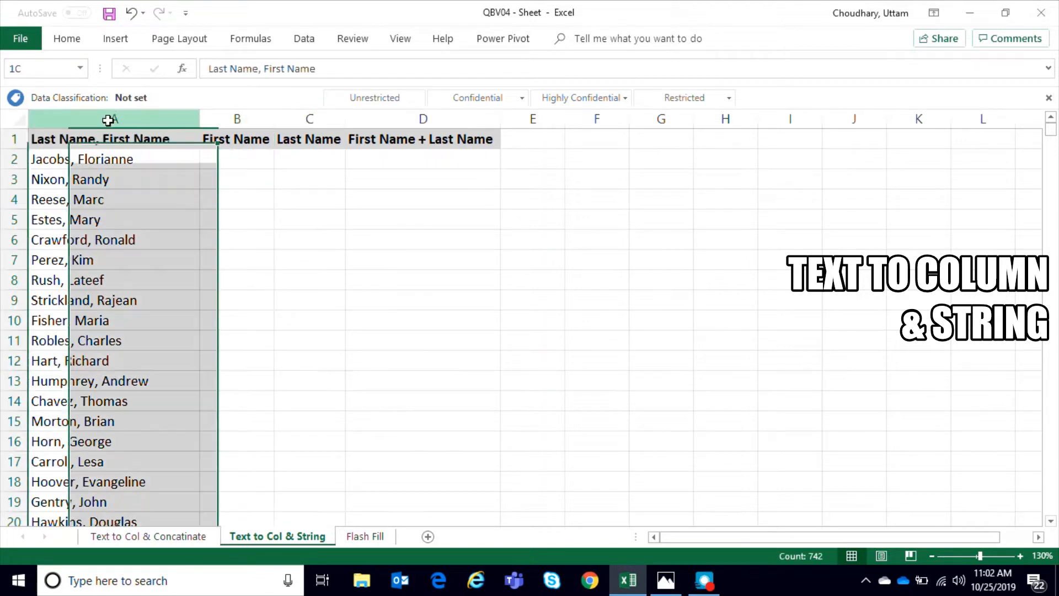
pyautogui.moveTo(239, 138); pyautogui.dragTo(311, 140)
pyautogui.press('Delete')
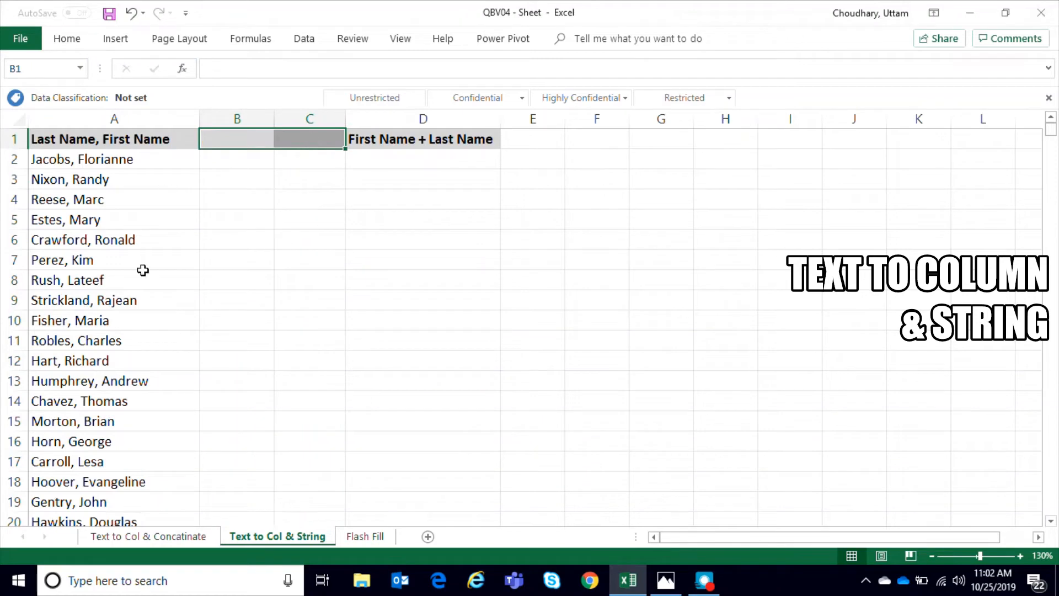
# Split column A with Text to Columns using the comma delimiter, replacing the existing data.
pyautogui.click(165, 258)
pyautogui.click(108, 118)
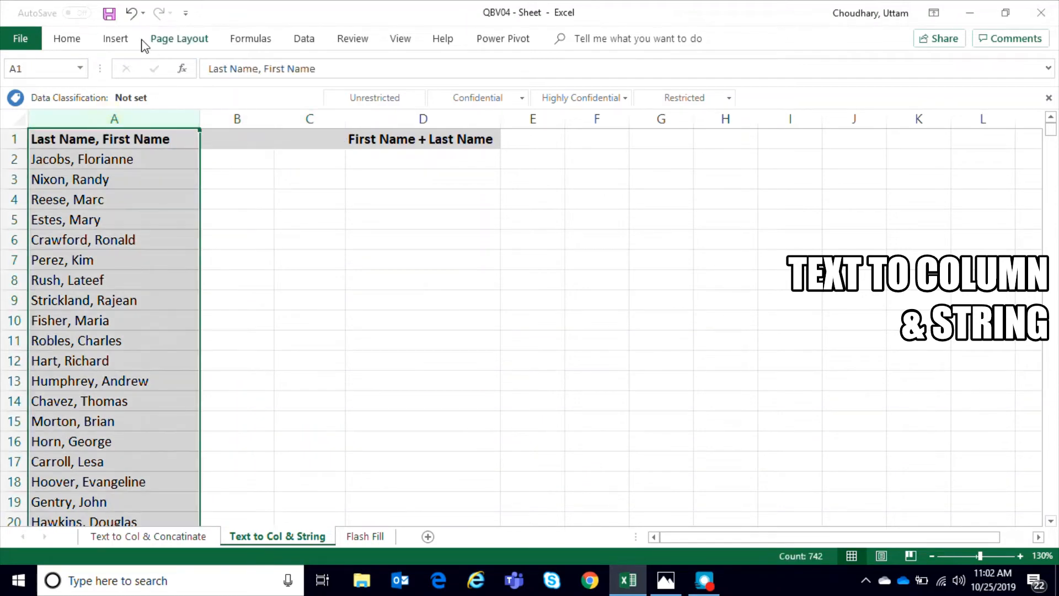
pyautogui.click(304, 39)
pyautogui.click(741, 83)
pyautogui.click(662, 462)
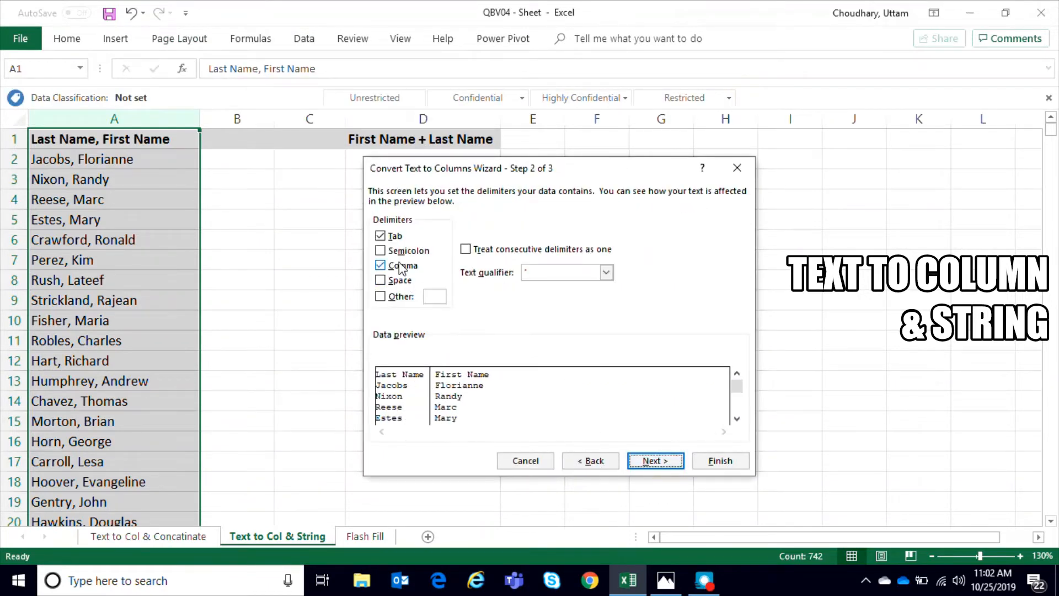
pyautogui.click(654, 462)
pyautogui.click(707, 462)
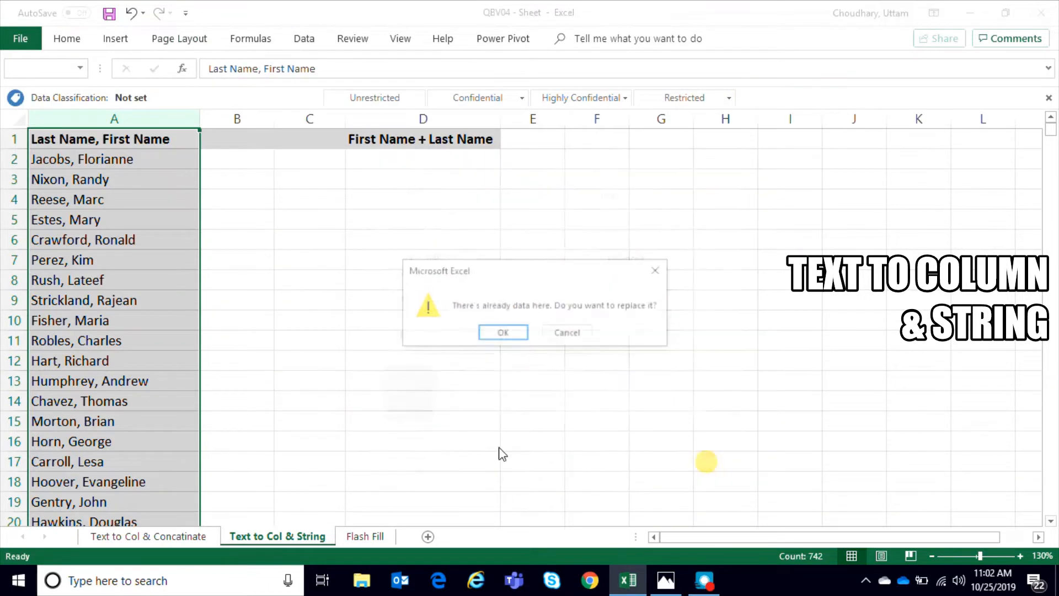
pyautogui.click(489, 334)
pyautogui.click(448, 398)
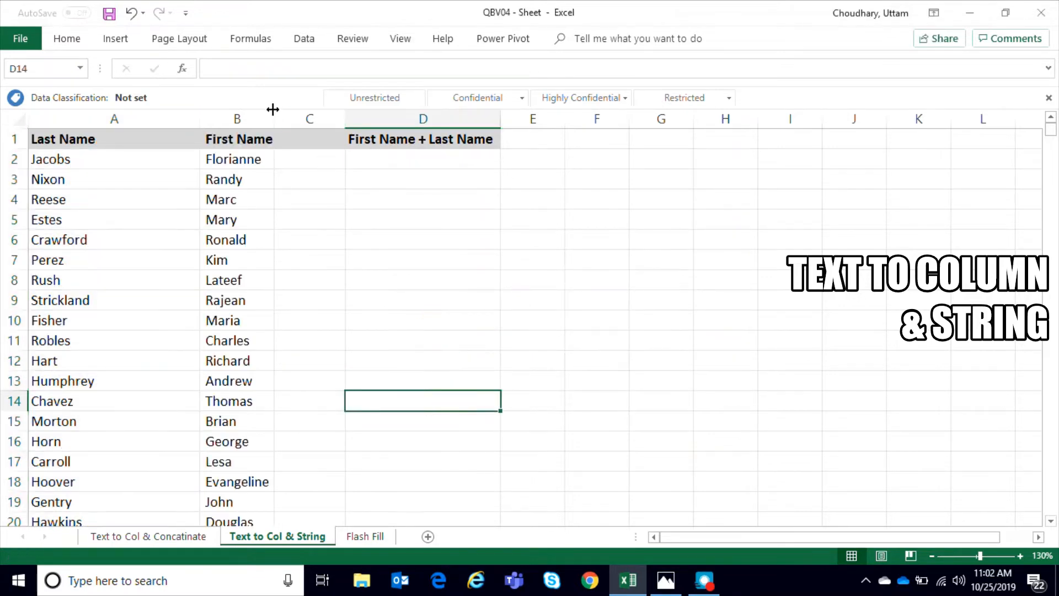
# Autofit the width of column B and delete the empty column C.
pyautogui.doubleClick(274, 118)
pyautogui.click(388, 305)
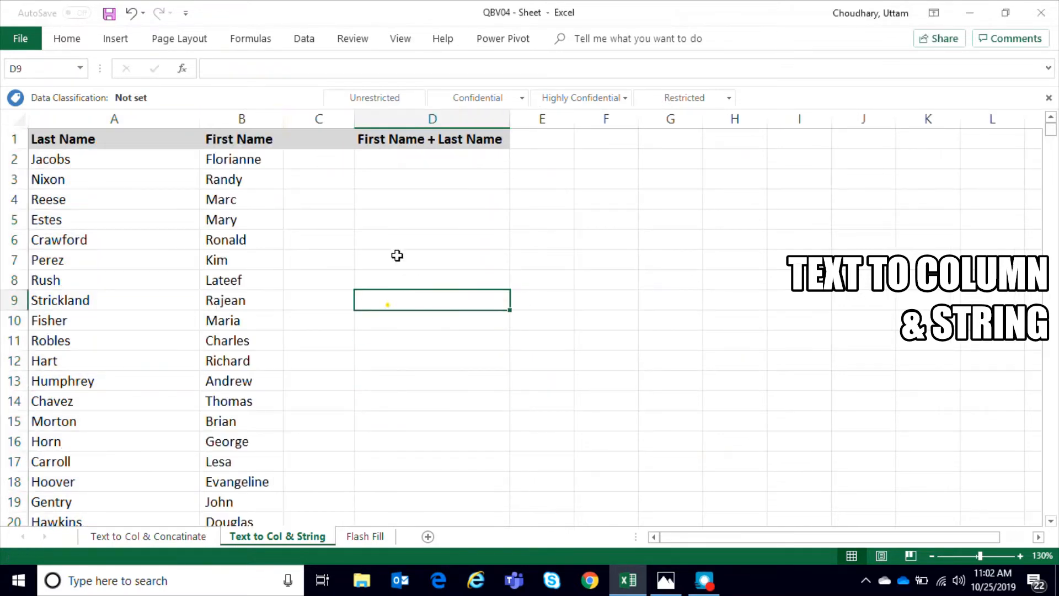
pyautogui.click(434, 144)
pyautogui.click(323, 118)
pyautogui.rightClick(322, 117)
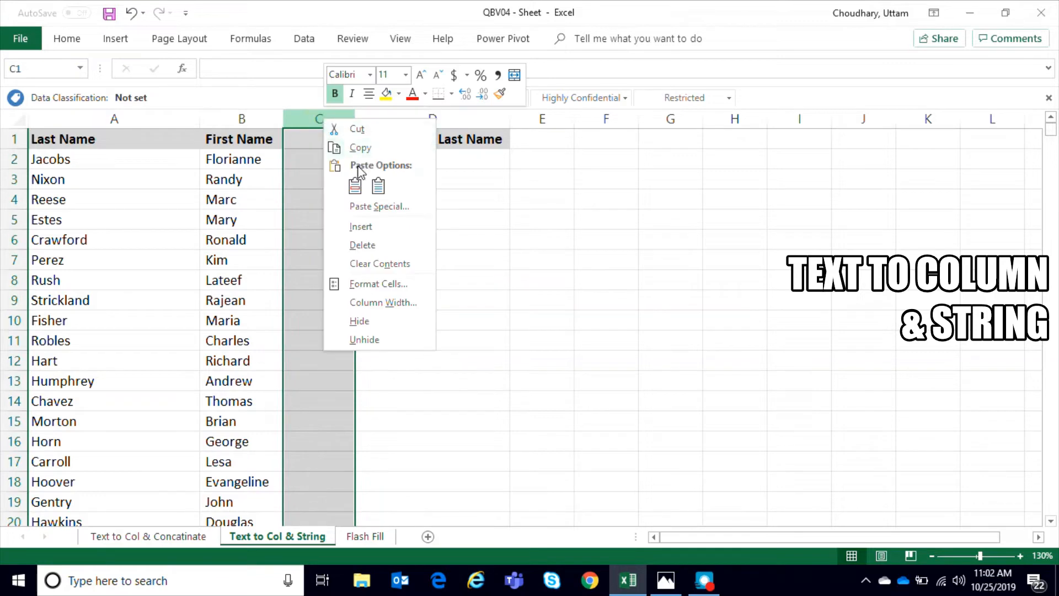
pyautogui.click(386, 245)
# Enter the formula =B2&" "&A2 in cell C2 to join the first and last name with a space.
pyautogui.click(354, 156)
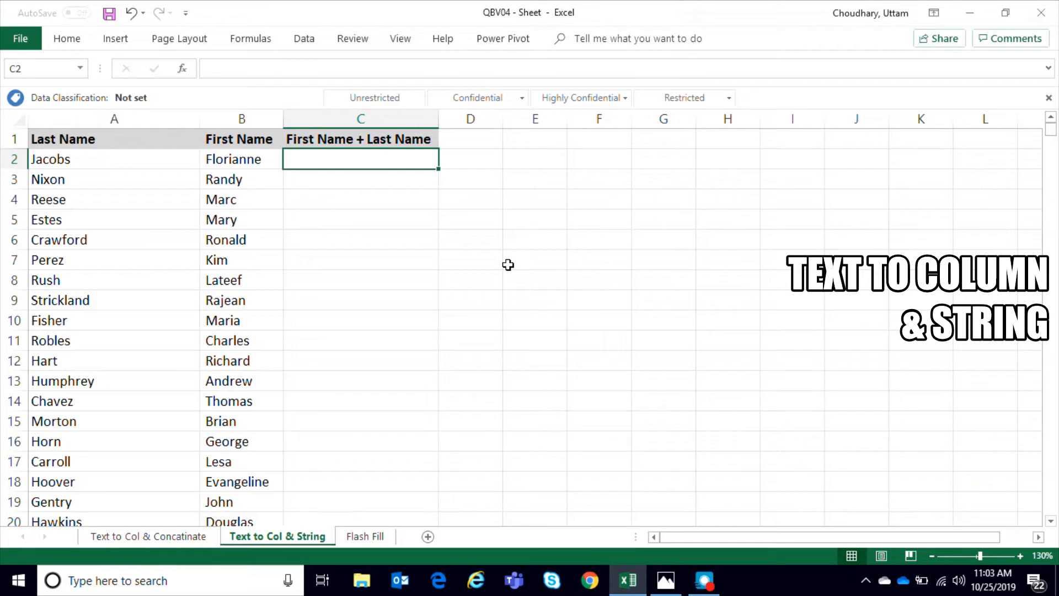
pyautogui.write('=')
pyautogui.press('Left')
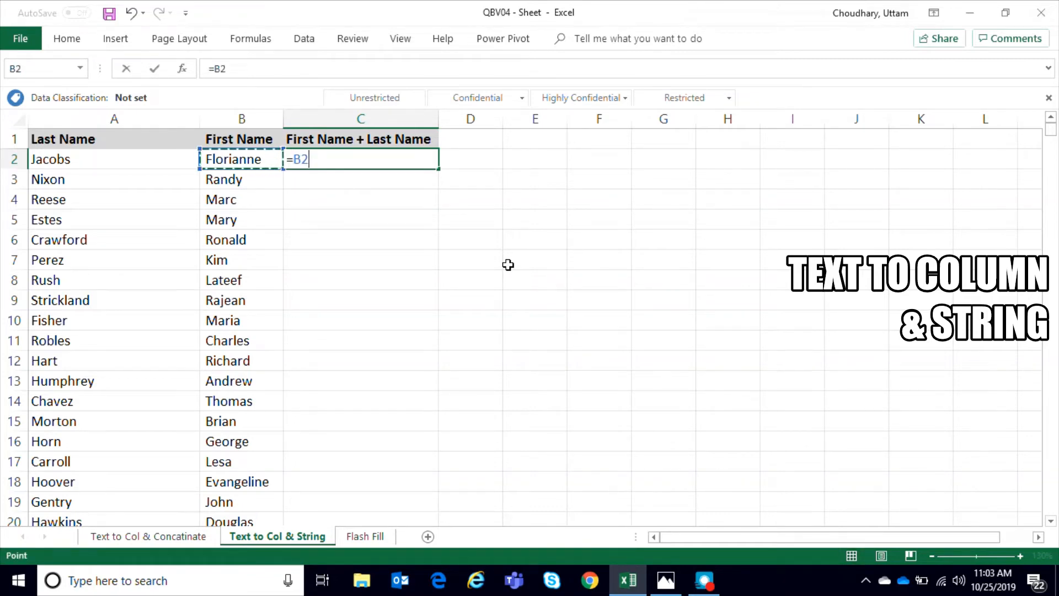
pyautogui.write('&" "&')
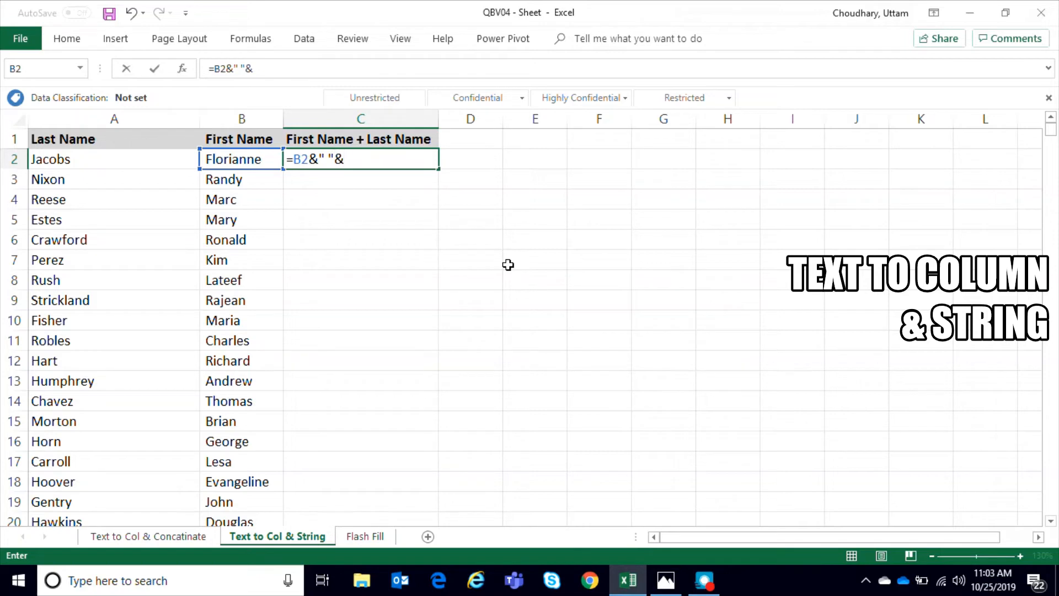
pyautogui.click(98, 158)
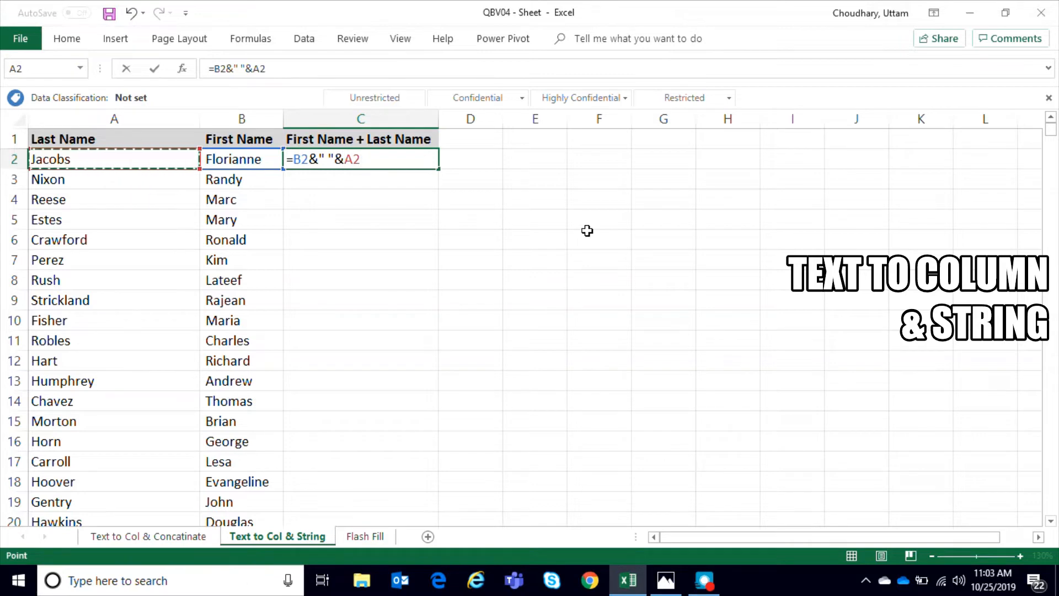
pyautogui.press('Return')
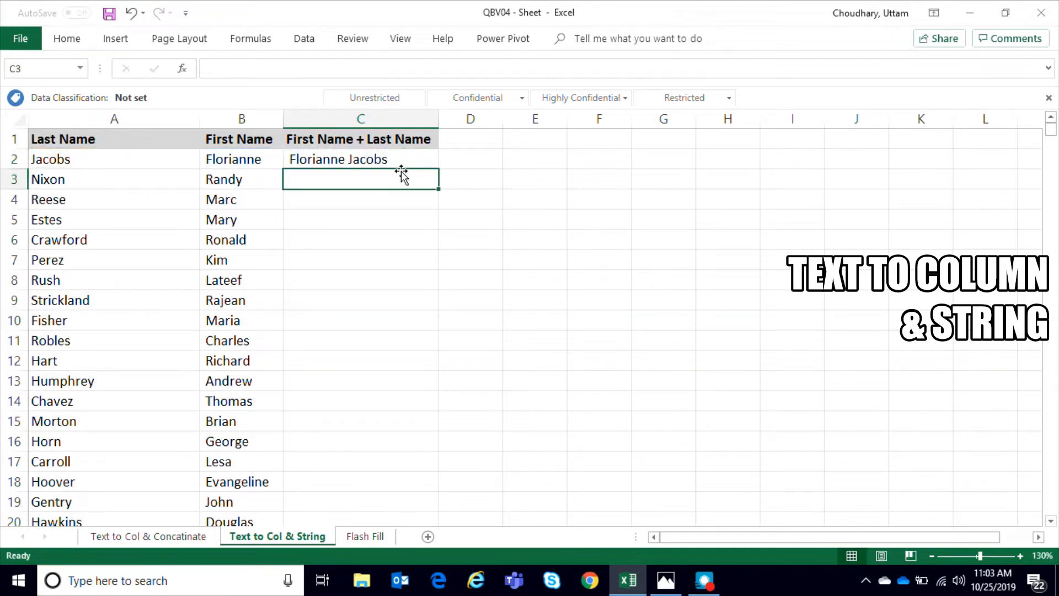
# Fill the formula from C2 down the First Name + Last Name column for all rows.
pyautogui.click(386, 159)
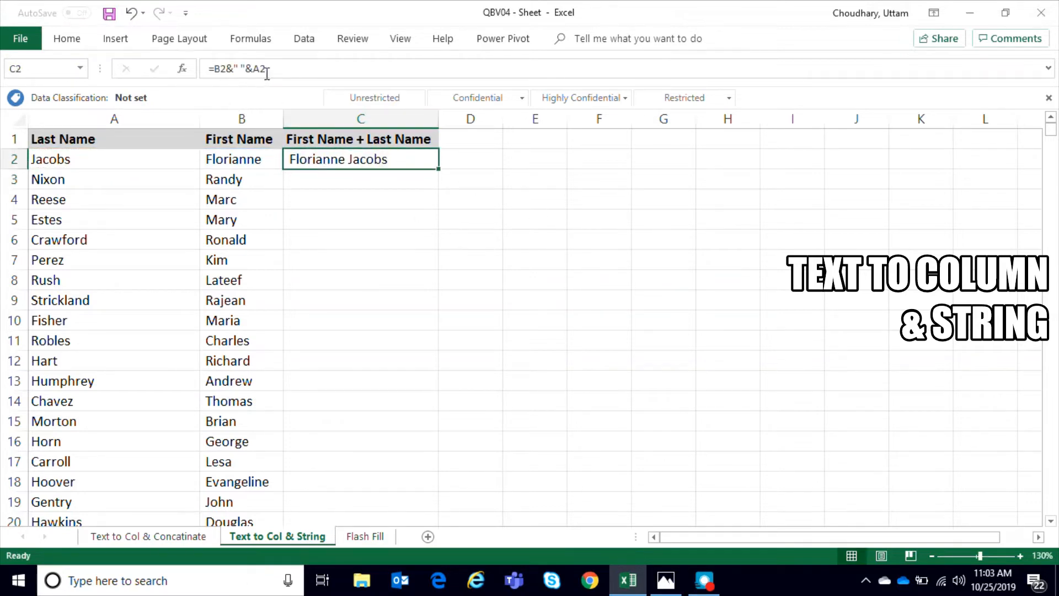
pyautogui.doubleClick(442, 170)
pyautogui.scroll(-9, 538, 372)
pyautogui.scroll(-20, 538, 371)
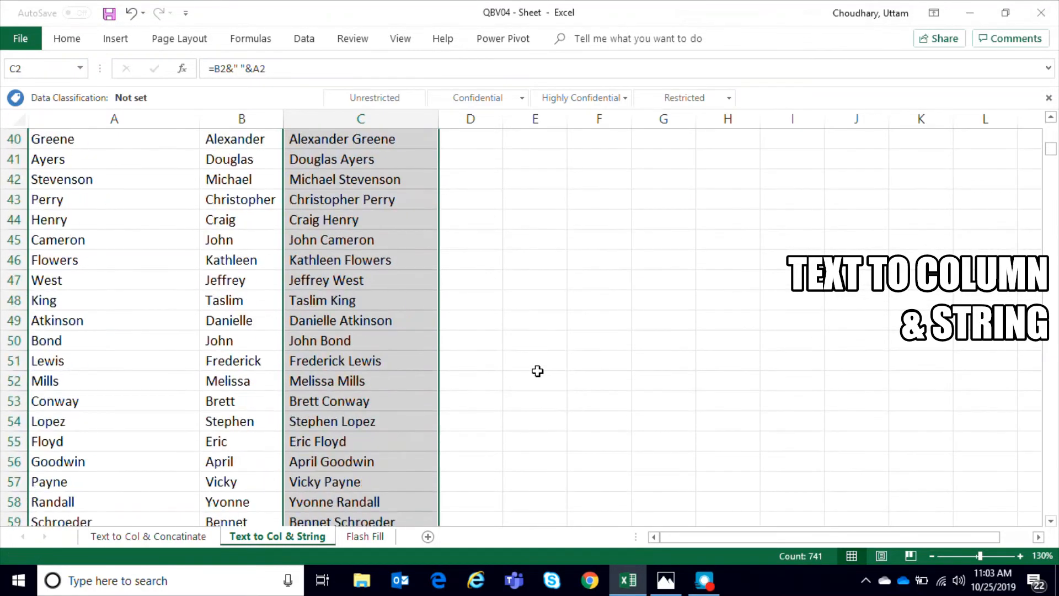
pyautogui.scroll(-3, 537, 372)
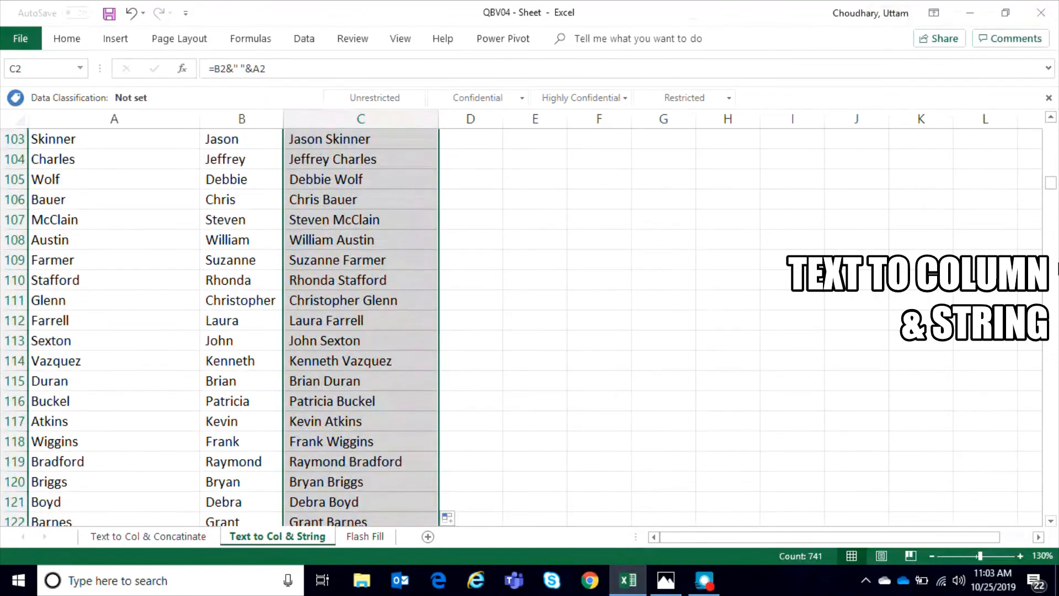
pyautogui.moveTo(1053, 185); pyautogui.dragTo(1045, 42)
# Check the filled string formulas in cells C9, C3 and C2.
pyautogui.click(384, 294)
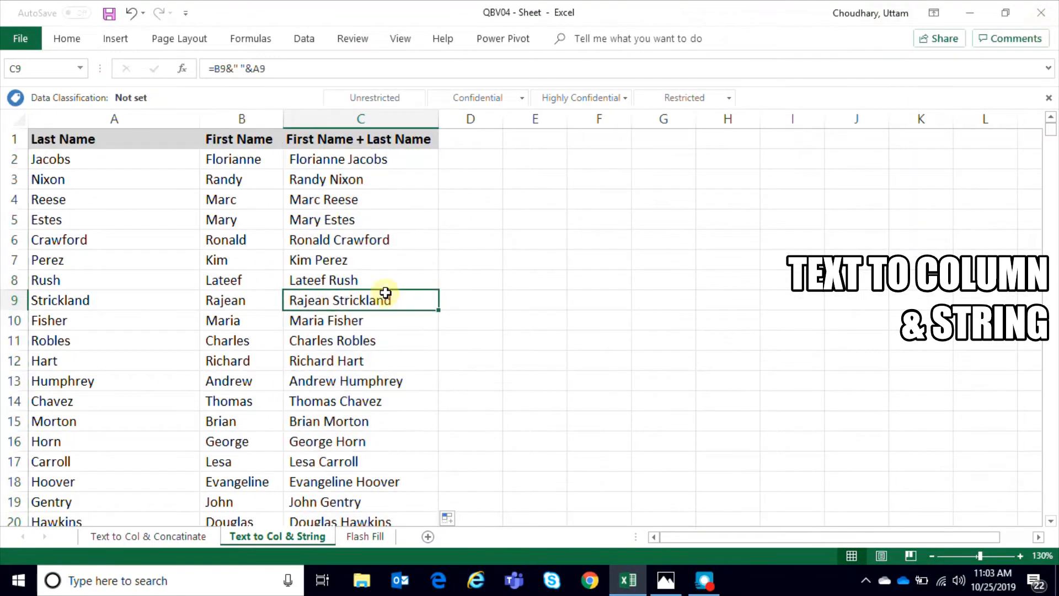
pyautogui.click(351, 182)
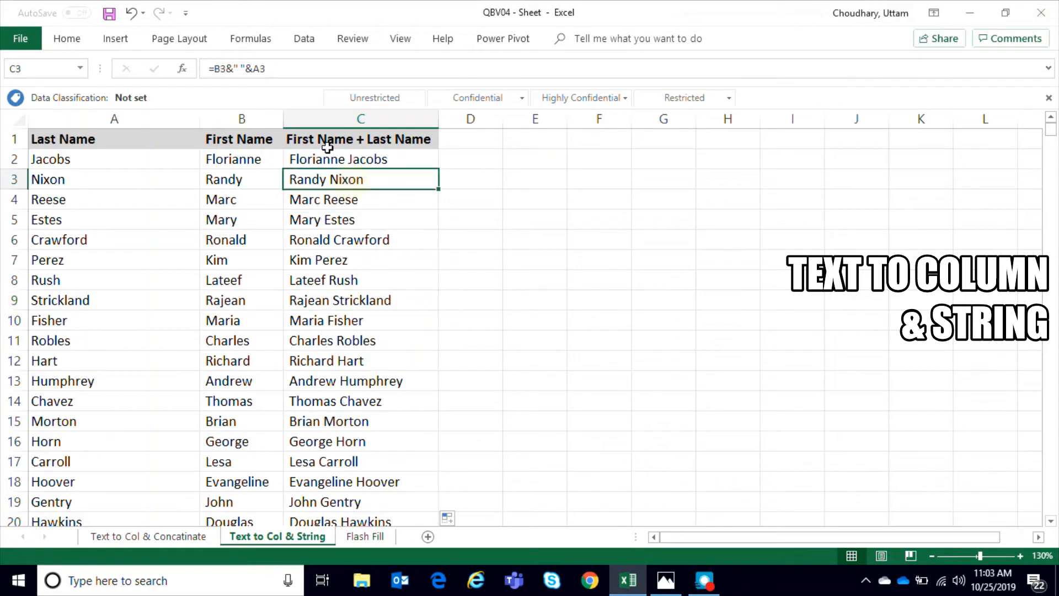
pyautogui.click(301, 158)
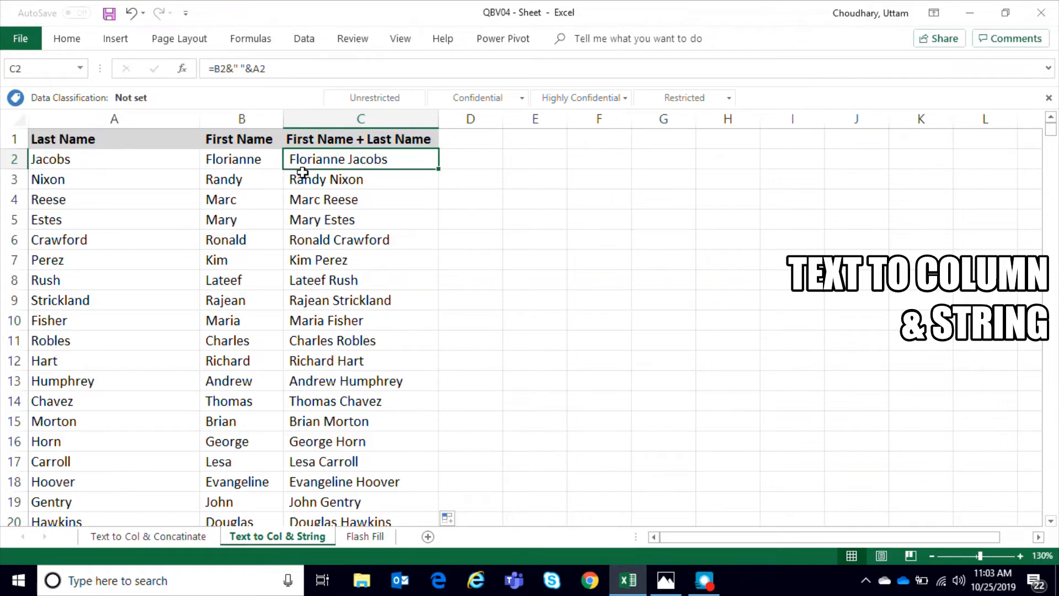
pyautogui.click(317, 181)
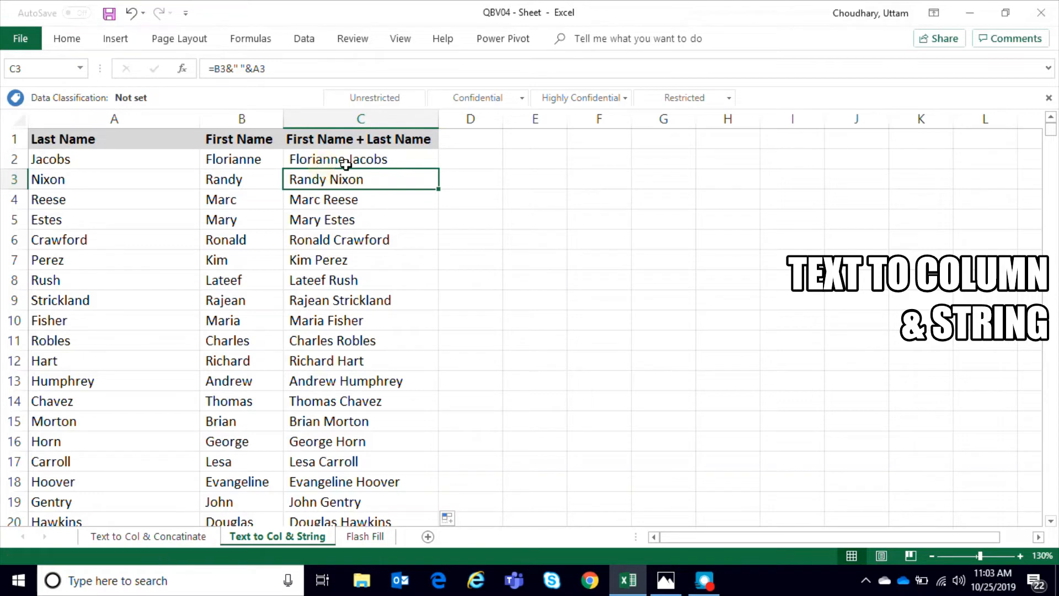
pyautogui.click(349, 161)
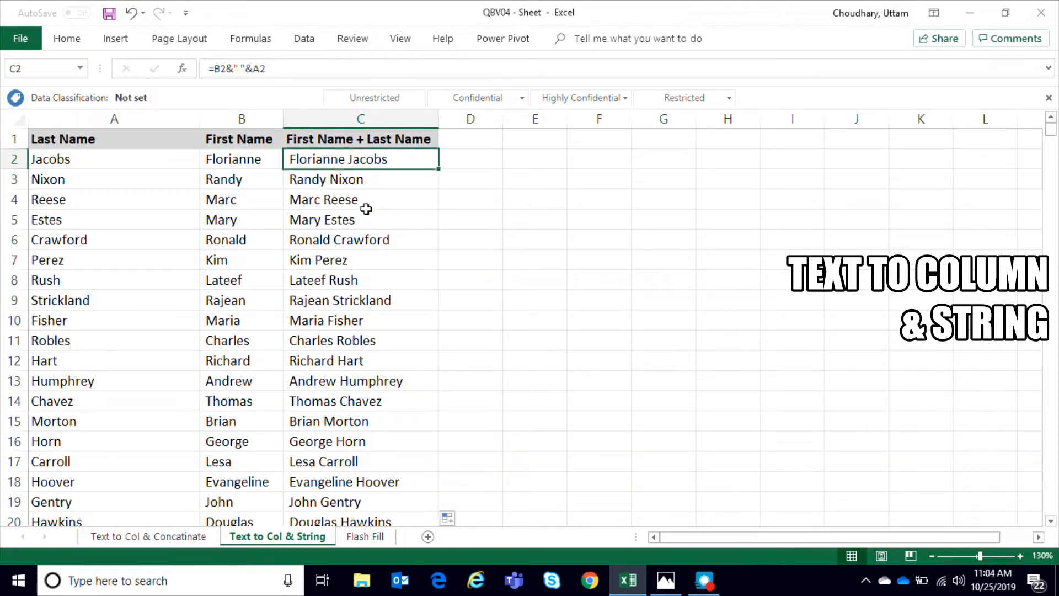
# On the Flash Fill sheet, enter the first name from A2 in cell B2 as the example.
pyautogui.click(356, 538)
pyautogui.click(337, 387)
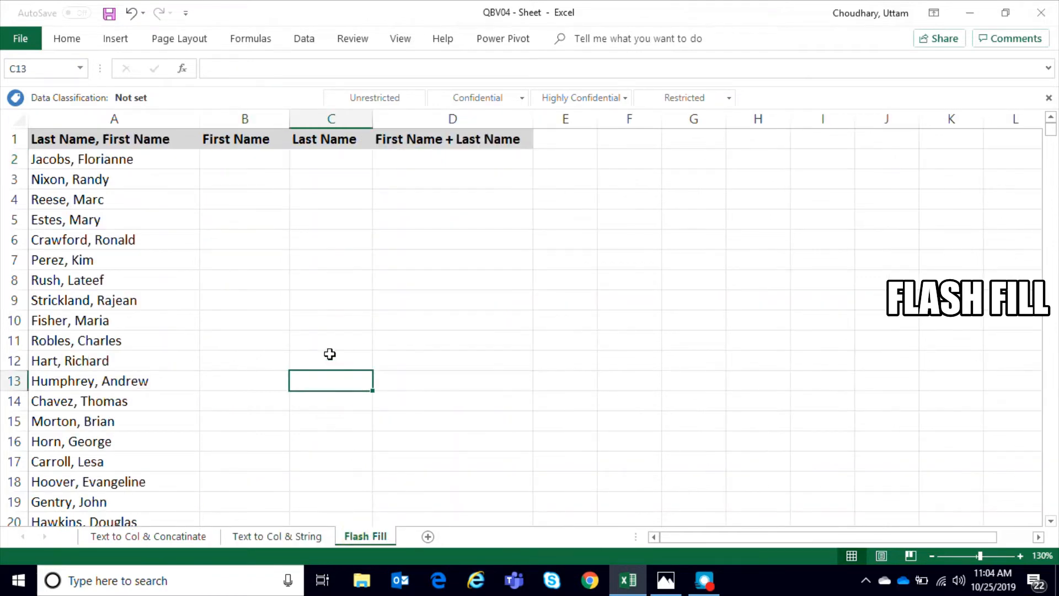
pyautogui.click(247, 162)
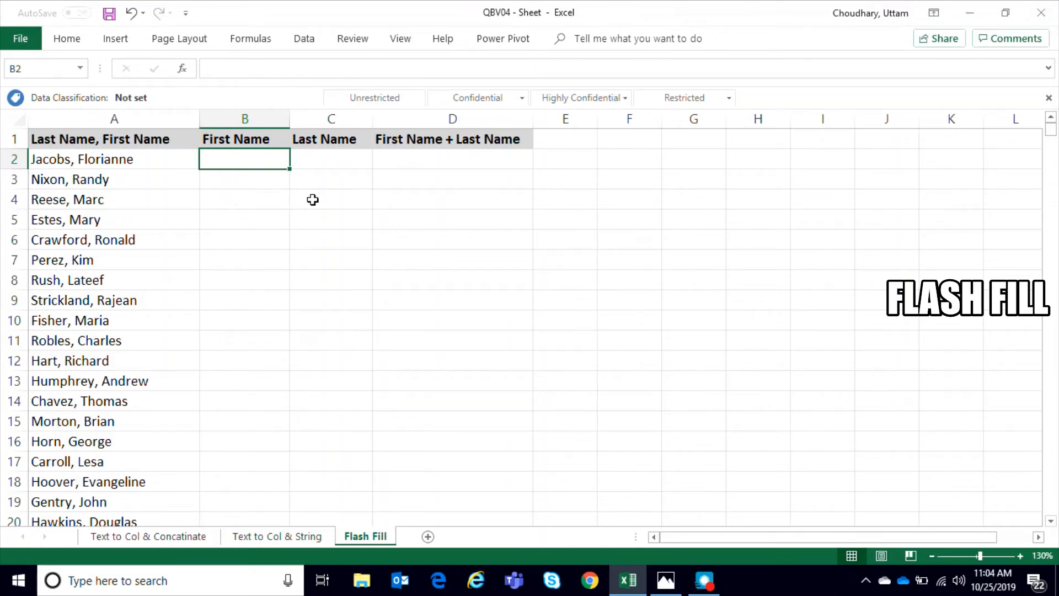
pyautogui.write('F')
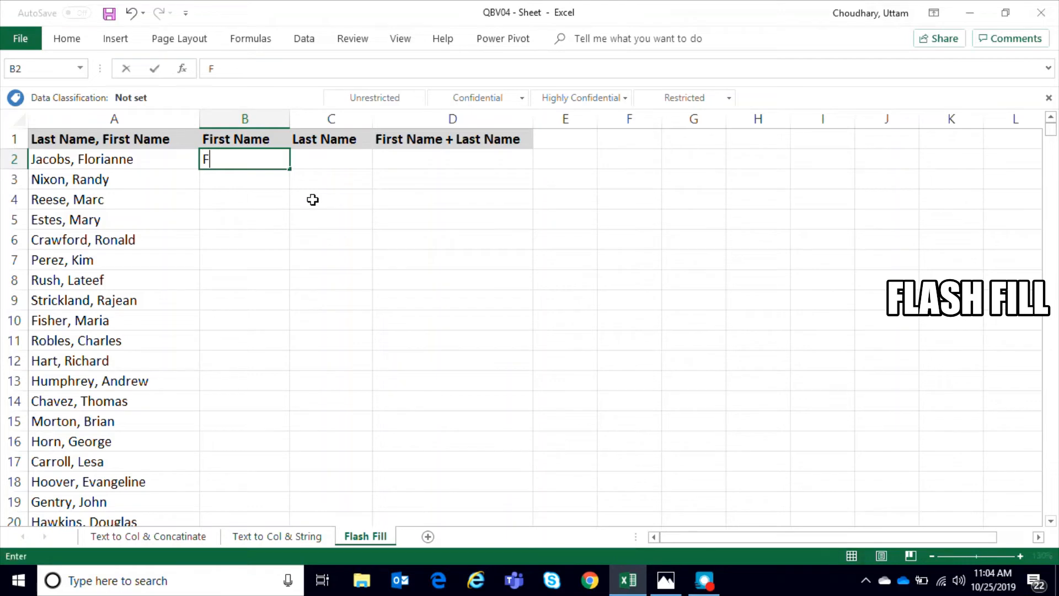
pyautogui.write('lorianne')
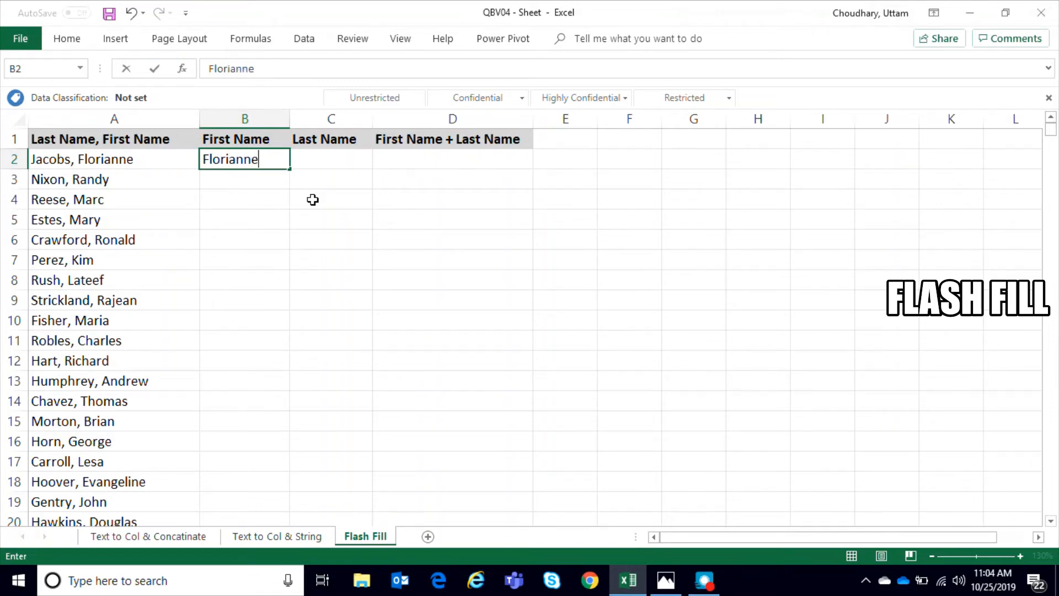
pyautogui.click(251, 204)
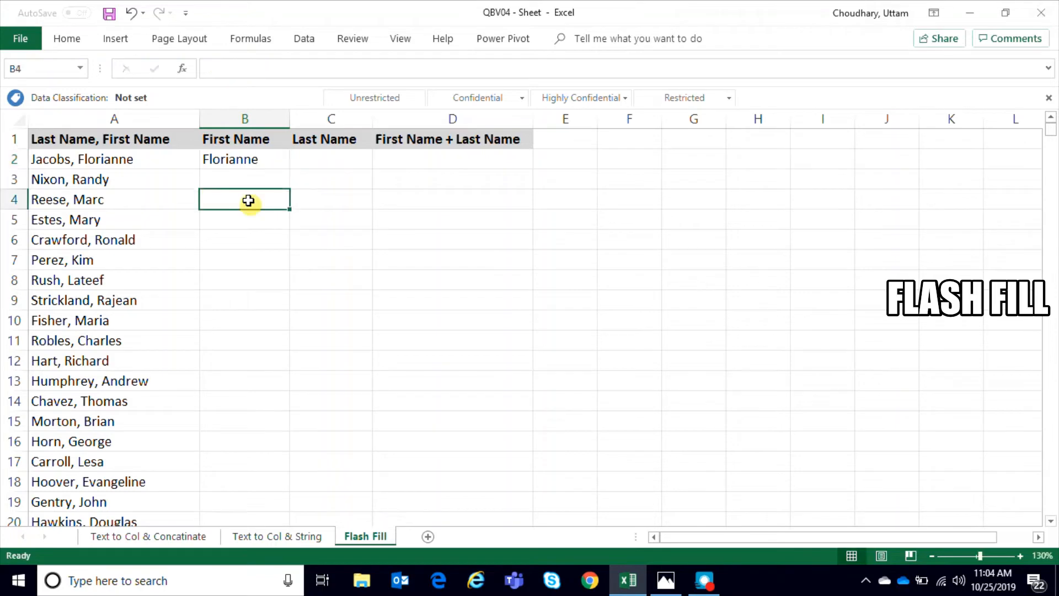
# Apply Flash Fill from B2 to complete the First Name column.
pyautogui.press('Up')
pyautogui.press('Up')
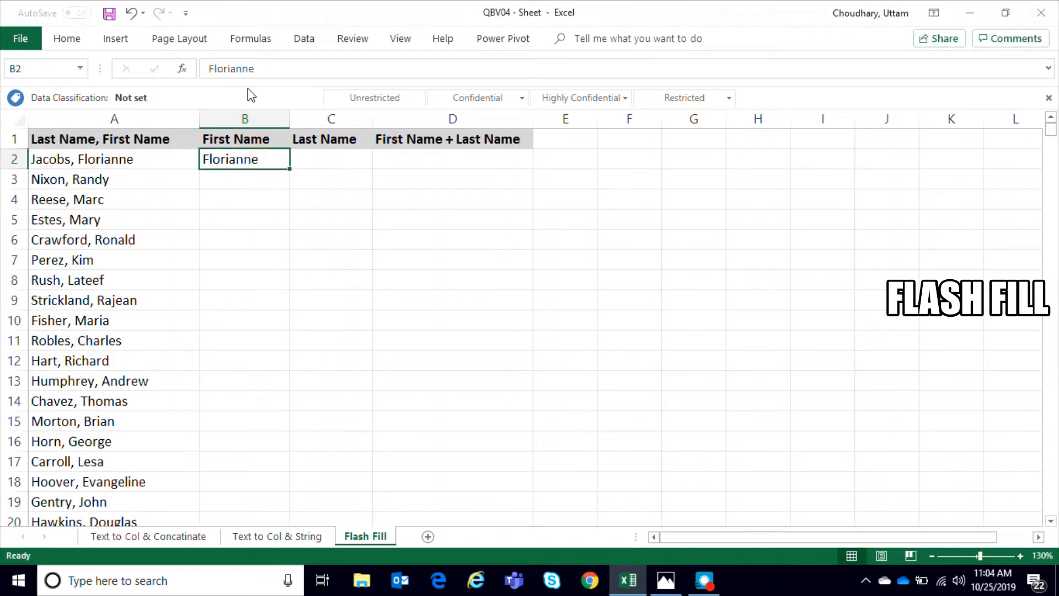
pyautogui.click(304, 39)
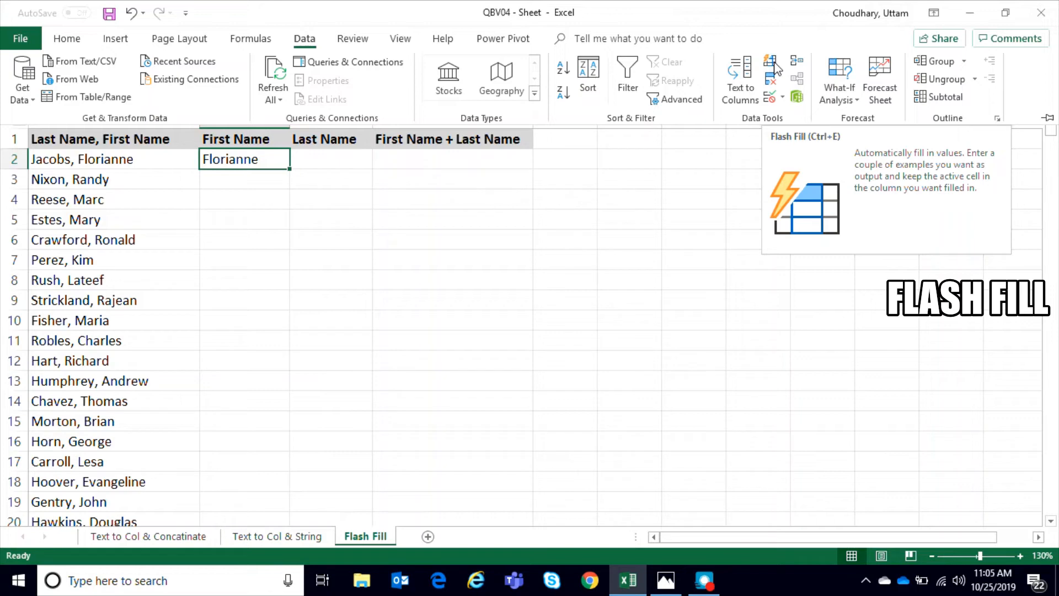
pyautogui.click(774, 65)
pyautogui.click(318, 258)
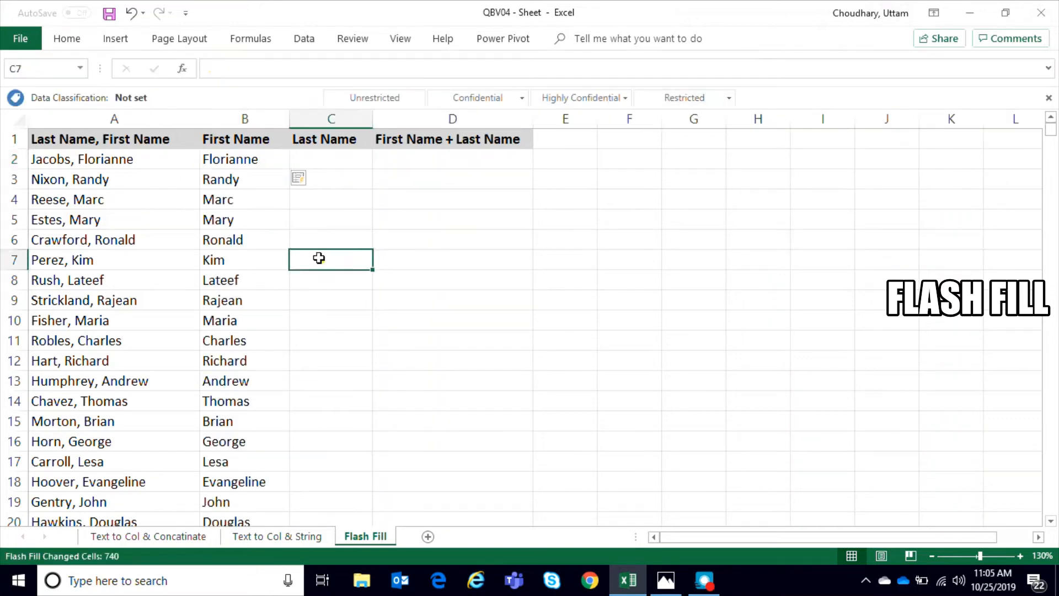
# Check the Flash Fill entries in the First Name column cell by cell, from B2 to about row 10.
pyautogui.click(230, 181)
pyautogui.click(232, 155)
pyautogui.click(234, 179)
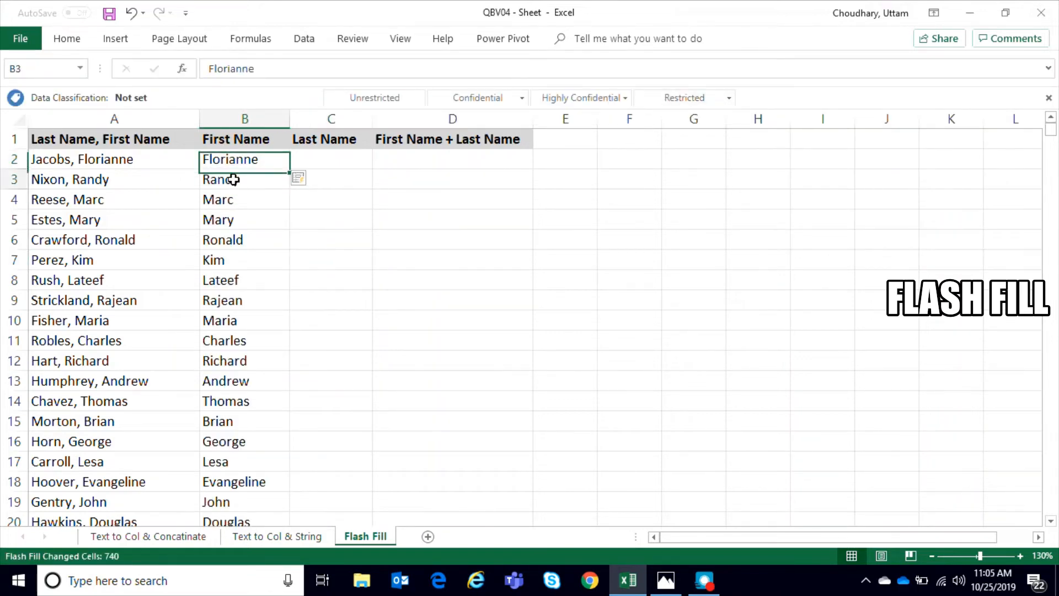
pyautogui.click(234, 201)
pyautogui.click(234, 220)
pyautogui.click(234, 241)
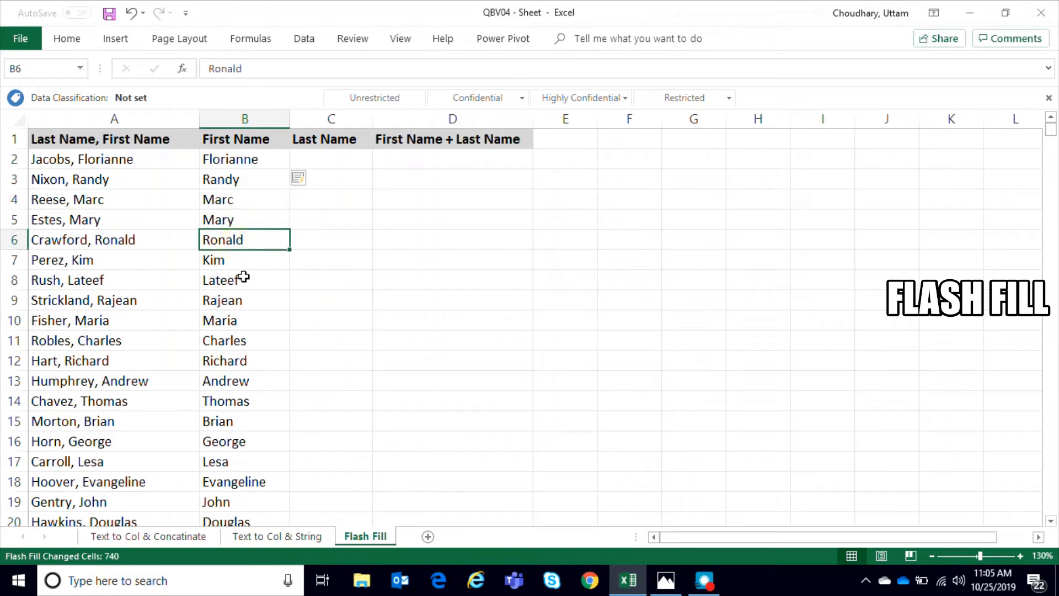
pyautogui.click(237, 262)
pyautogui.click(222, 279)
pyautogui.click(231, 300)
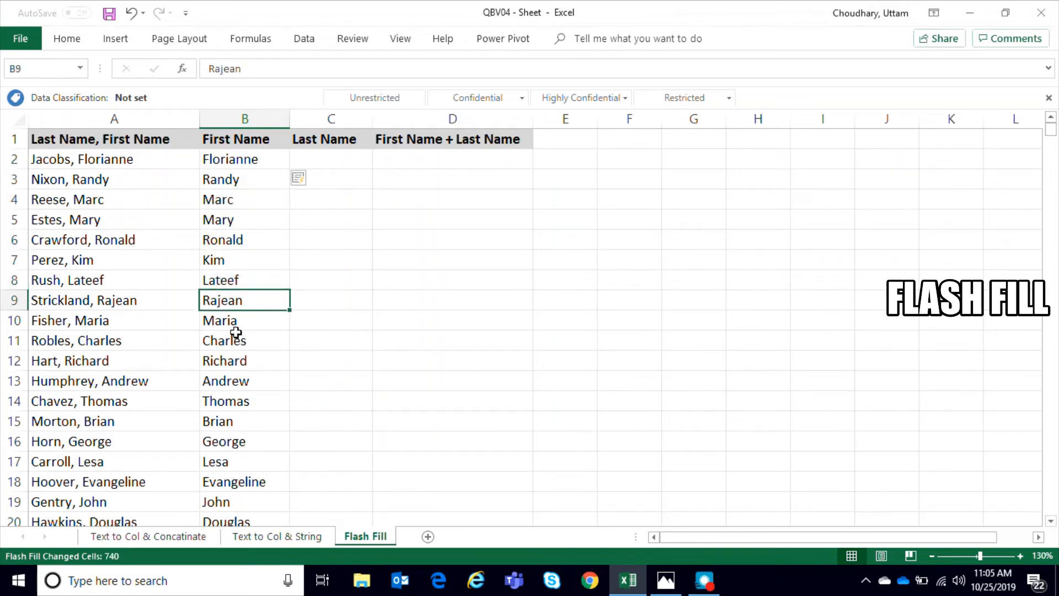
pyautogui.click(236, 330)
# Enter the last name from A2 in cell C2 as the example for the Last Name column.
pyautogui.click(331, 161)
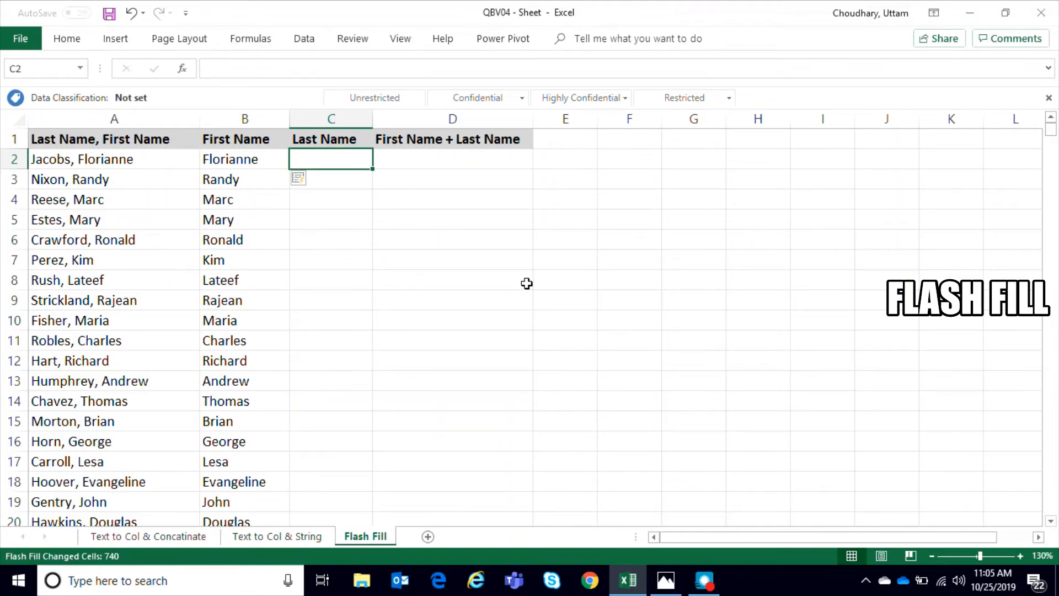
pyautogui.write('Jac')
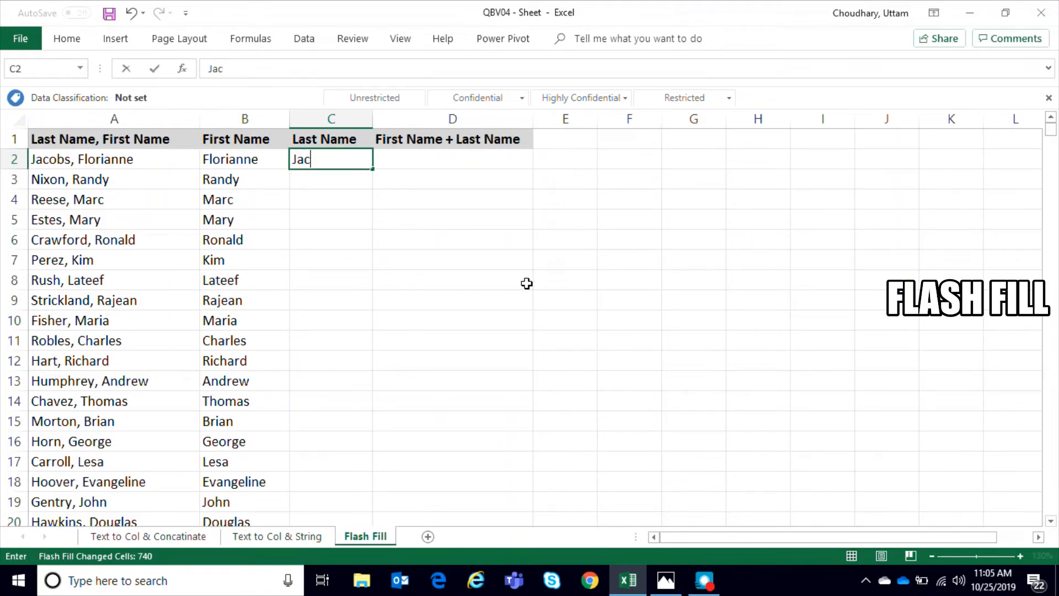
pyautogui.write('obs')
pyautogui.click(355, 283)
# Apply Flash Fill from C2 to complete the Last Name column.
pyautogui.click(326, 160)
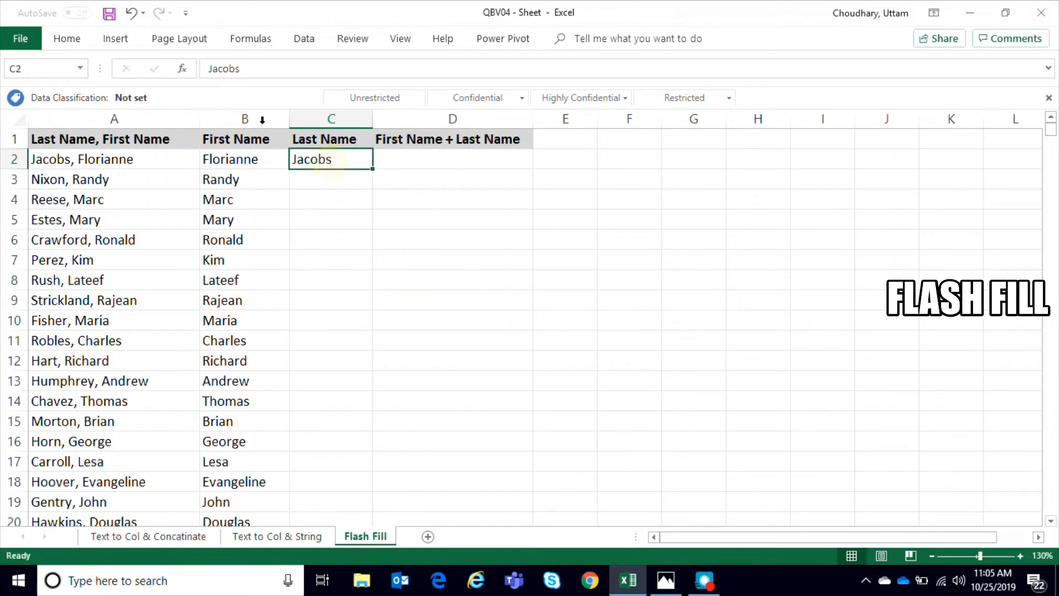
pyautogui.click(70, 43)
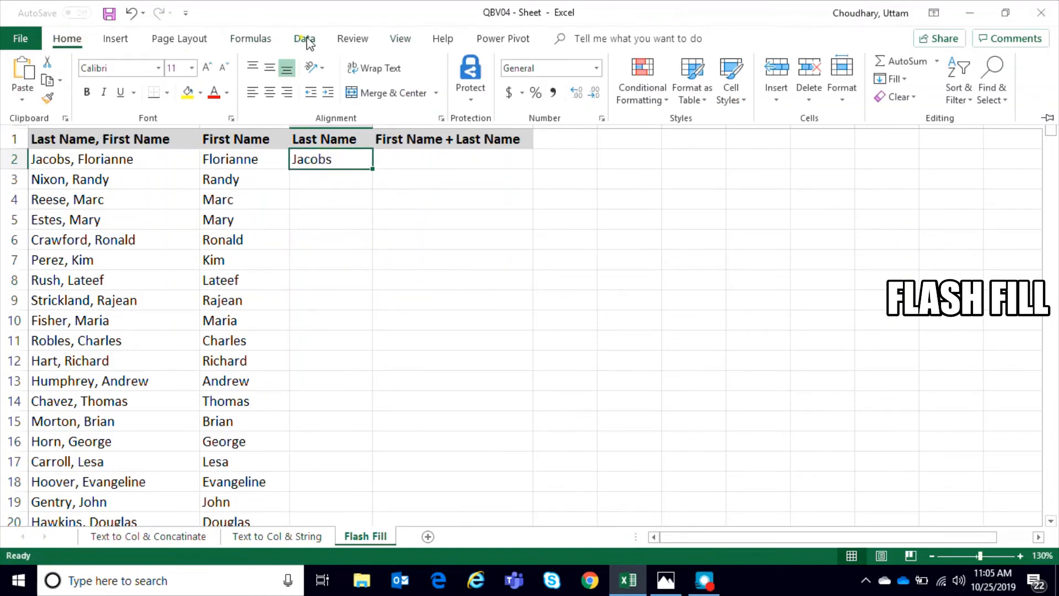
pyautogui.click(304, 40)
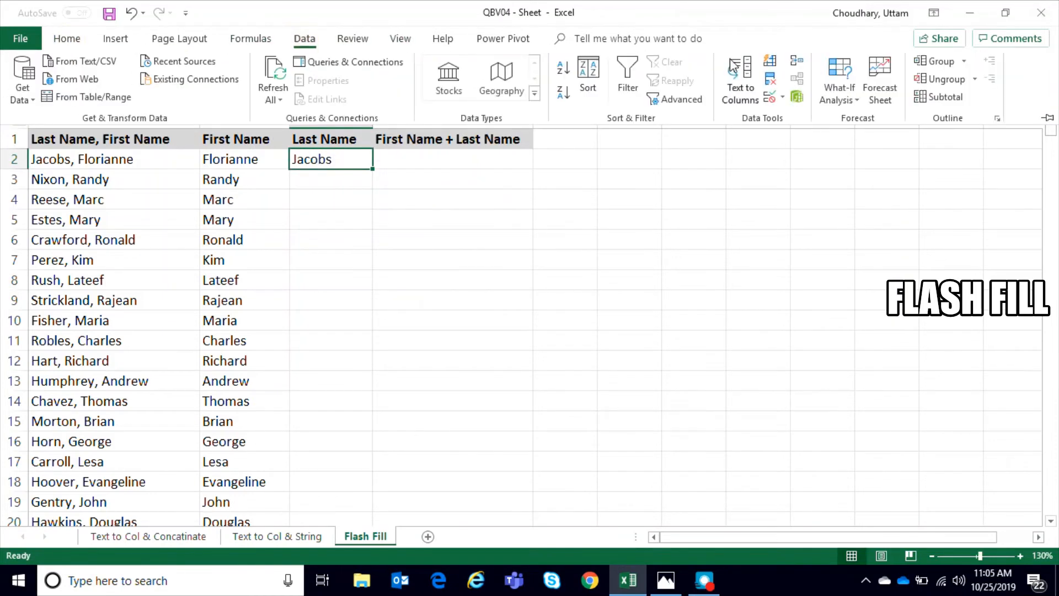
pyautogui.click(773, 67)
pyautogui.click(435, 276)
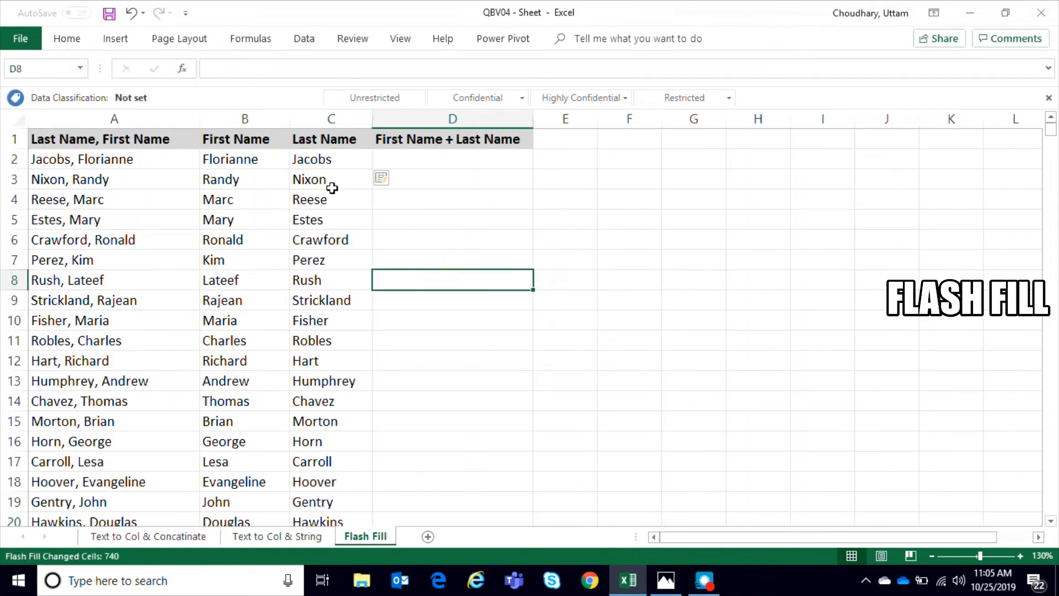
# Enter the first name from B2 and the last name from C2, separated by a space, in cell D2.
pyautogui.click(332, 184)
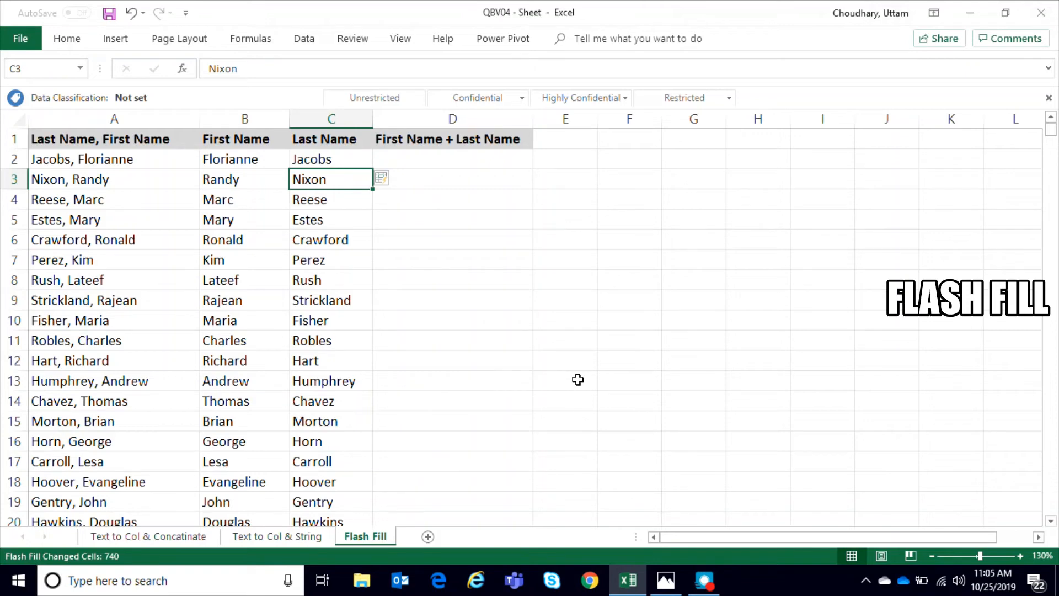
pyautogui.press('Up')
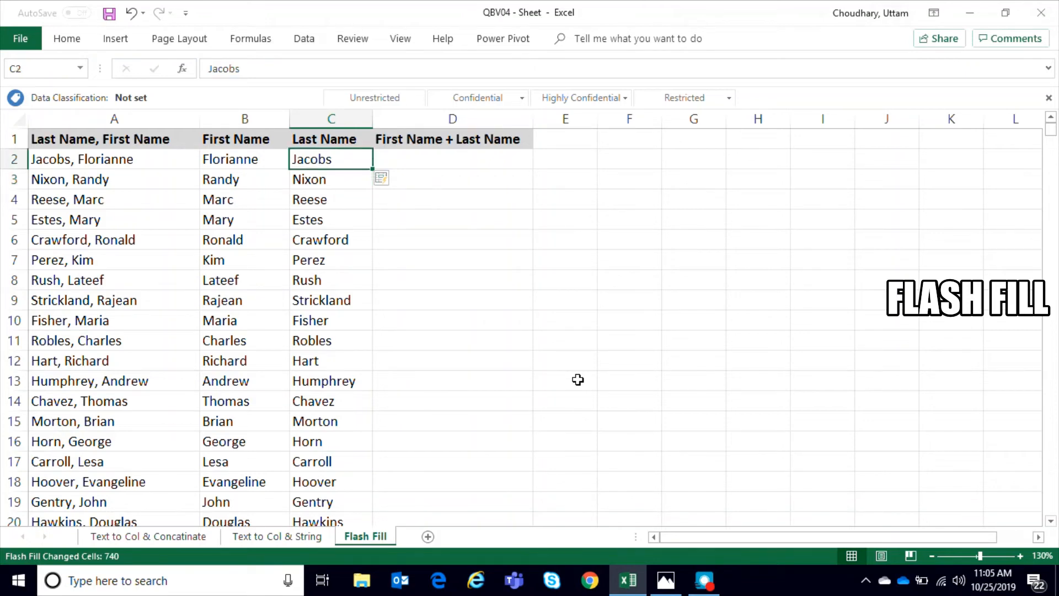
pyautogui.press('Left')
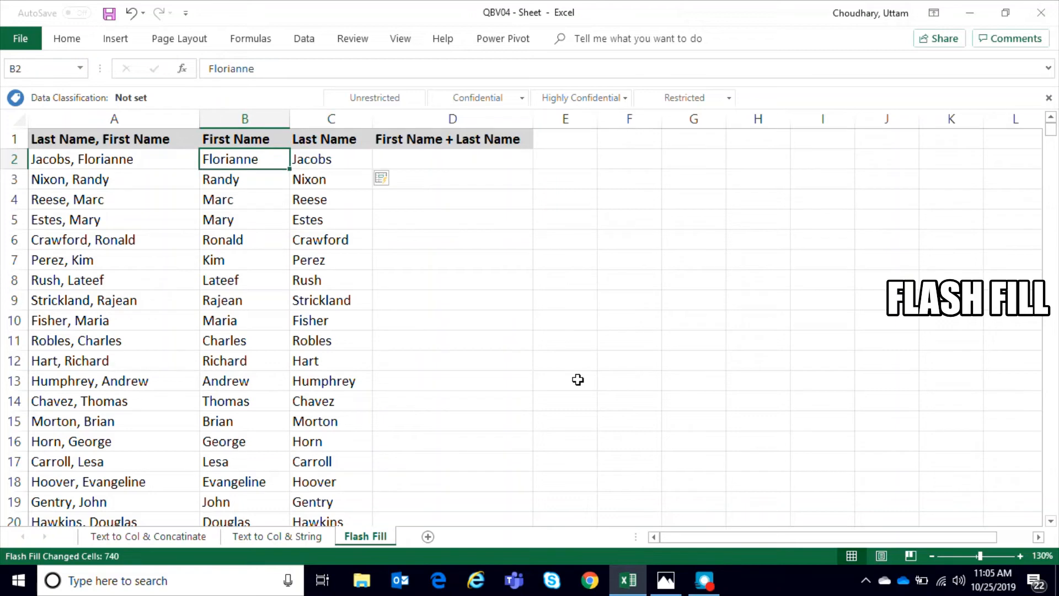
pyautogui.press('Right')
pyautogui.press('Right')
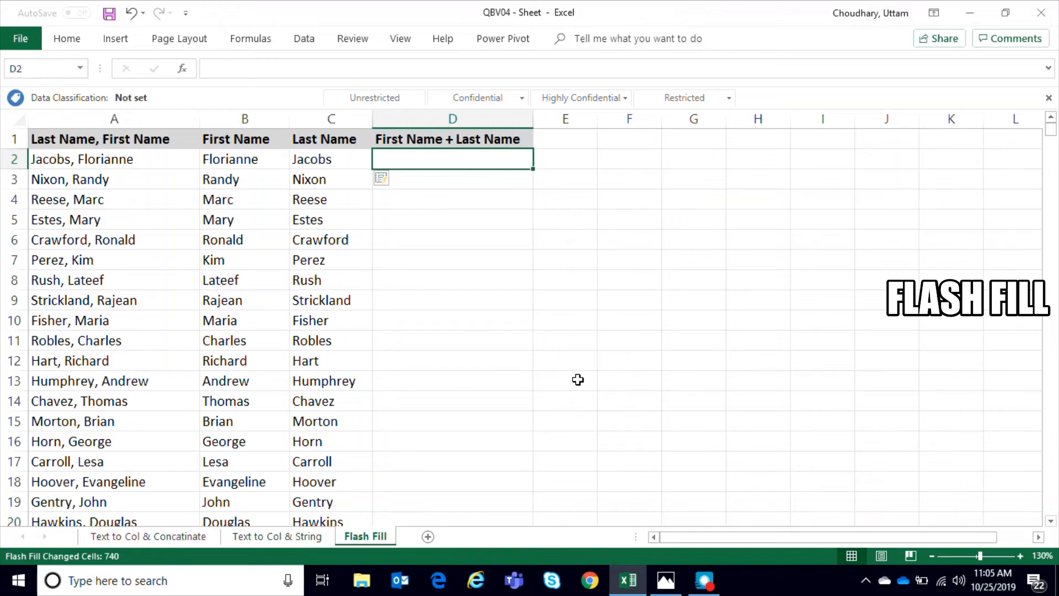
pyautogui.write('Flo')
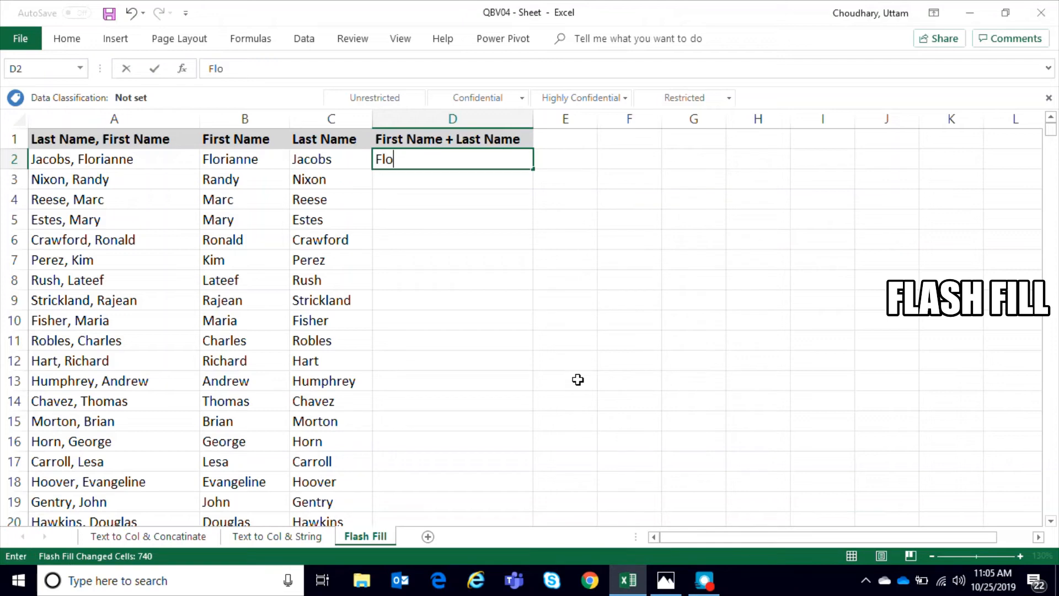
pyautogui.write('rianne Jacobs')
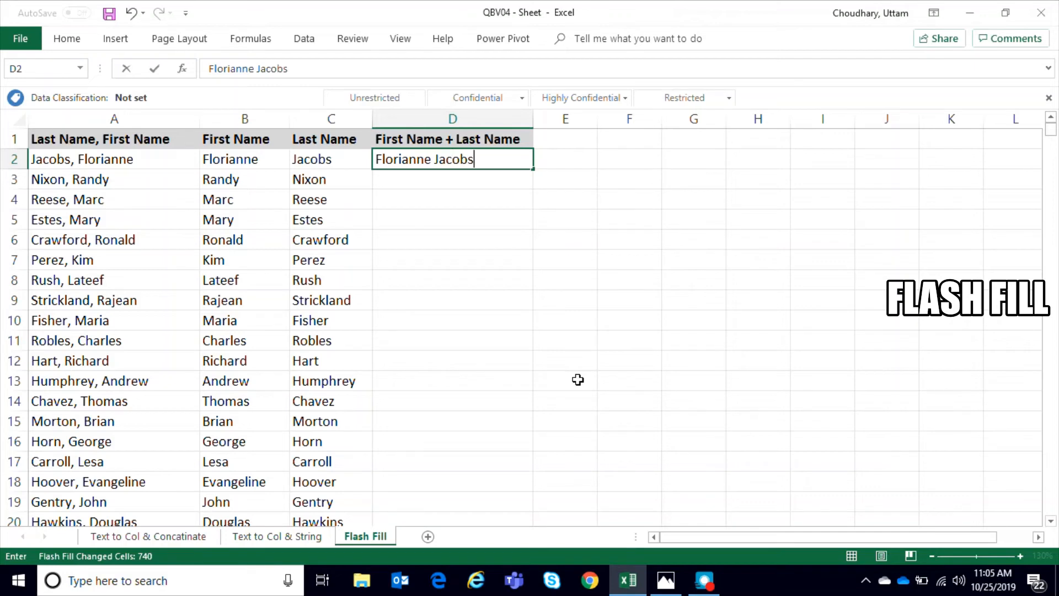
pyautogui.press('Return')
# Apply Flash Fill from D2 to complete the First Name + Last Name column.
pyautogui.press('Up')
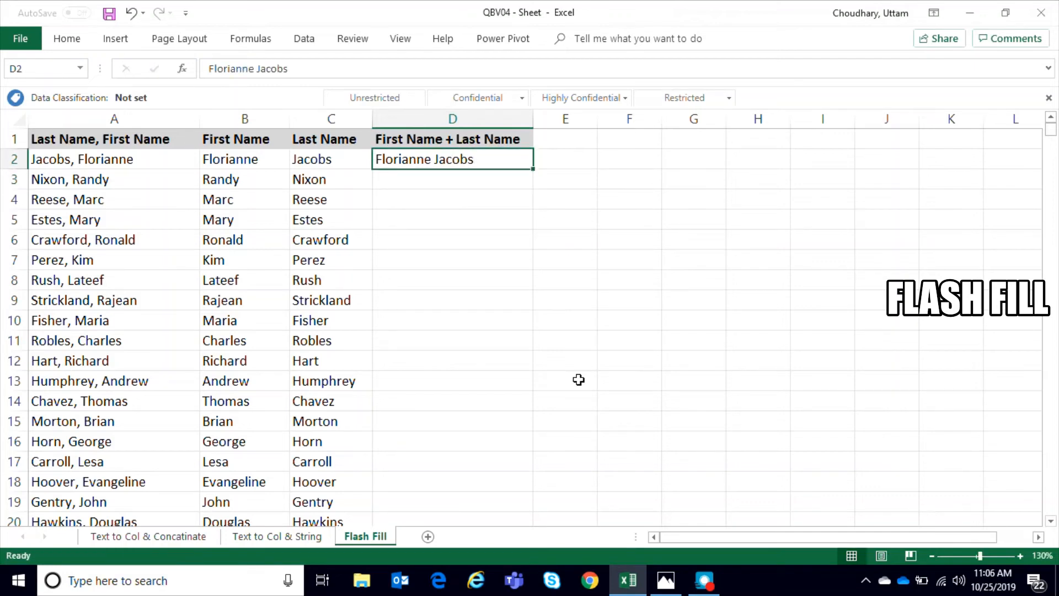
pyautogui.click(302, 40)
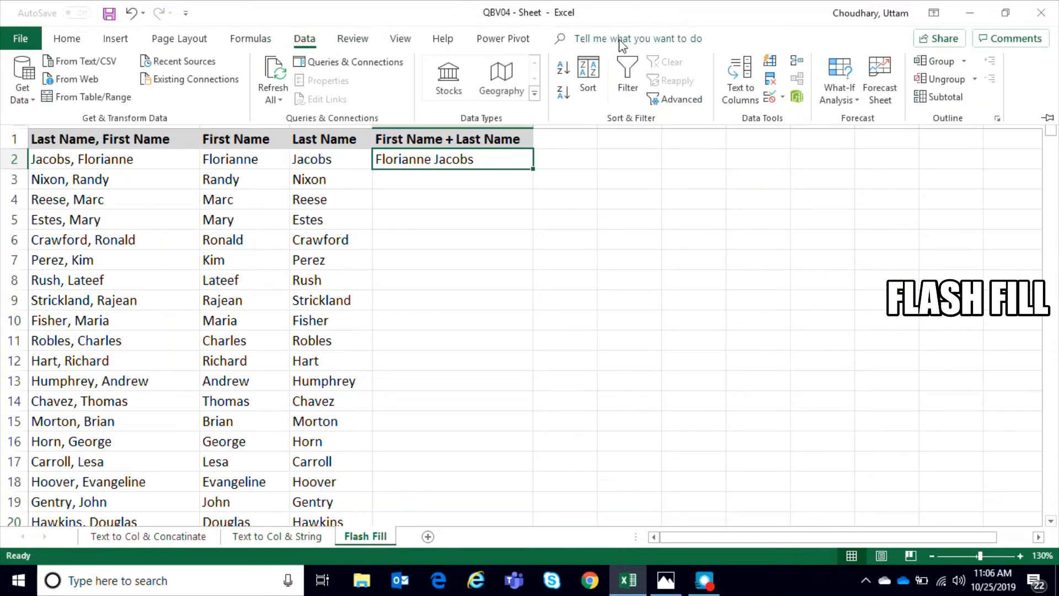
pyautogui.click(772, 68)
pyautogui.click(496, 302)
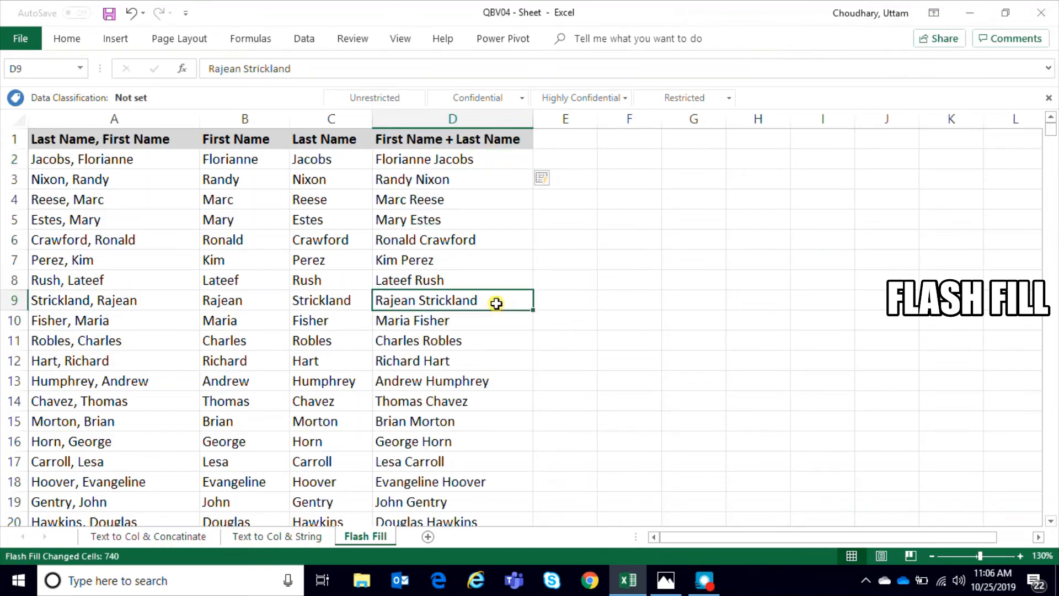
# Check the Flash Fill entries in the First Name + Last Name column cell by cell, from D2 to D7.
pyautogui.click(457, 182)
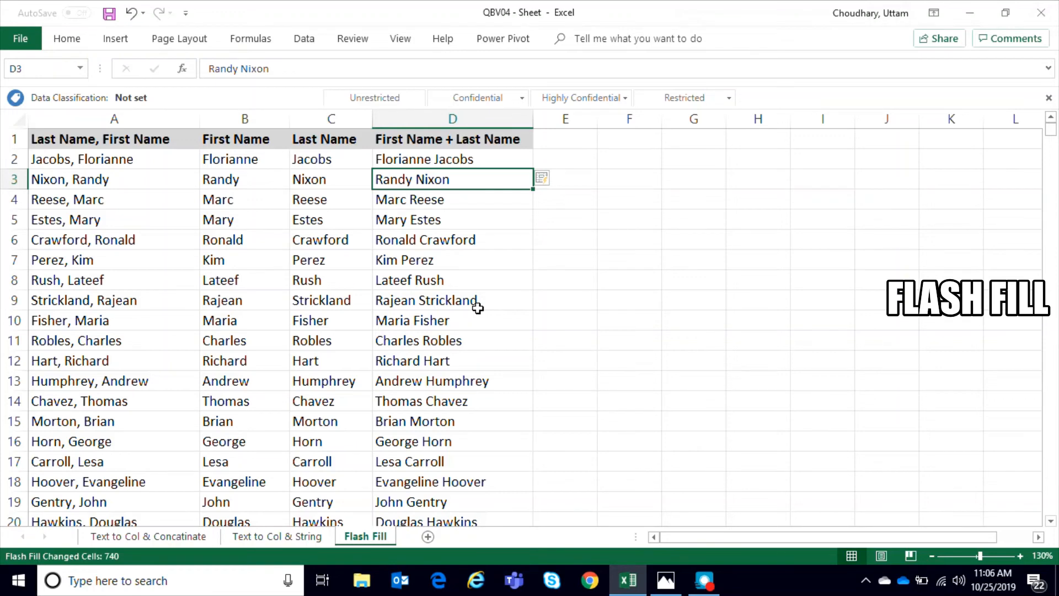
pyautogui.click(443, 159)
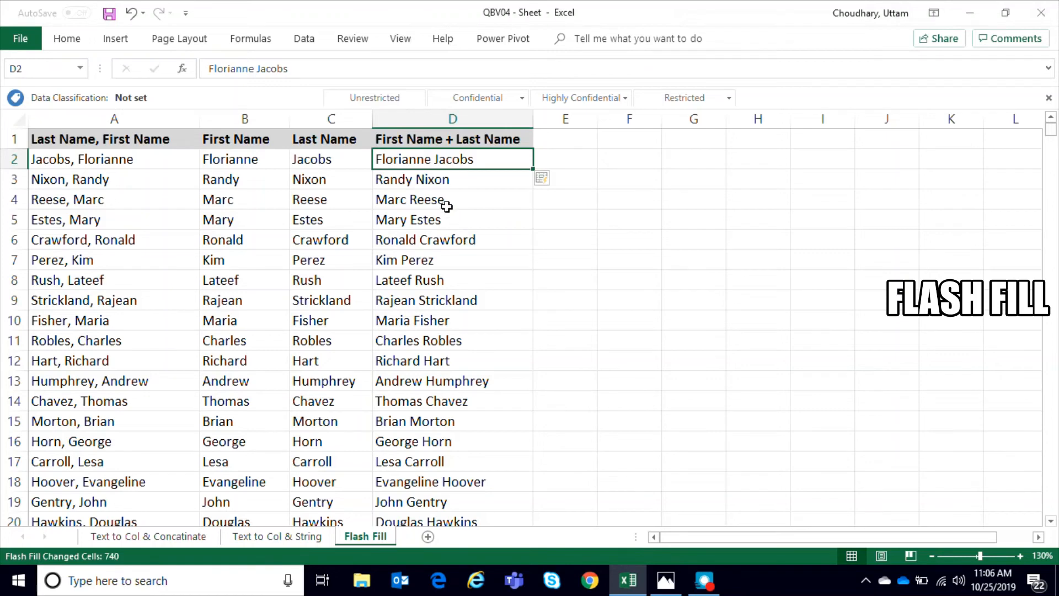
pyautogui.click(421, 176)
pyautogui.click(419, 204)
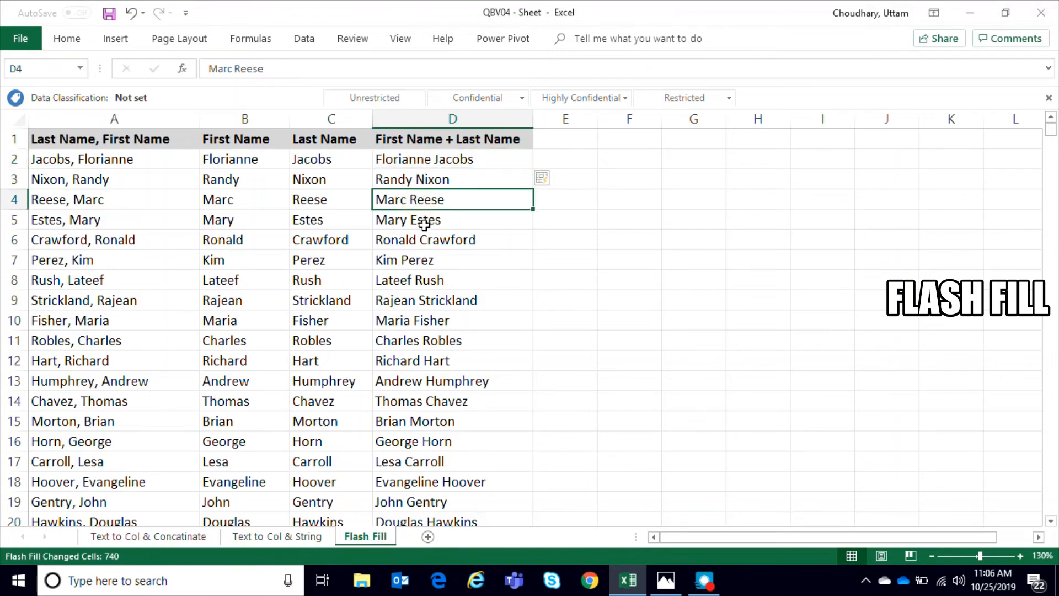
pyautogui.click(424, 224)
pyautogui.click(417, 247)
pyautogui.click(416, 259)
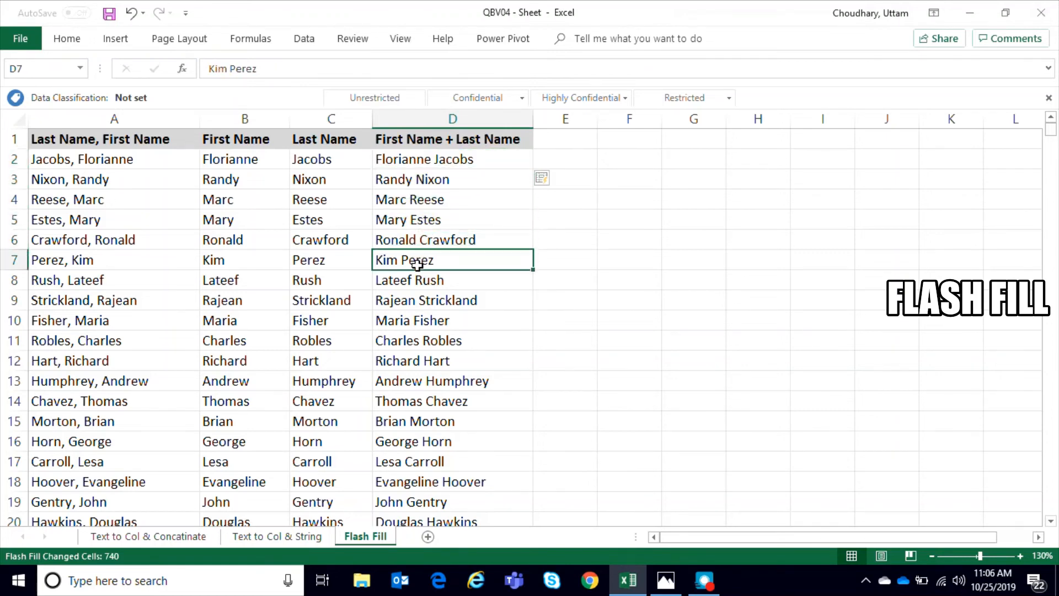
pyautogui.click(417, 240)
pyautogui.click(416, 221)
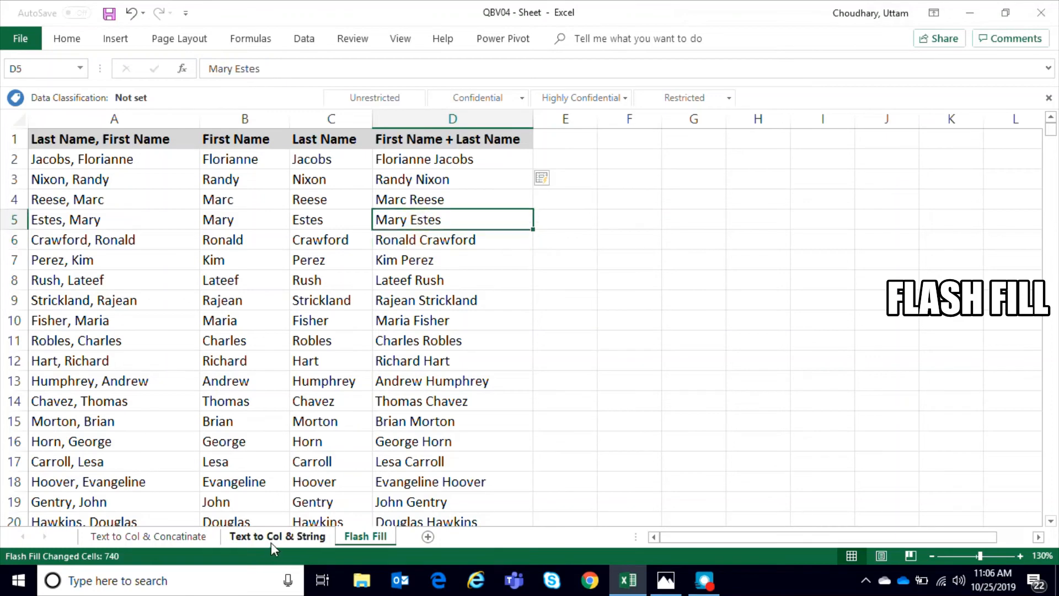
# Review the & operator formulas in column C of the Text to Col & String sheet, from C2 to about row 17.
pyautogui.click(277, 536)
pyautogui.click(362, 198)
pyautogui.click(370, 267)
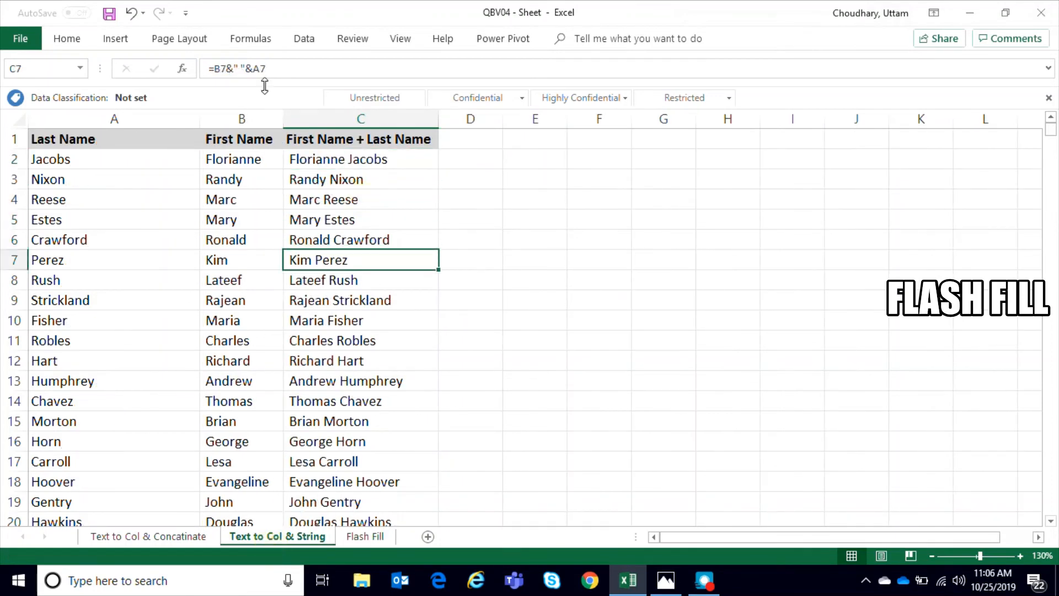
pyautogui.click(345, 279)
pyautogui.moveTo(366, 158); pyautogui.dragTo(371, 402)
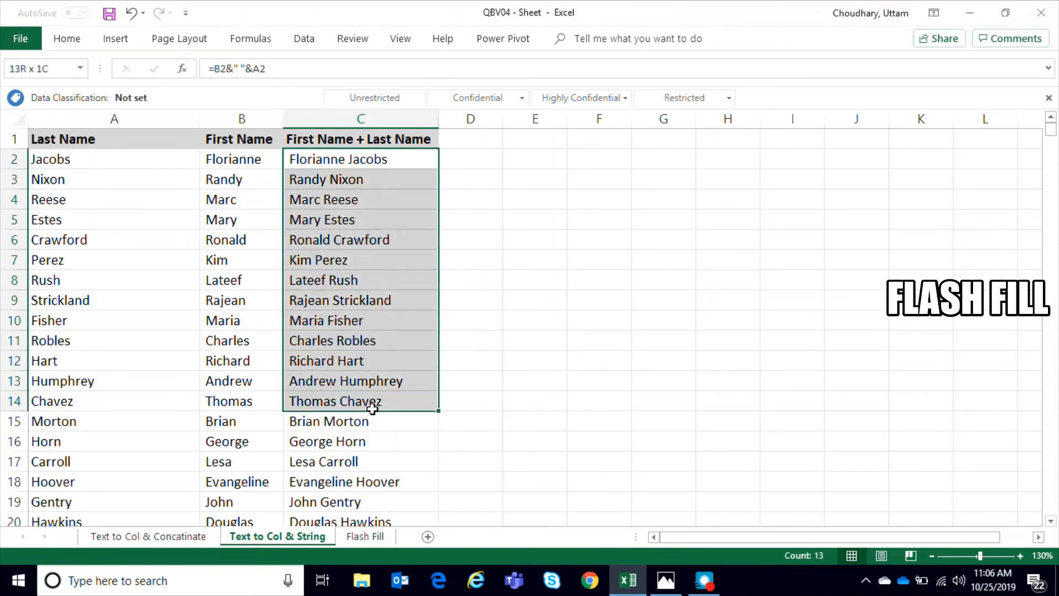
pyautogui.click(366, 342)
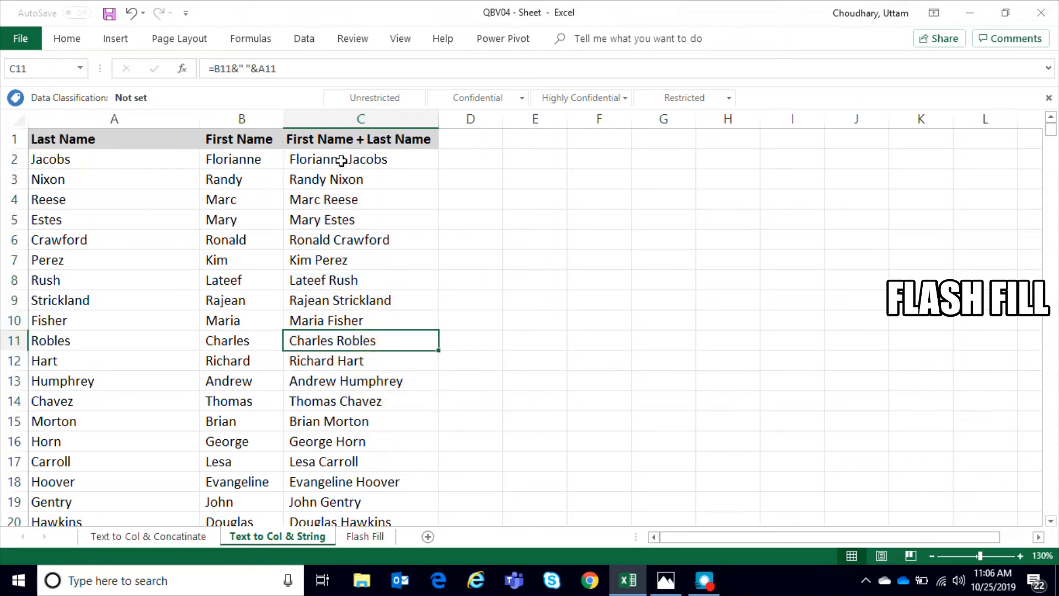
pyautogui.click(359, 114)
pyautogui.click(356, 220)
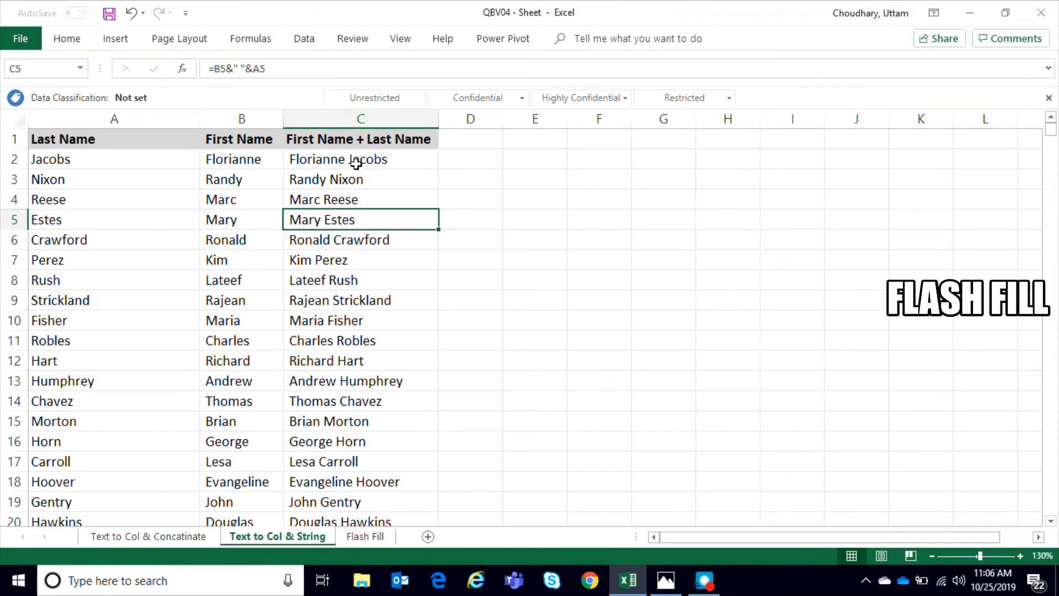
pyautogui.moveTo(356, 164); pyautogui.dragTo(366, 402)
pyautogui.click(366, 403)
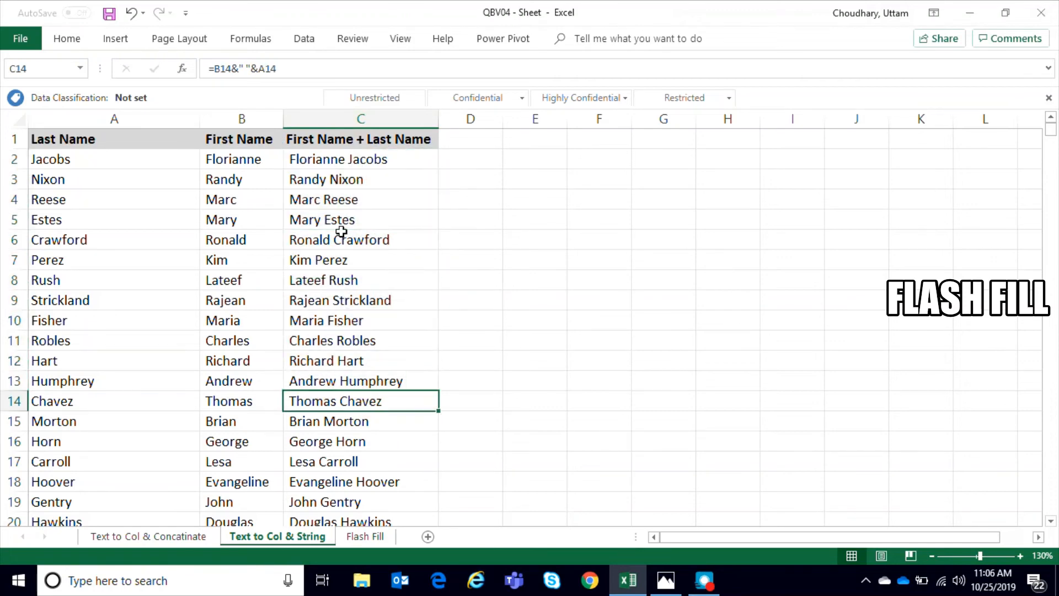
pyautogui.moveTo(342, 159); pyautogui.dragTo(343, 380)
pyautogui.click(341, 419)
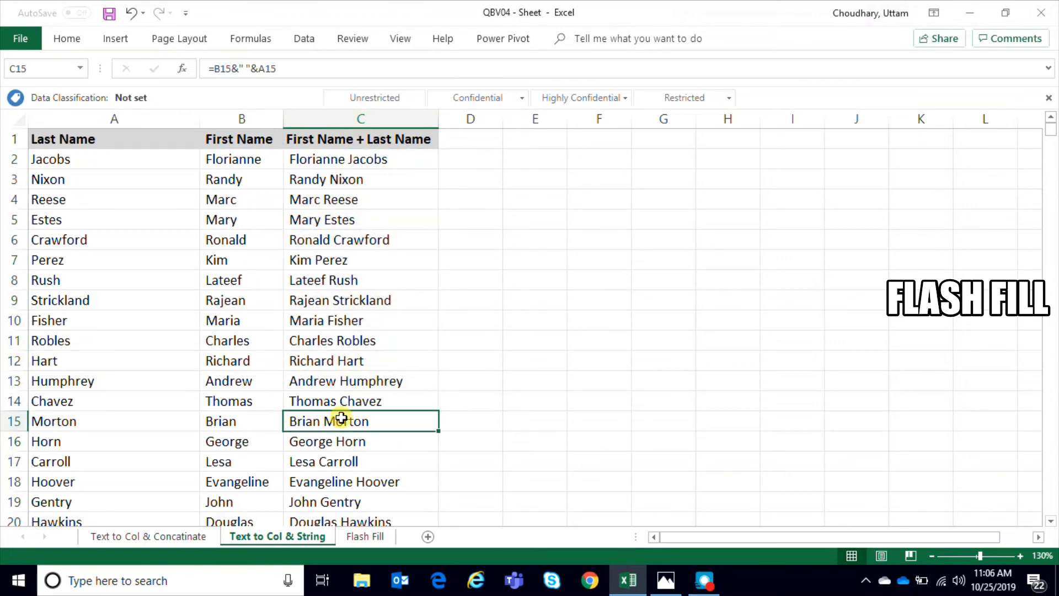
pyautogui.moveTo(353, 160); pyautogui.dragTo(341, 422)
pyautogui.click(336, 456)
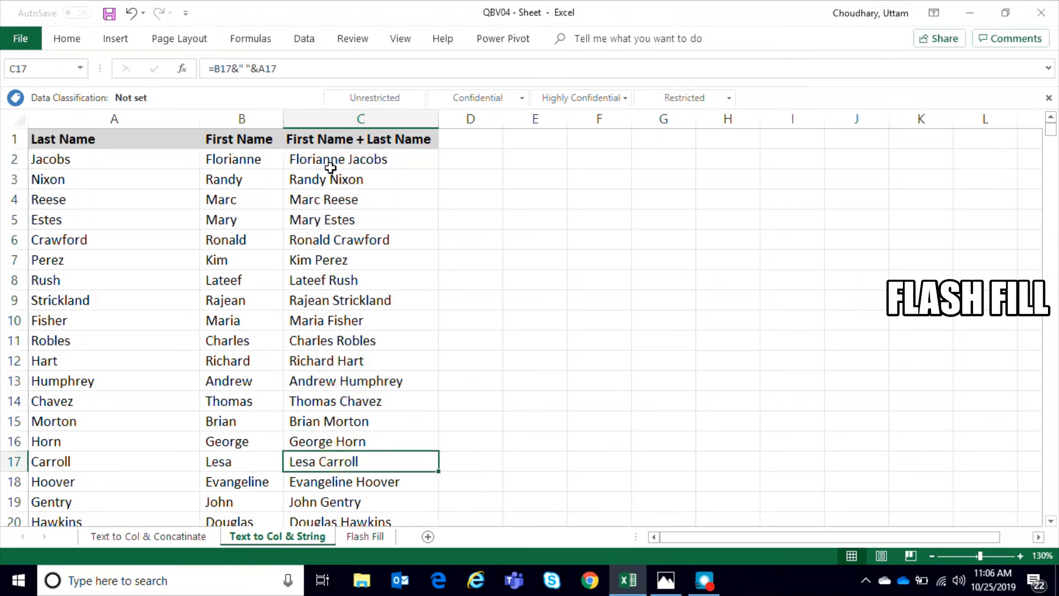
pyautogui.moveTo(334, 160); pyautogui.dragTo(334, 422)
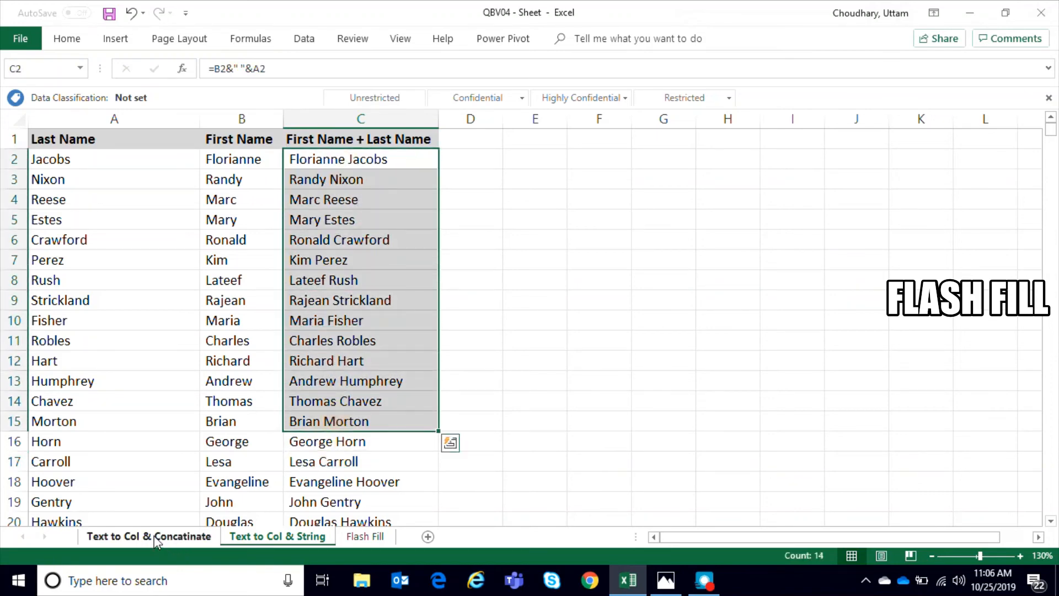
# Review the CONCATENATE formulas in C2 to C15 of the Text to Col & Concatinate sheet.
pyautogui.click(155, 538)
pyautogui.click(415, 182)
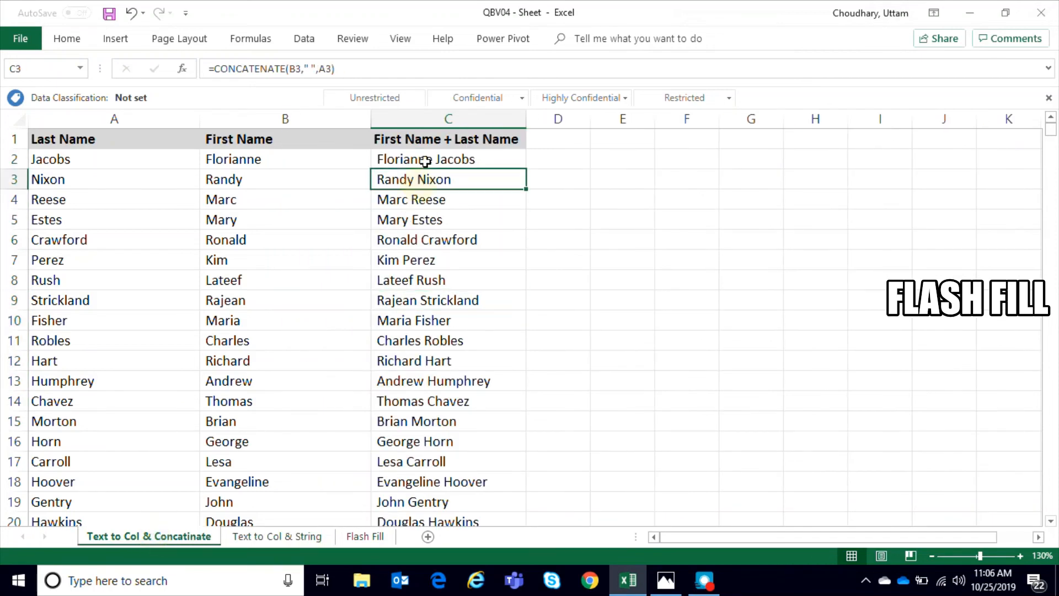
pyautogui.moveTo(425, 161); pyautogui.dragTo(425, 421)
pyautogui.click(420, 411)
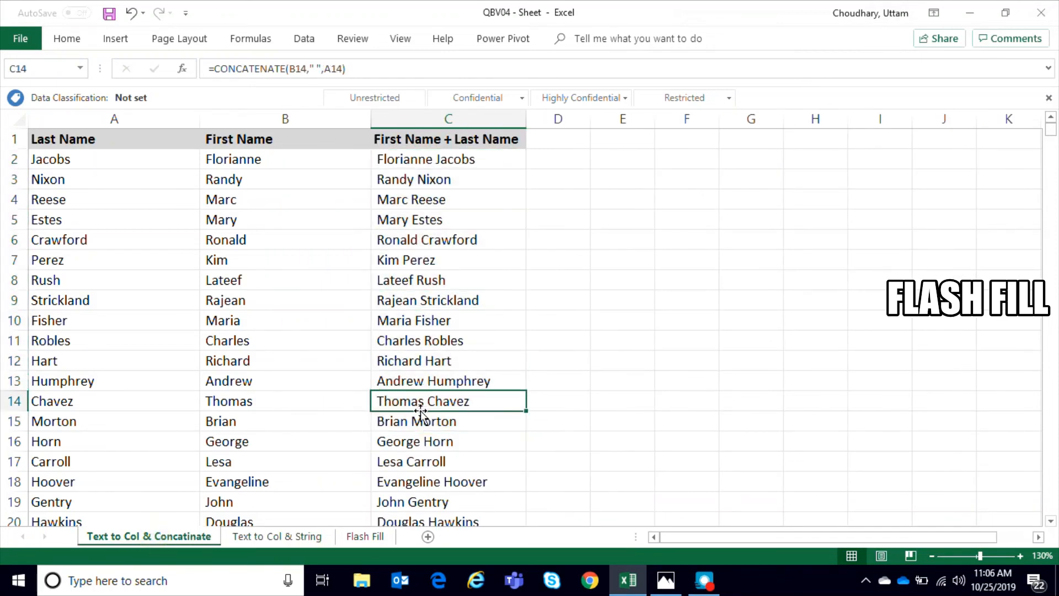
pyautogui.click(415, 159)
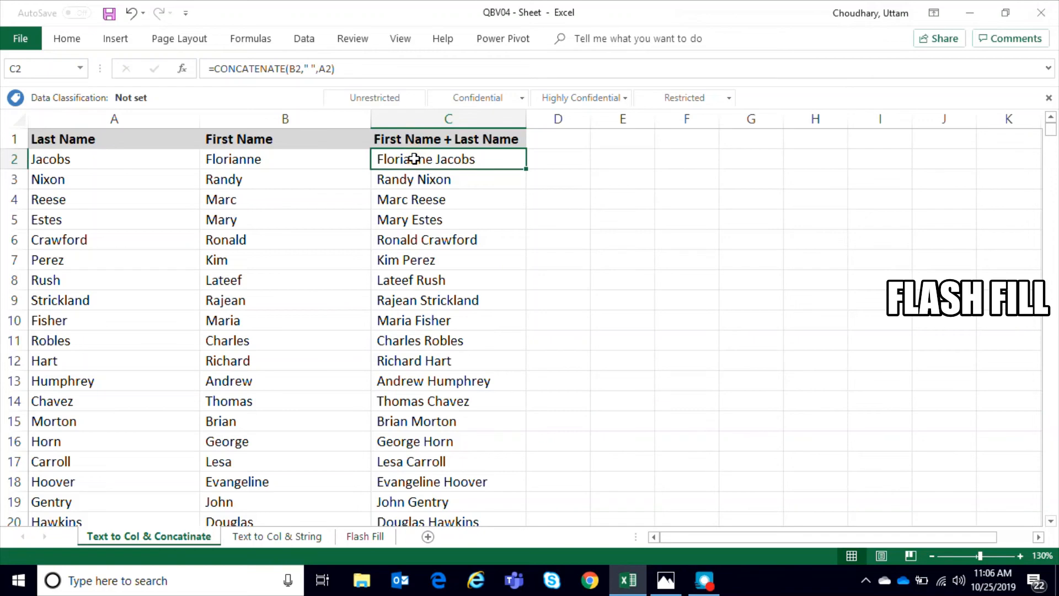
# Compare the combined names on the Flash Fill sheet with those on the String and Concatinate sheets.
pyautogui.click(365, 536)
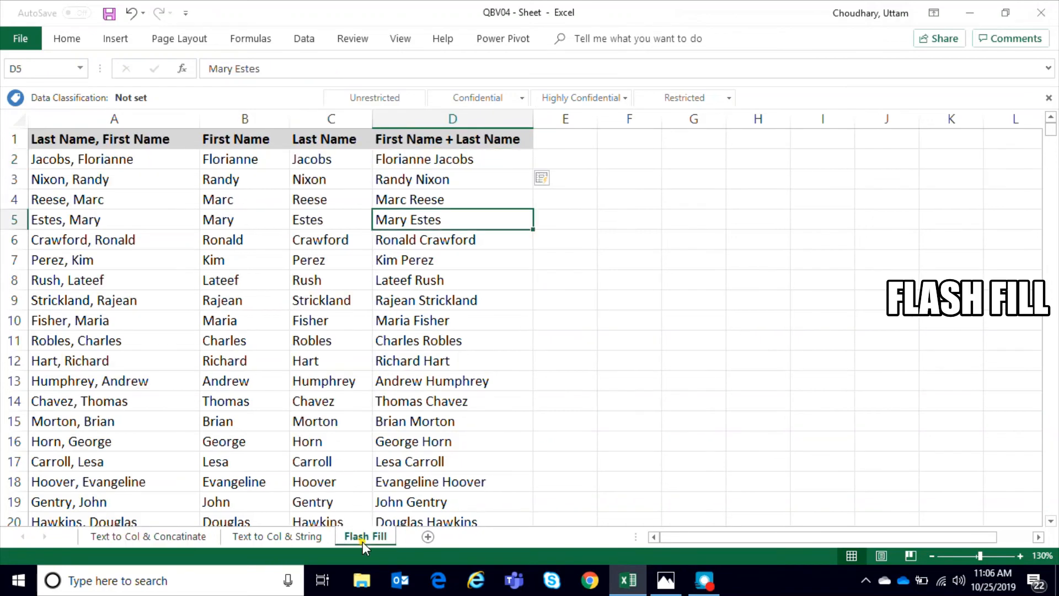
pyautogui.click(456, 282)
pyautogui.click(290, 536)
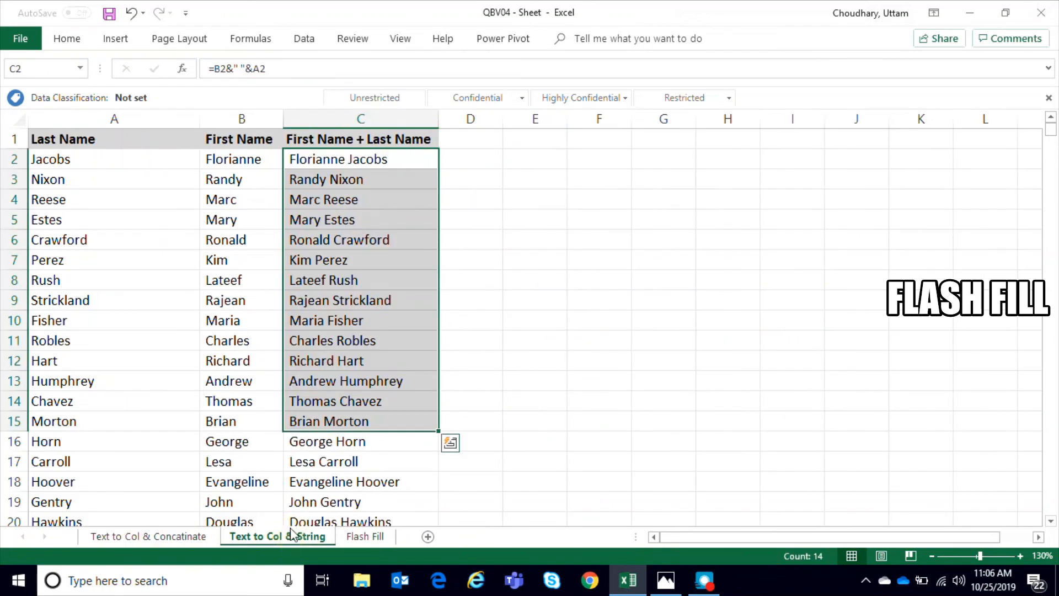
pyautogui.click(365, 537)
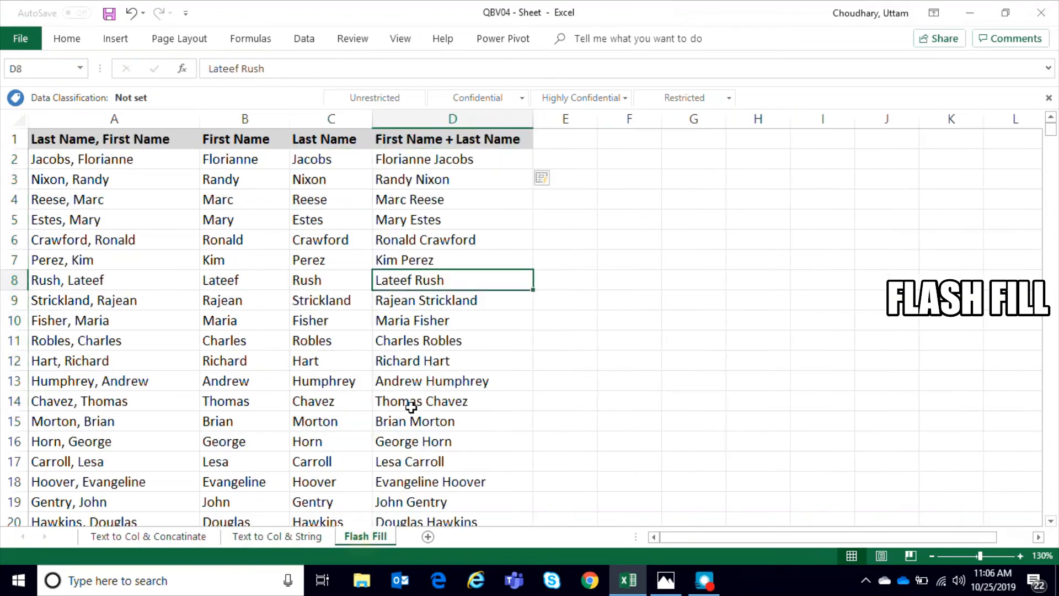
pyautogui.click(287, 538)
pyautogui.click(165, 536)
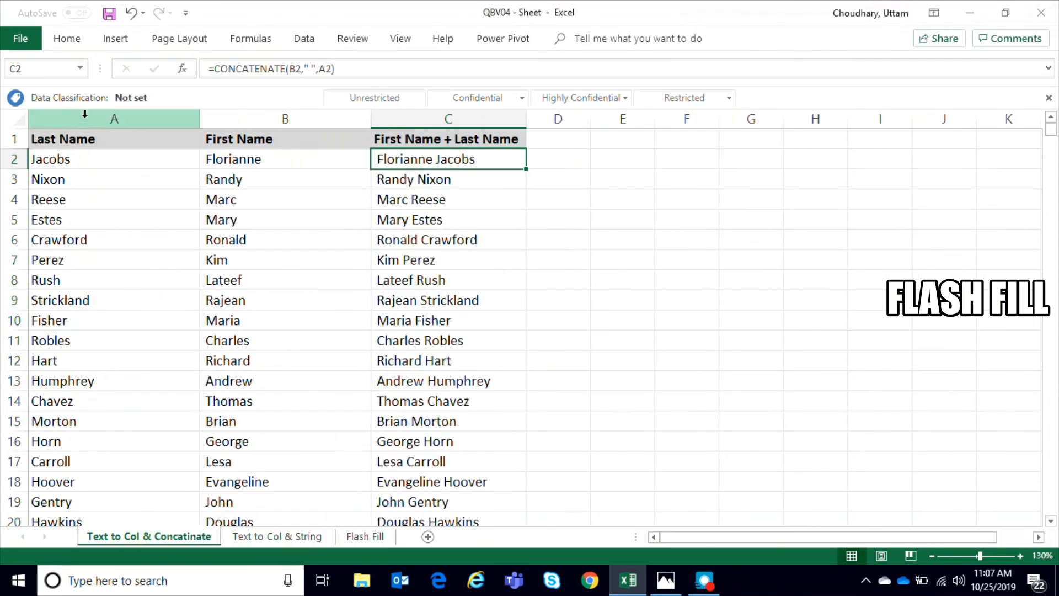
# Examine the split Last Name and First Name columns on the Text to Col & Concatinate sheet.
pyautogui.click(86, 116)
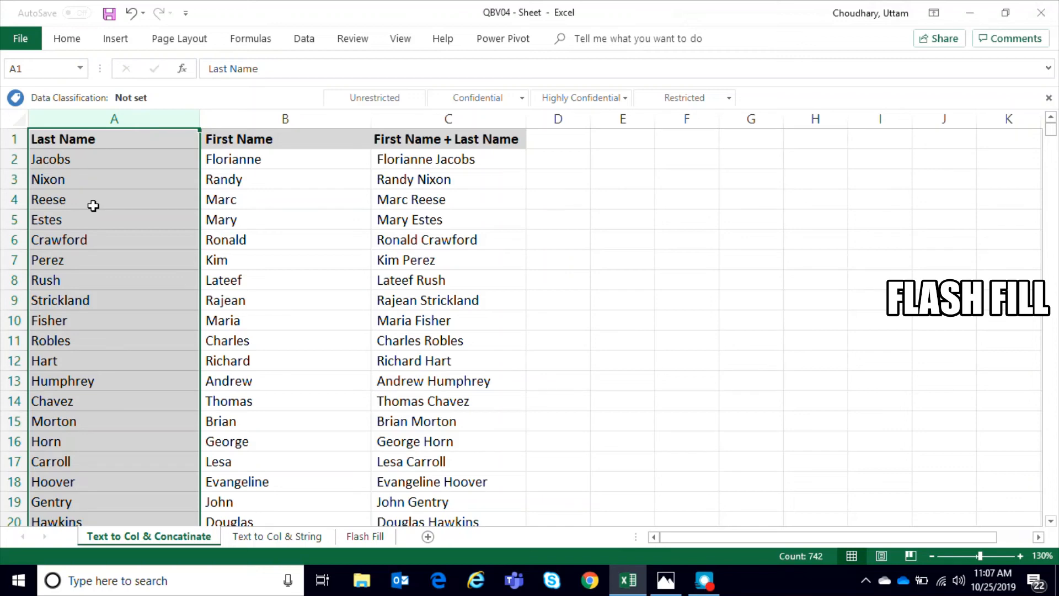
pyautogui.click(93, 206)
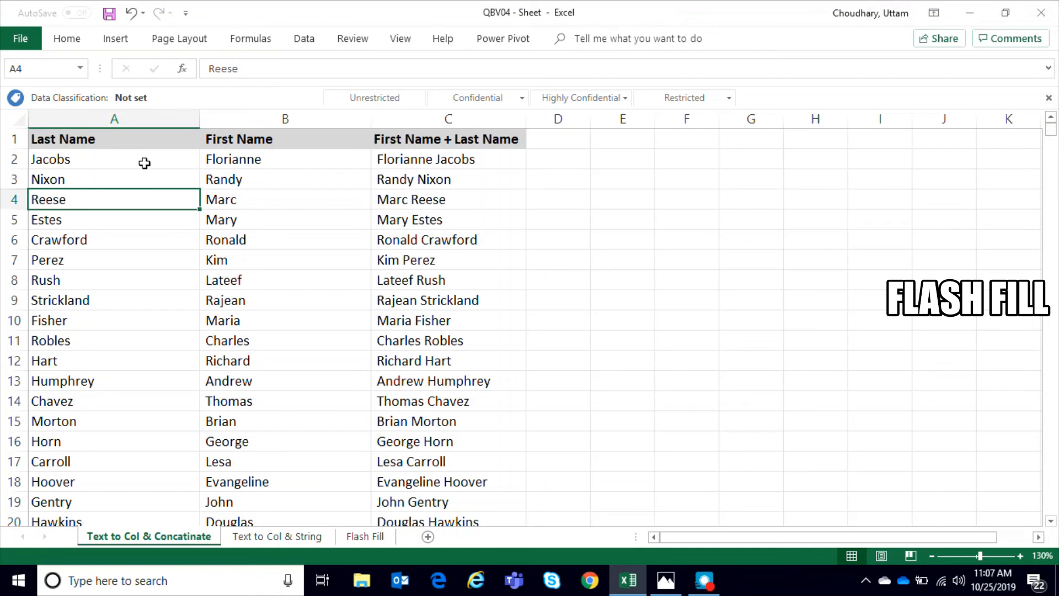
pyautogui.press('Up')
pyautogui.press('Up')
pyautogui.press('Up')
pyautogui.press('Right')
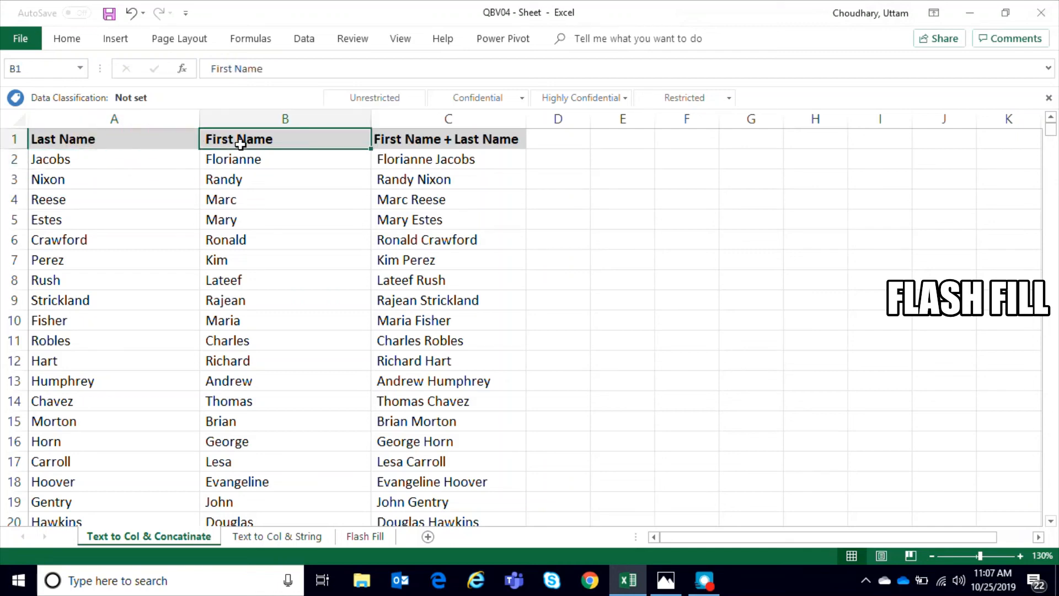
pyautogui.click(145, 139)
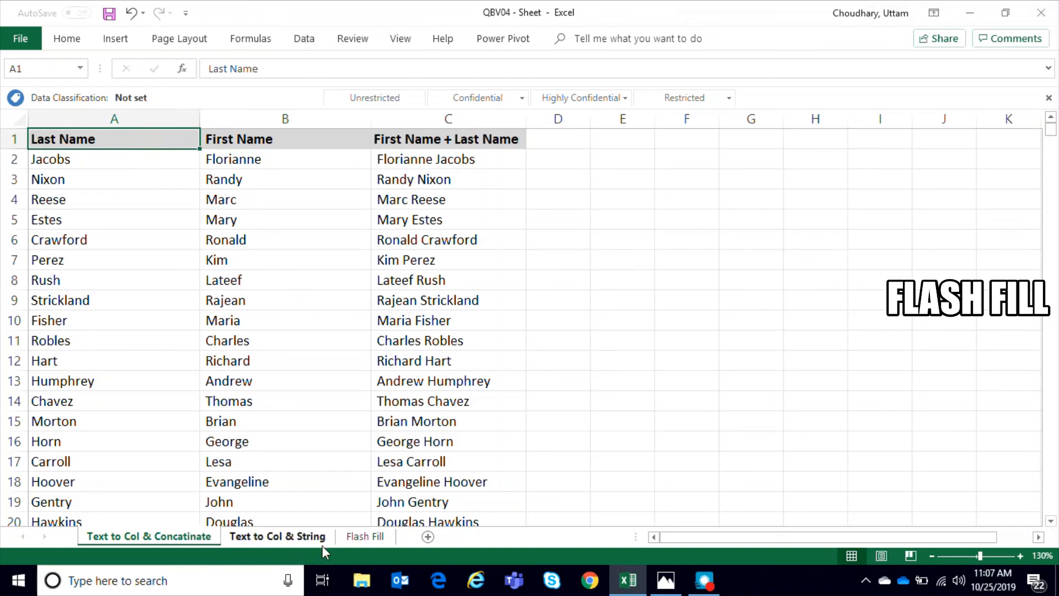
# On the Flash Fill sheet, compare the original Last Name, First Name column with the First Name, Last Name and combined name columns.
pyautogui.click(369, 539)
pyautogui.click(275, 350)
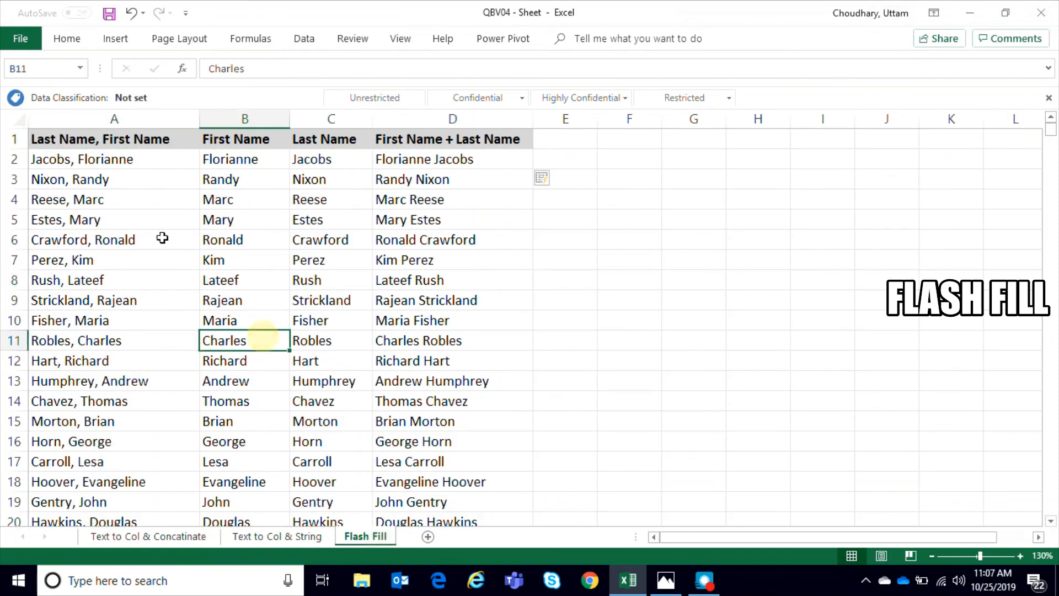
pyautogui.click(95, 155)
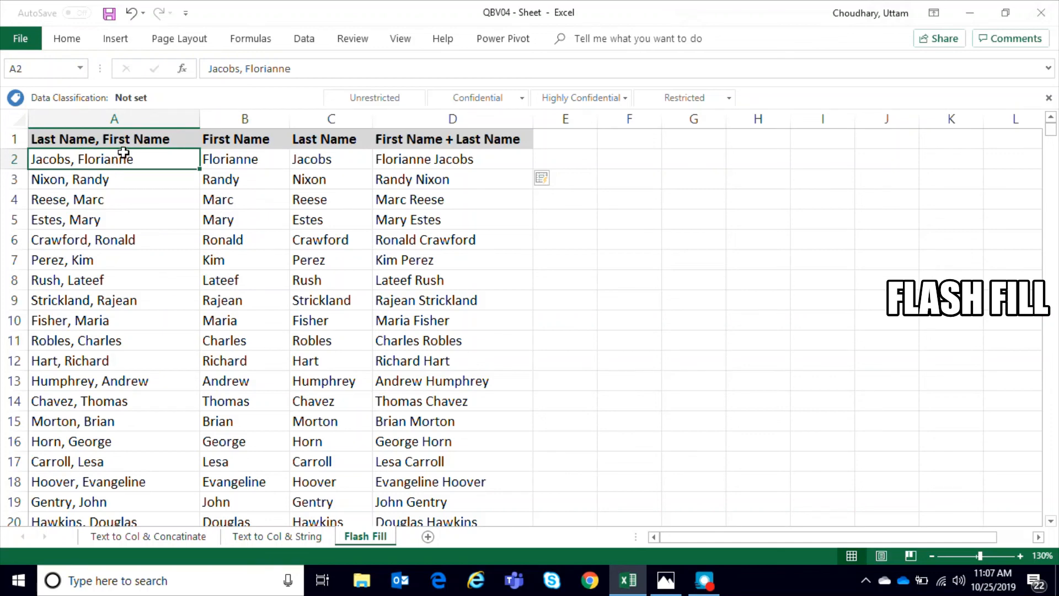
pyautogui.click(123, 118)
pyautogui.click(130, 161)
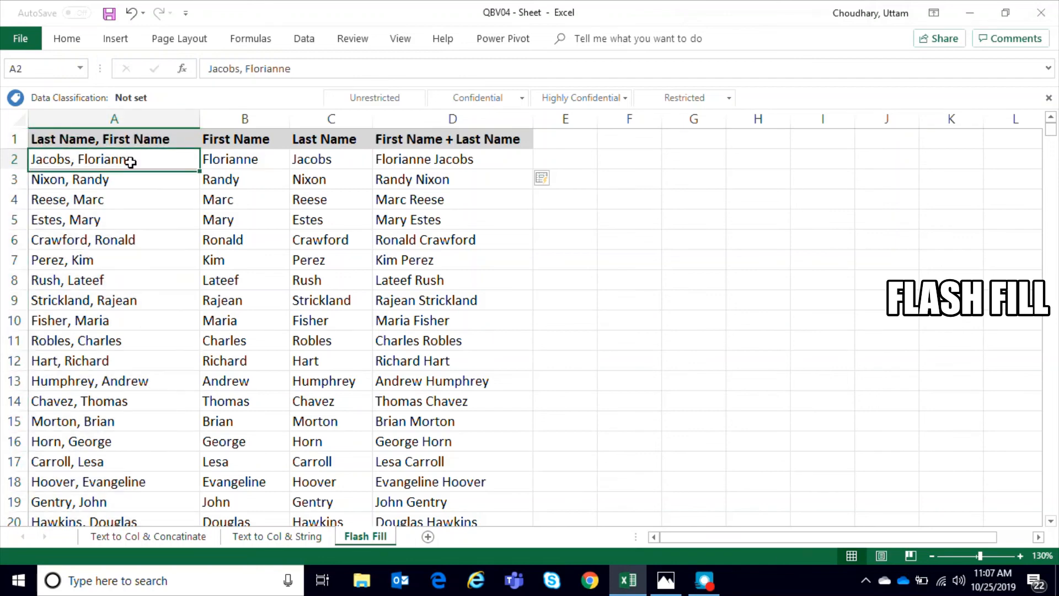
pyautogui.click(229, 164)
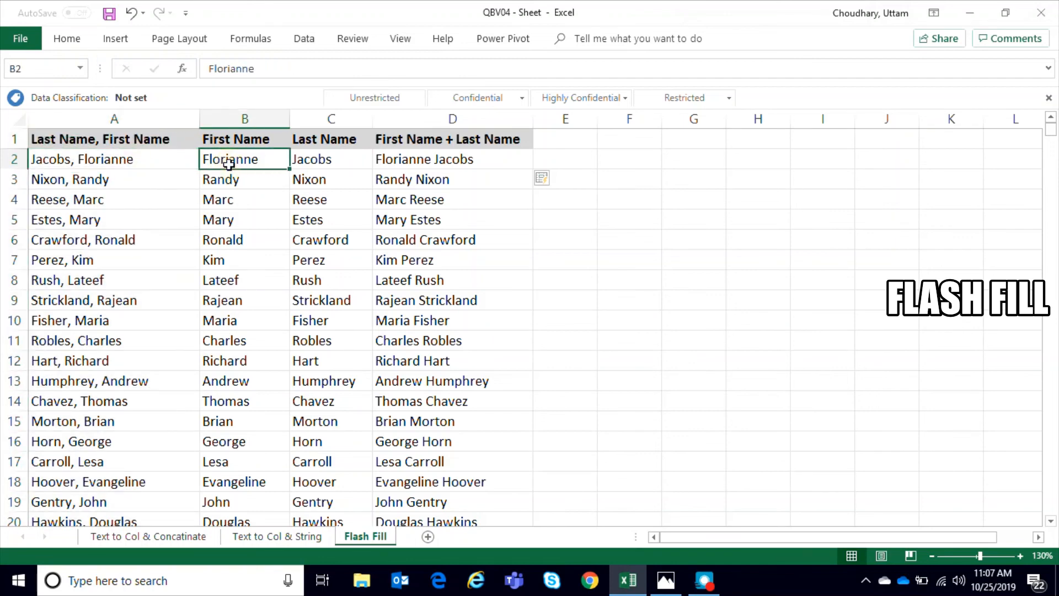
pyautogui.click(314, 160)
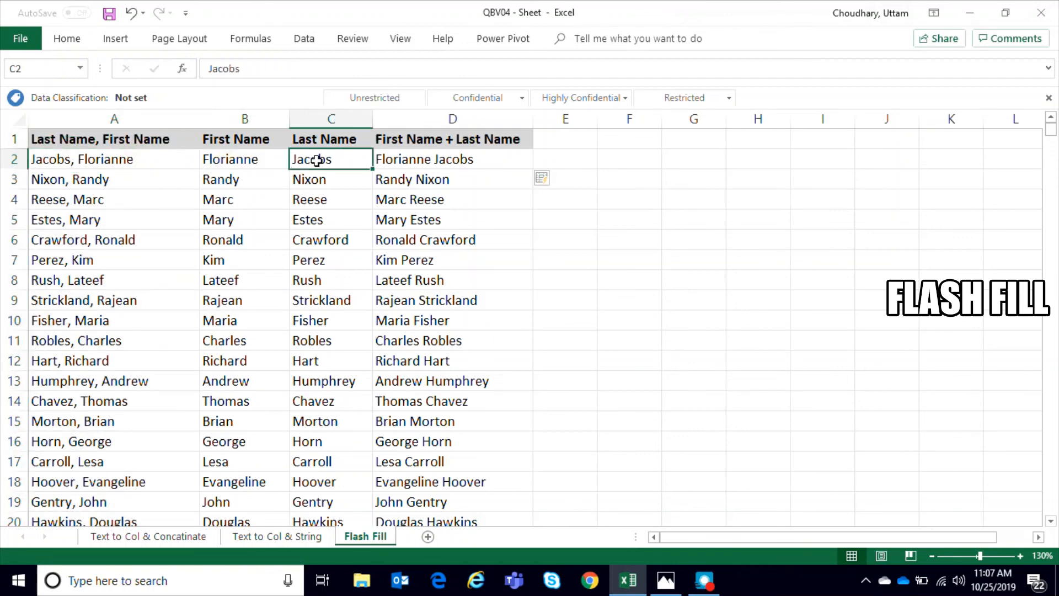
pyautogui.click(426, 165)
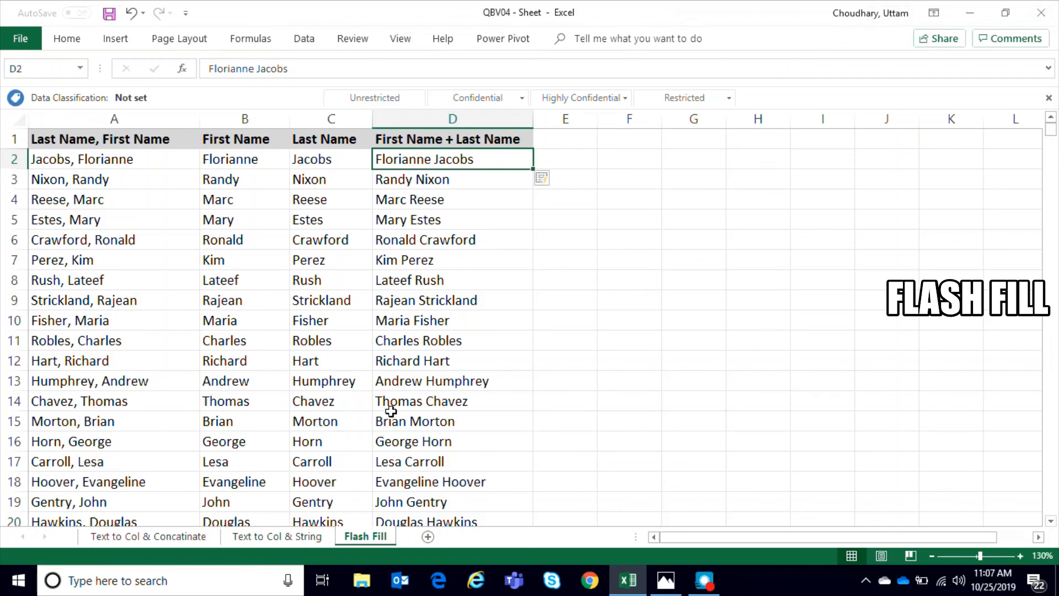
pyautogui.click(440, 322)
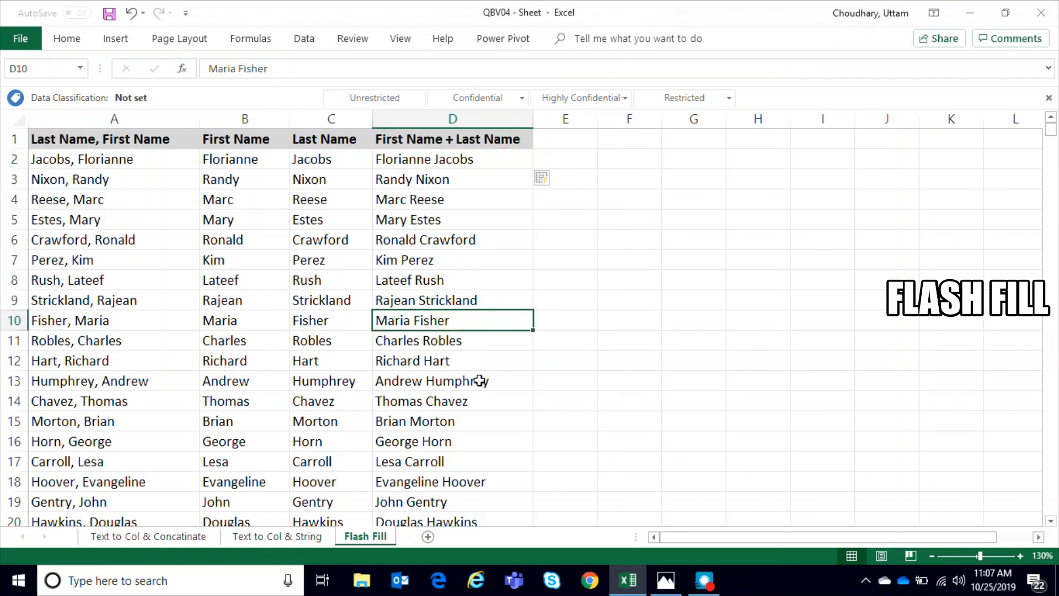